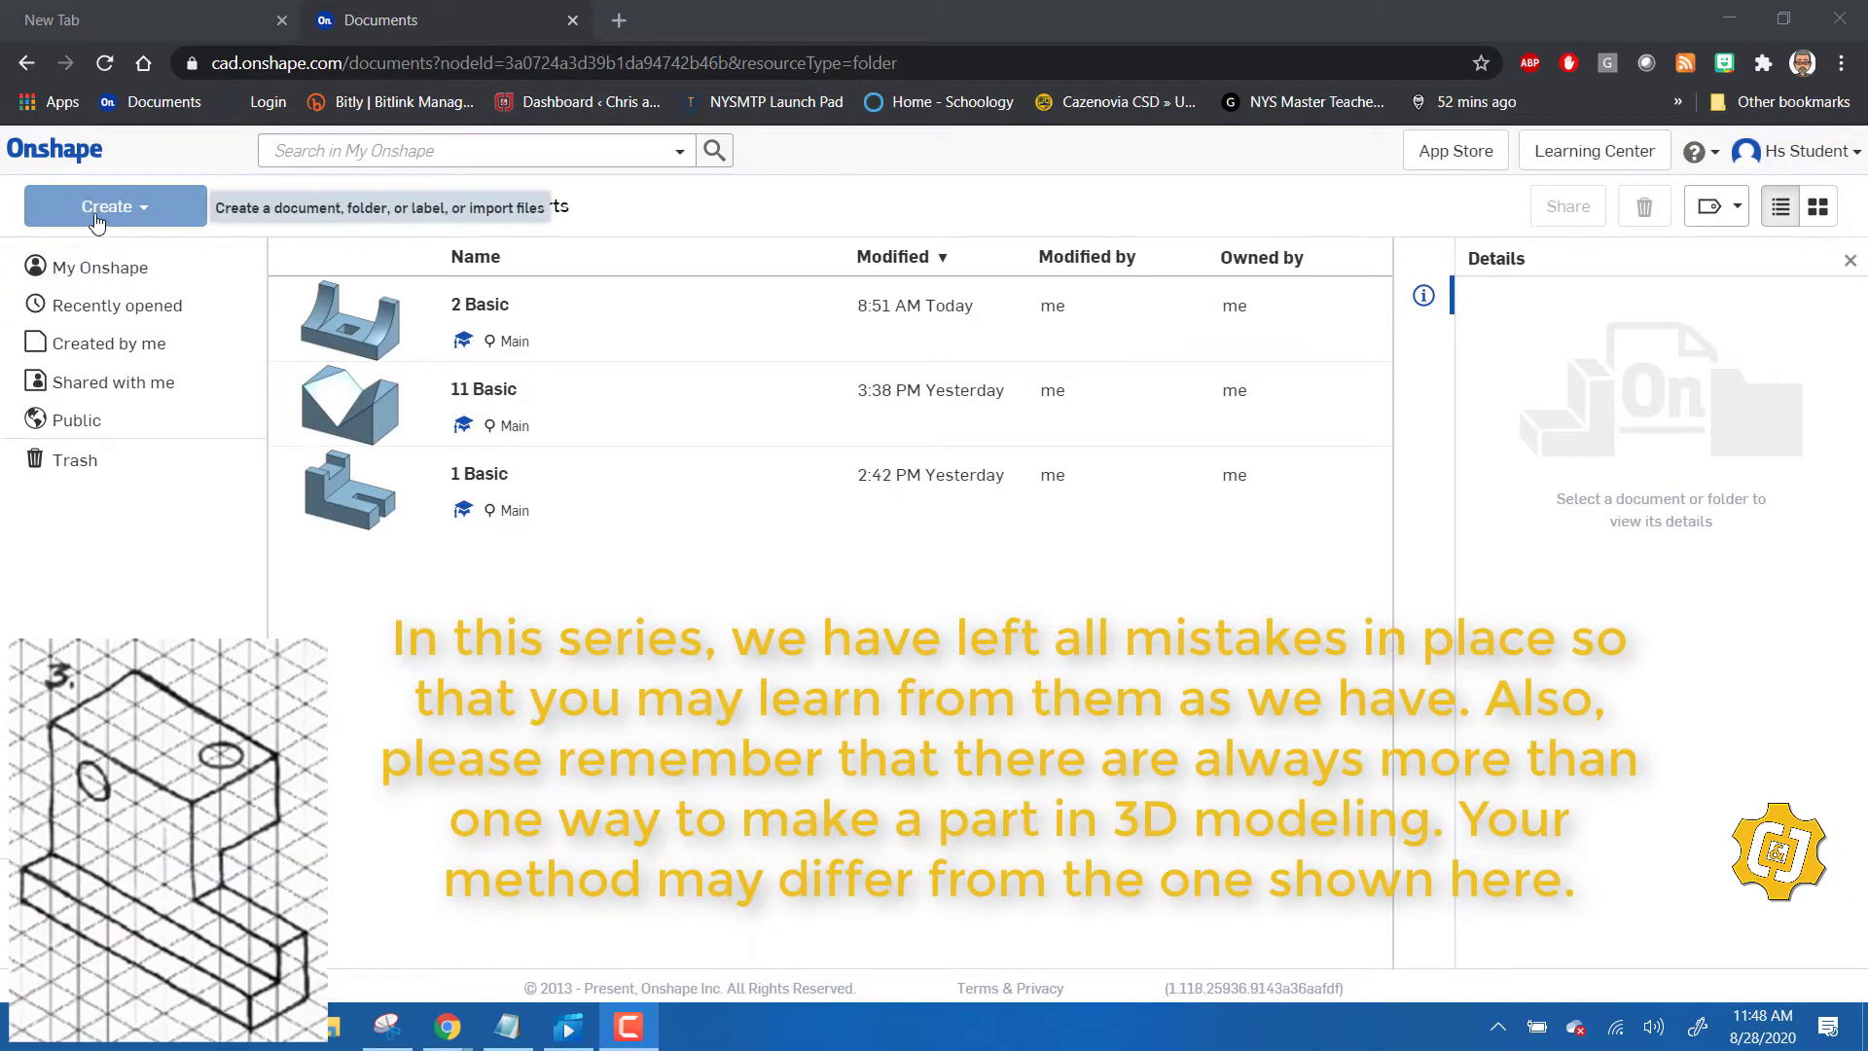
- Create a new document named "3 Basic"
{"action": "left_click", "coordinate": [136, 209]}
{"action": "left_click", "coordinate": [107, 255]}
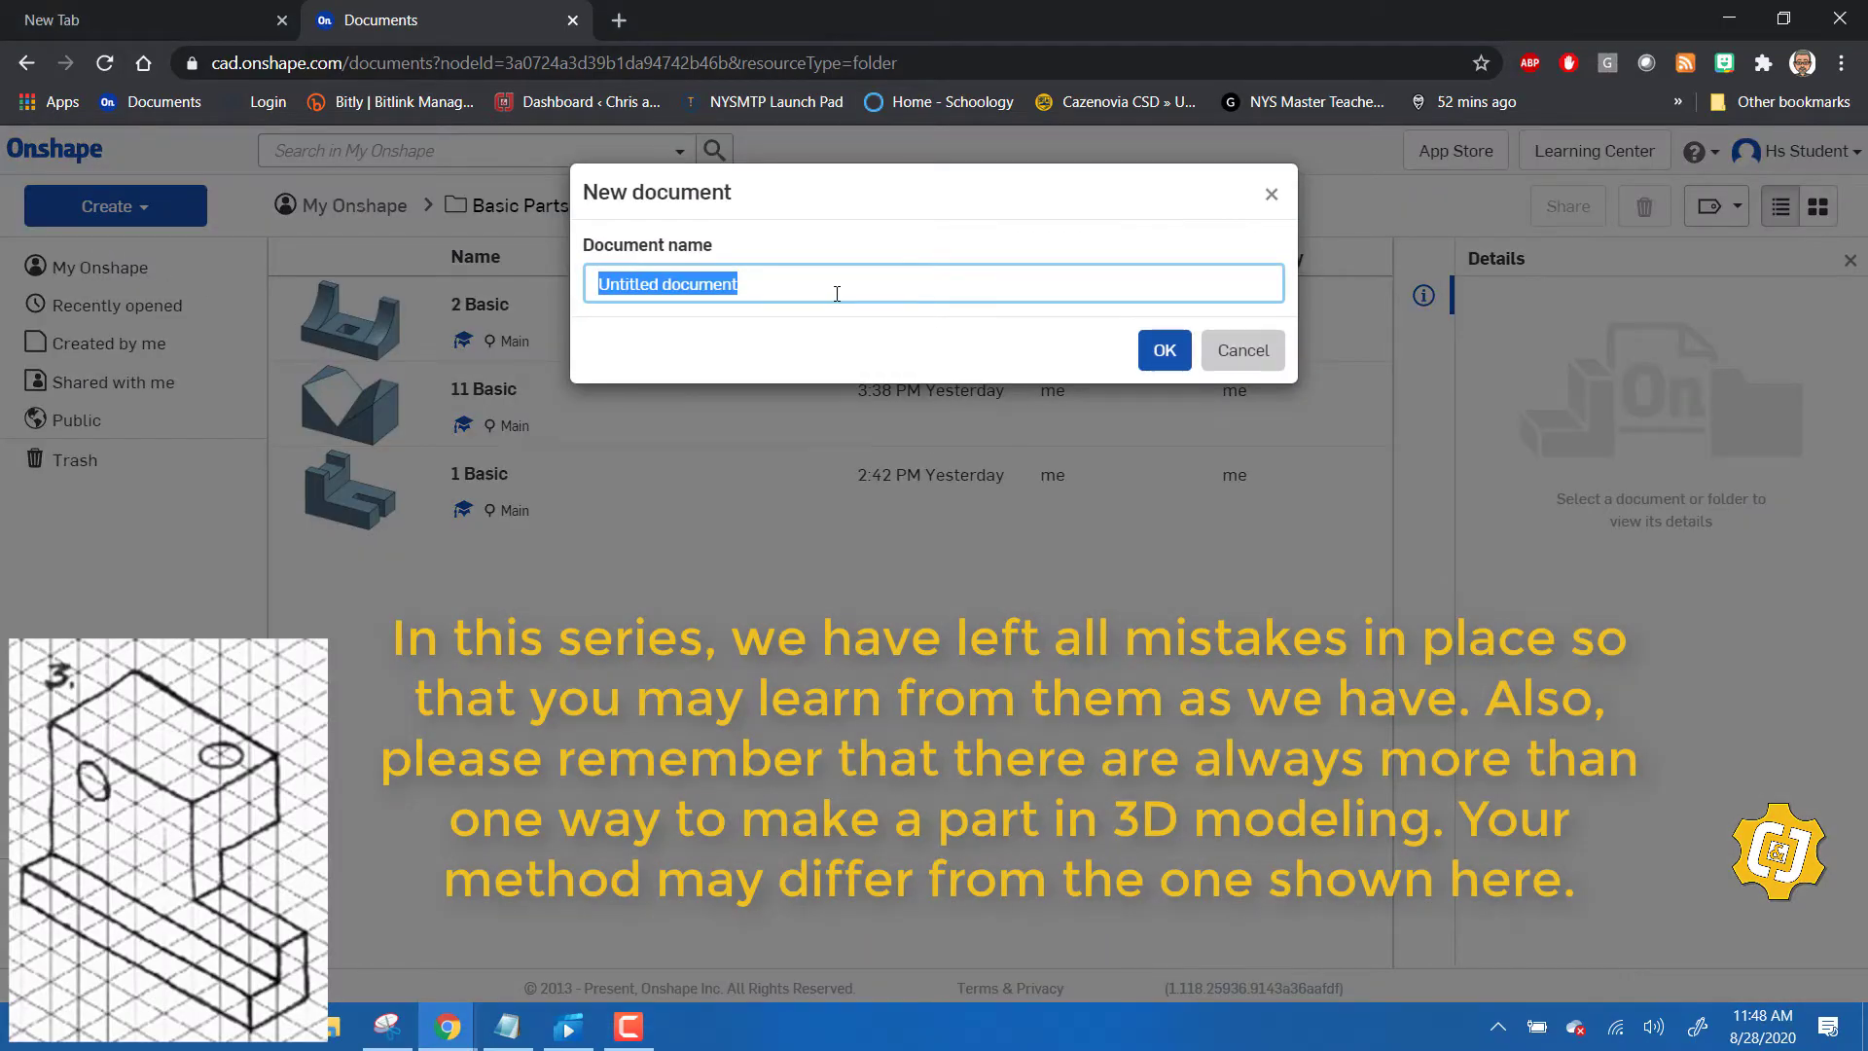
{"action": "type", "text": "3"}
{"action": "key", "text": "BackSpace"}
{"action": "type", "text": "3 Basic"}
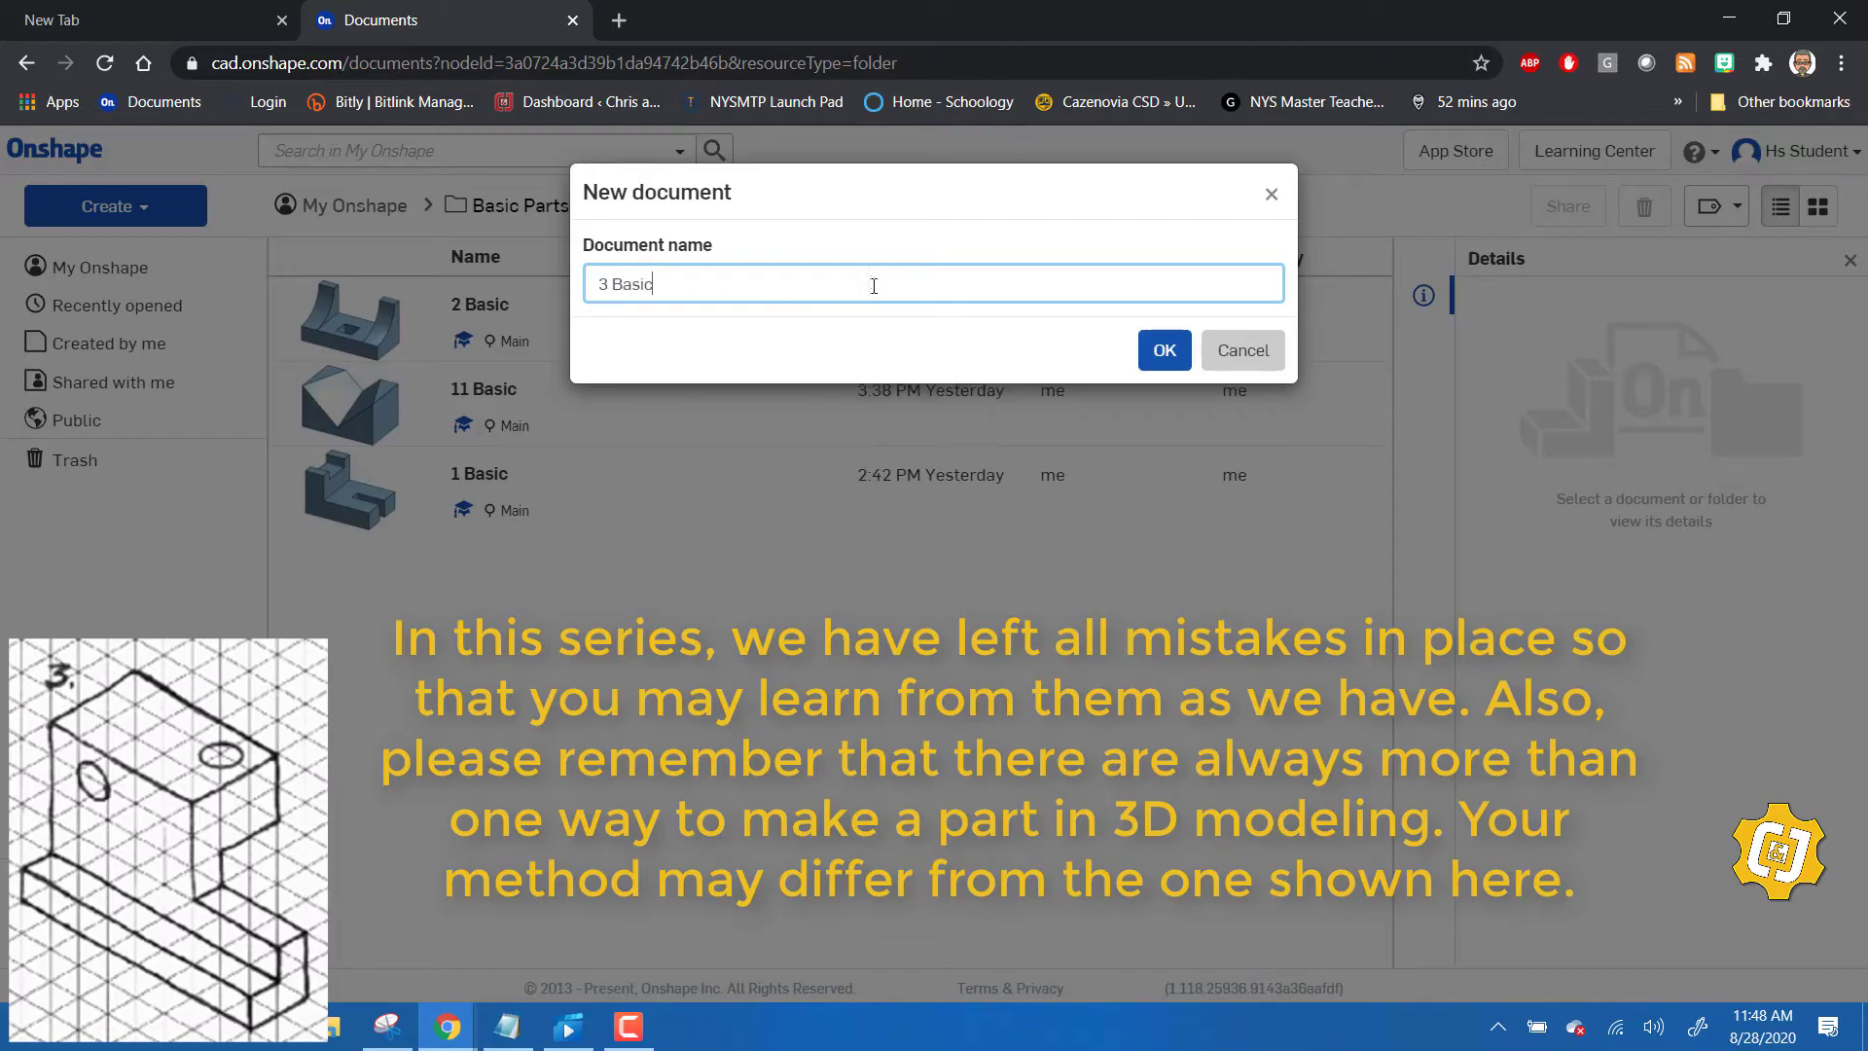
{"action": "left_click", "coordinate": [1165, 353]}
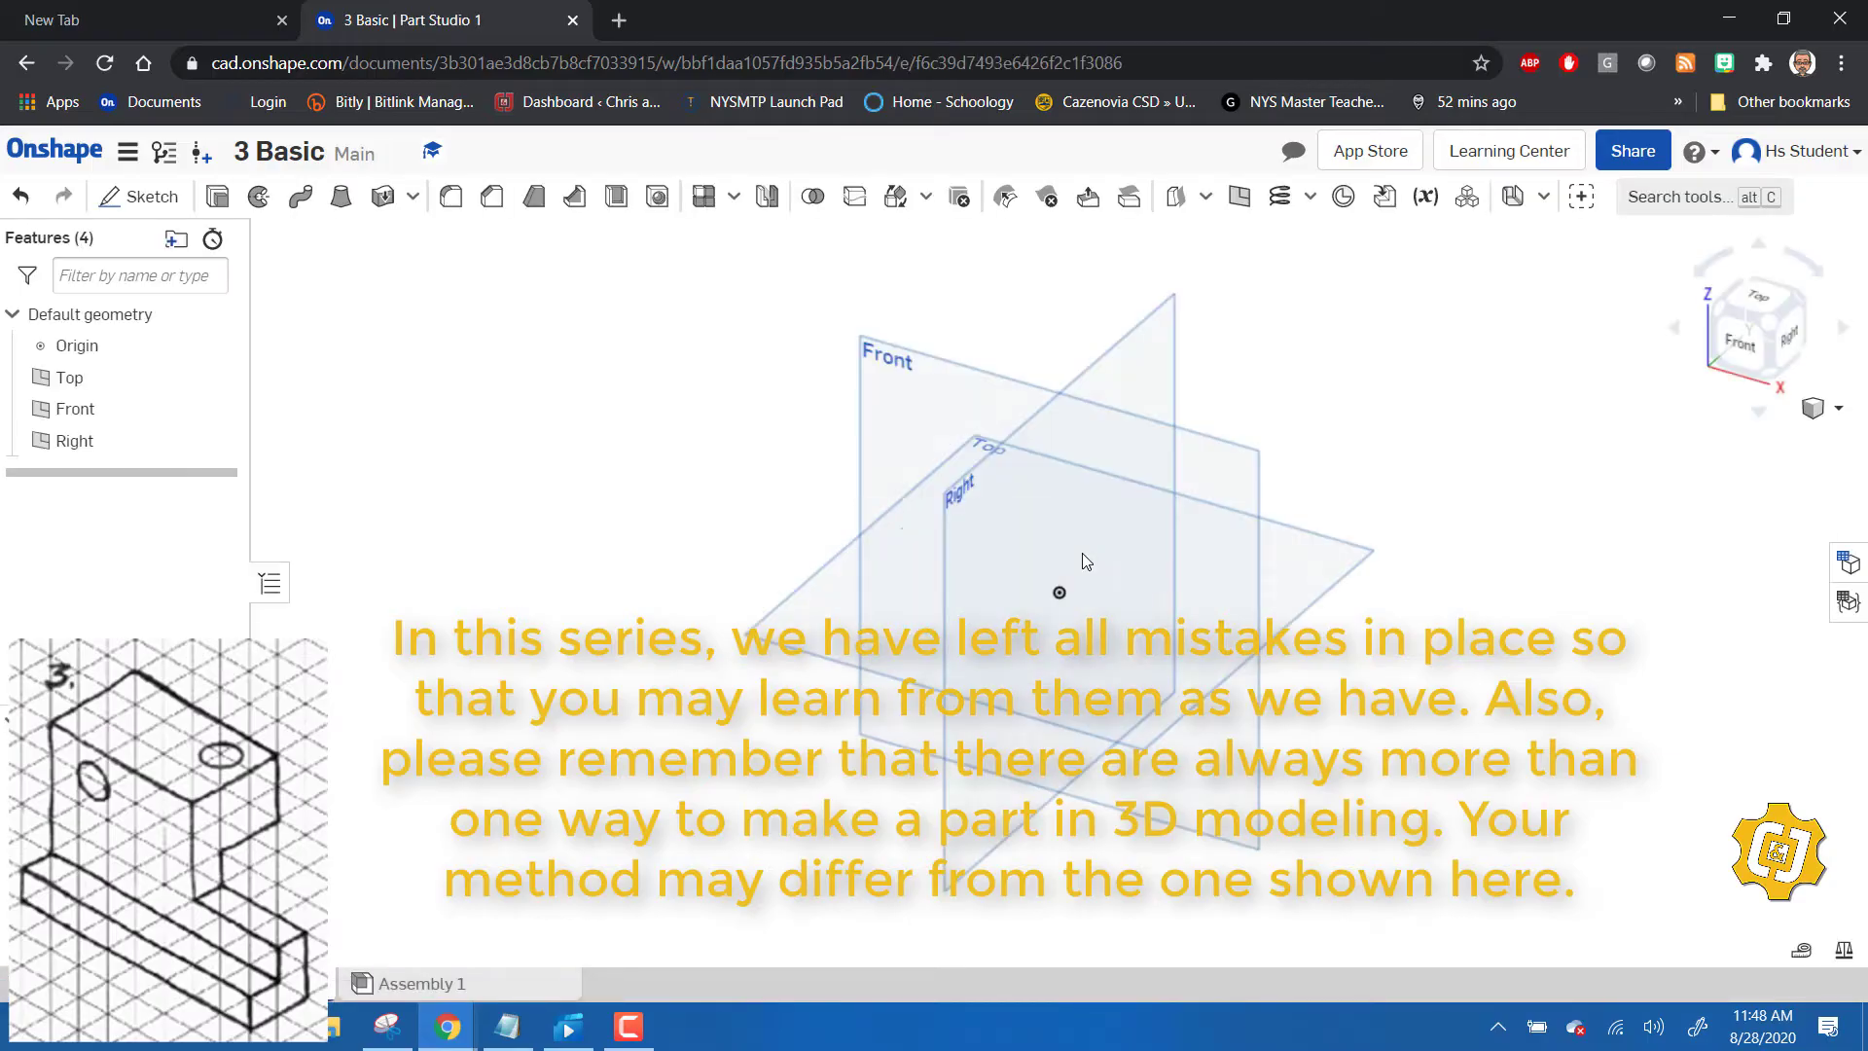
- Start a sketch on the Right plane and hide the Top, Front and Right planes
{"action": "left_click", "coordinate": [971, 499]}
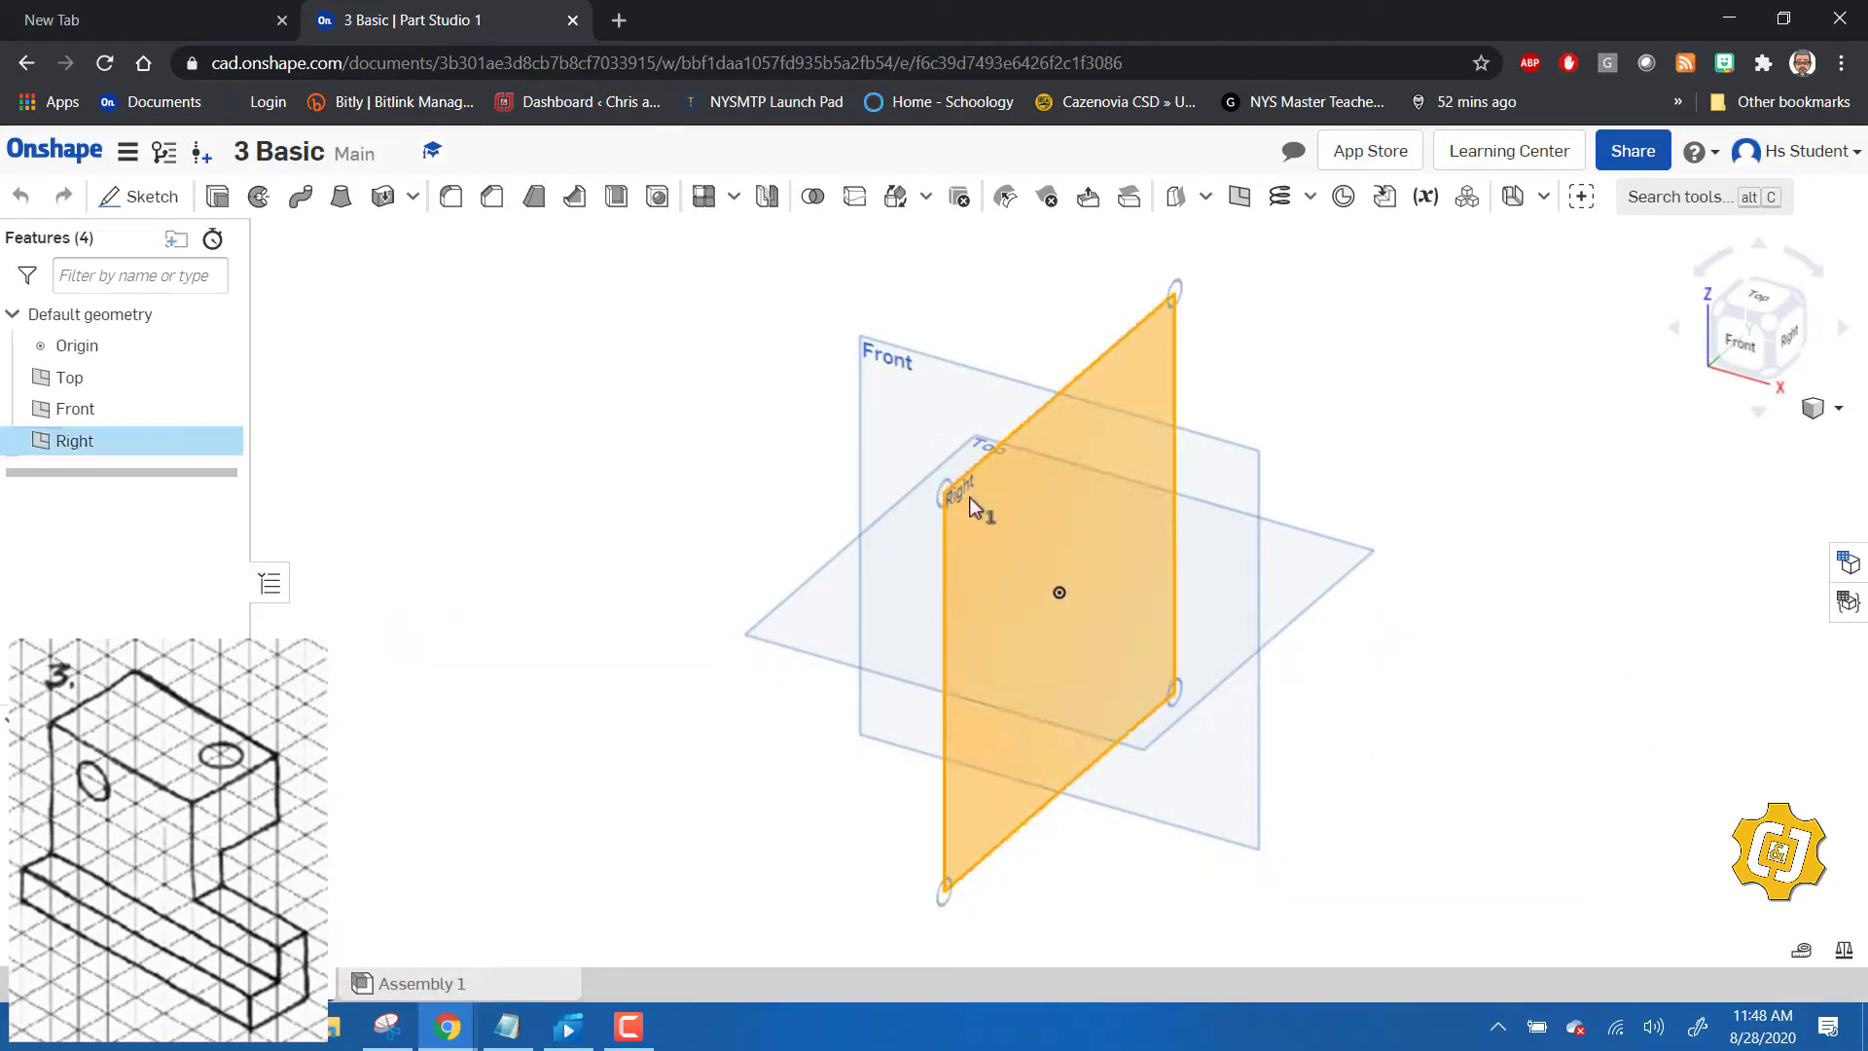
{"action": "left_click", "coordinate": [148, 201]}
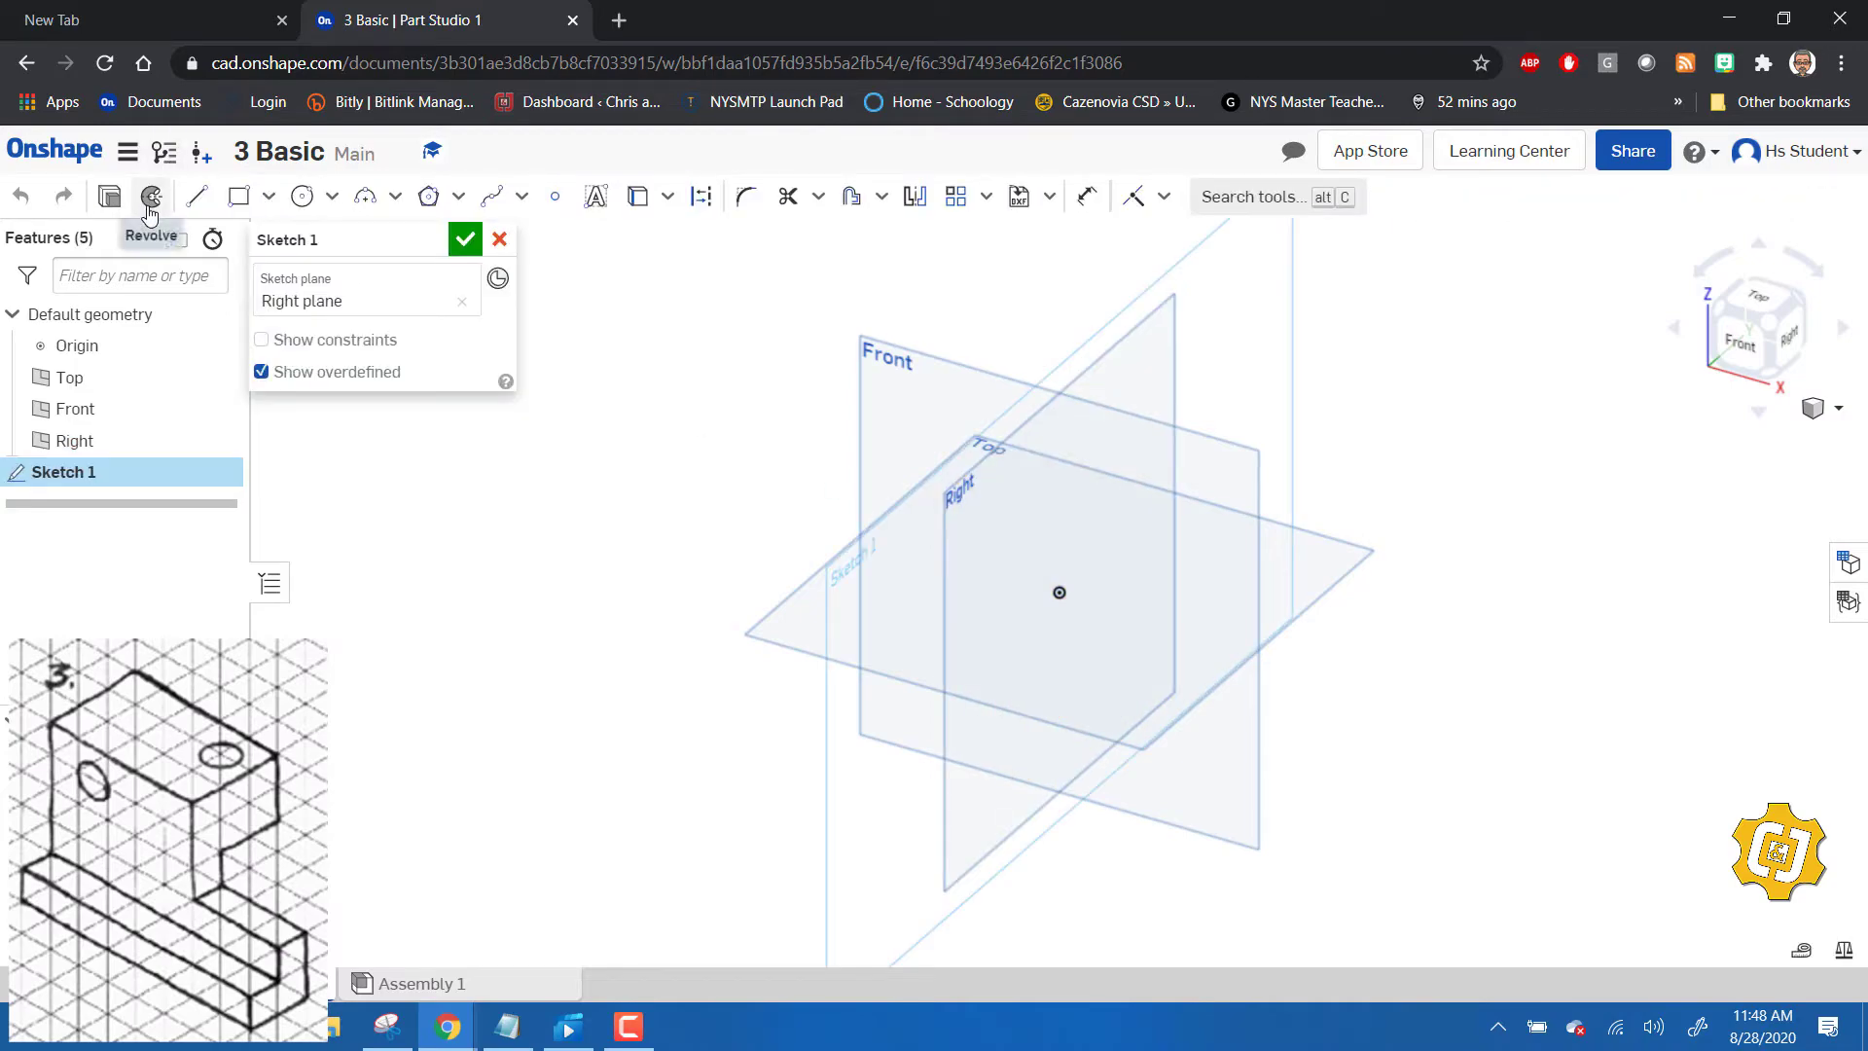
{"action": "left_click", "coordinate": [220, 377]}
{"action": "left_click", "coordinate": [219, 408]}
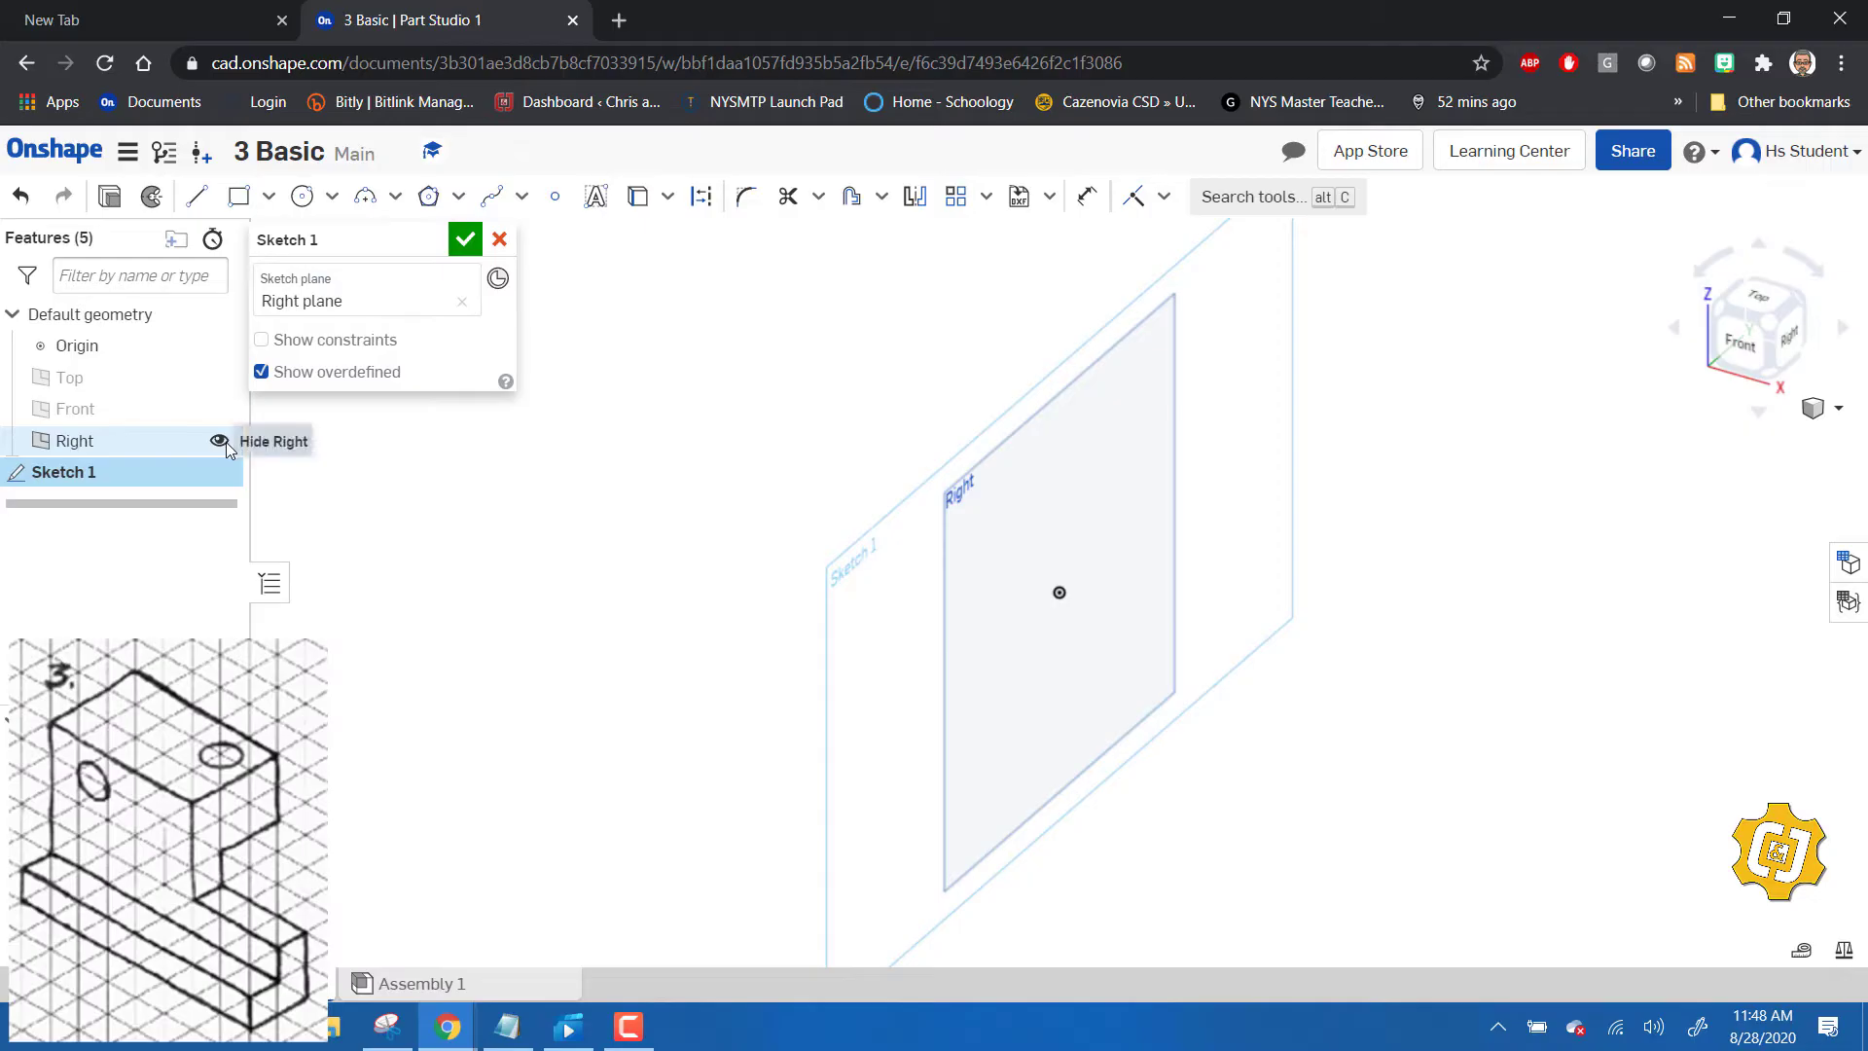
{"action": "left_click", "coordinate": [225, 442]}
- Sketch a corner rectangle from the origin, 1 in wide and 1.25 in tall, and finish the sketch
{"action": "left_click", "coordinate": [1783, 351]}
{"action": "left_click", "coordinate": [237, 198]}
{"action": "left_click", "coordinate": [1059, 593]}
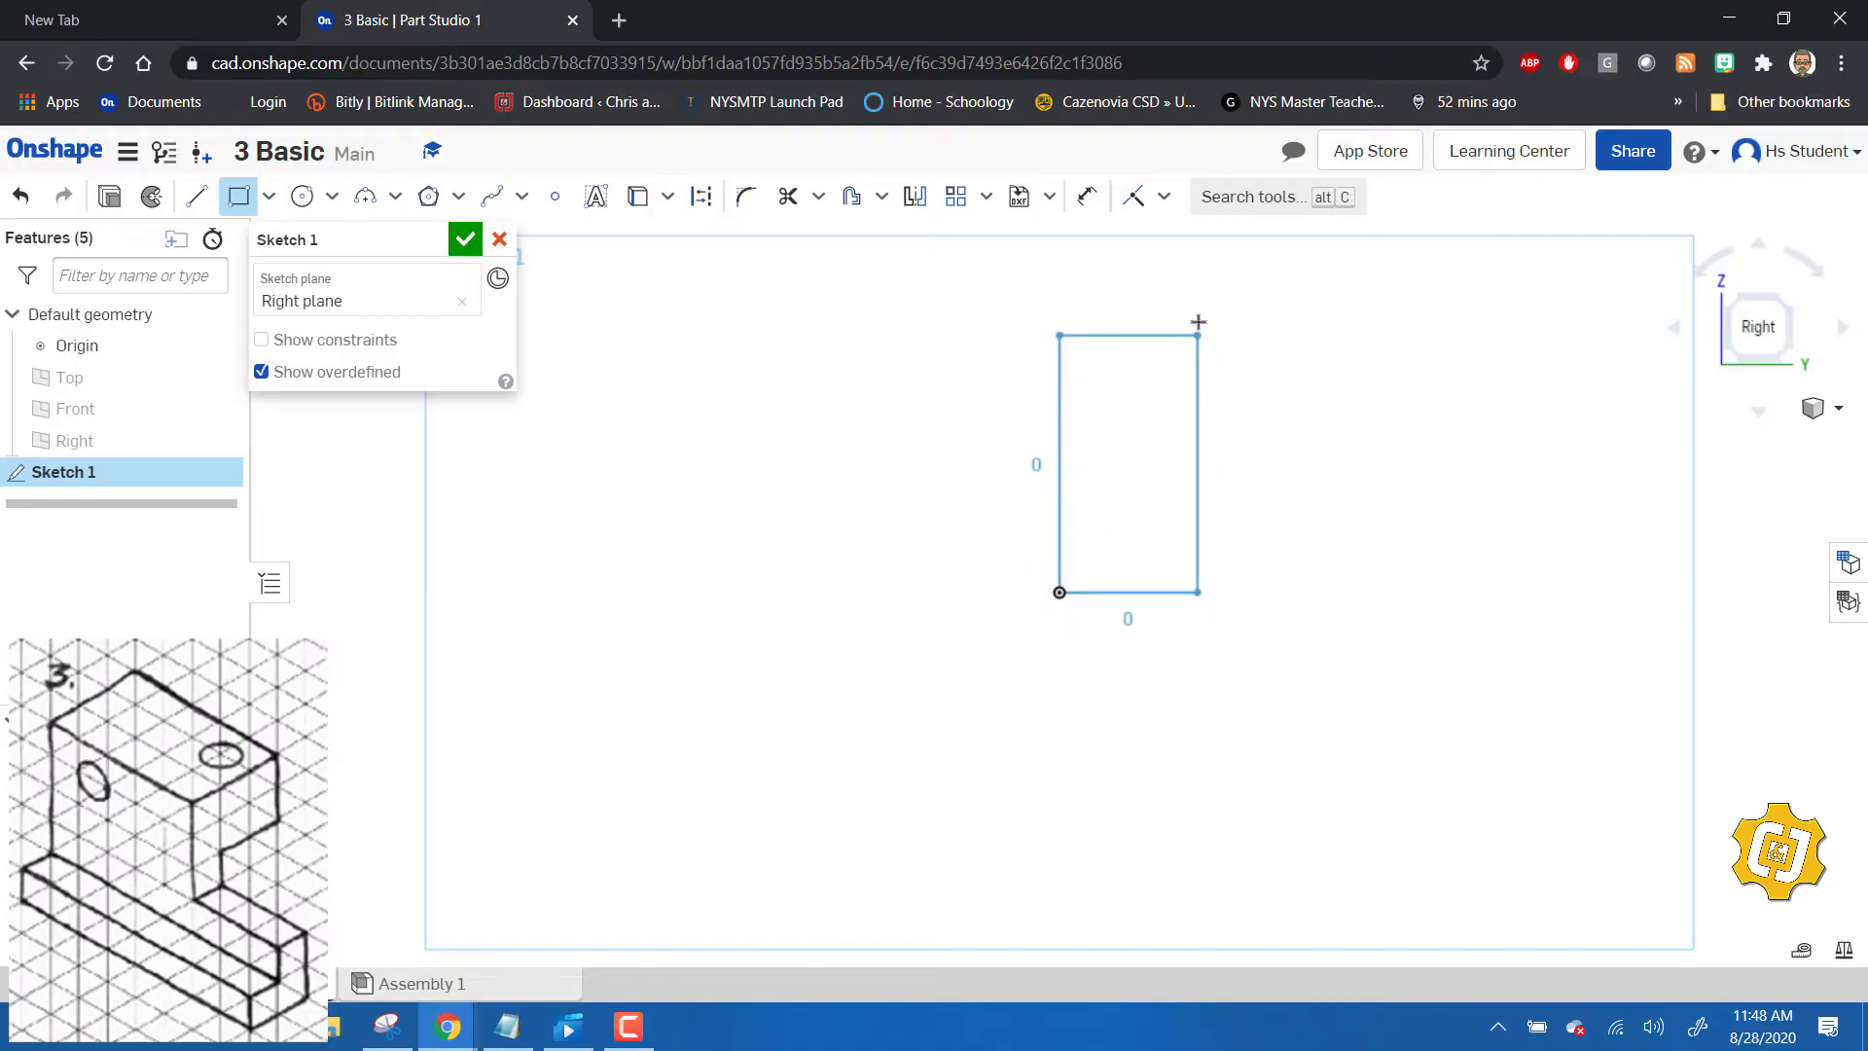
{"action": "left_click", "coordinate": [1276, 282]}
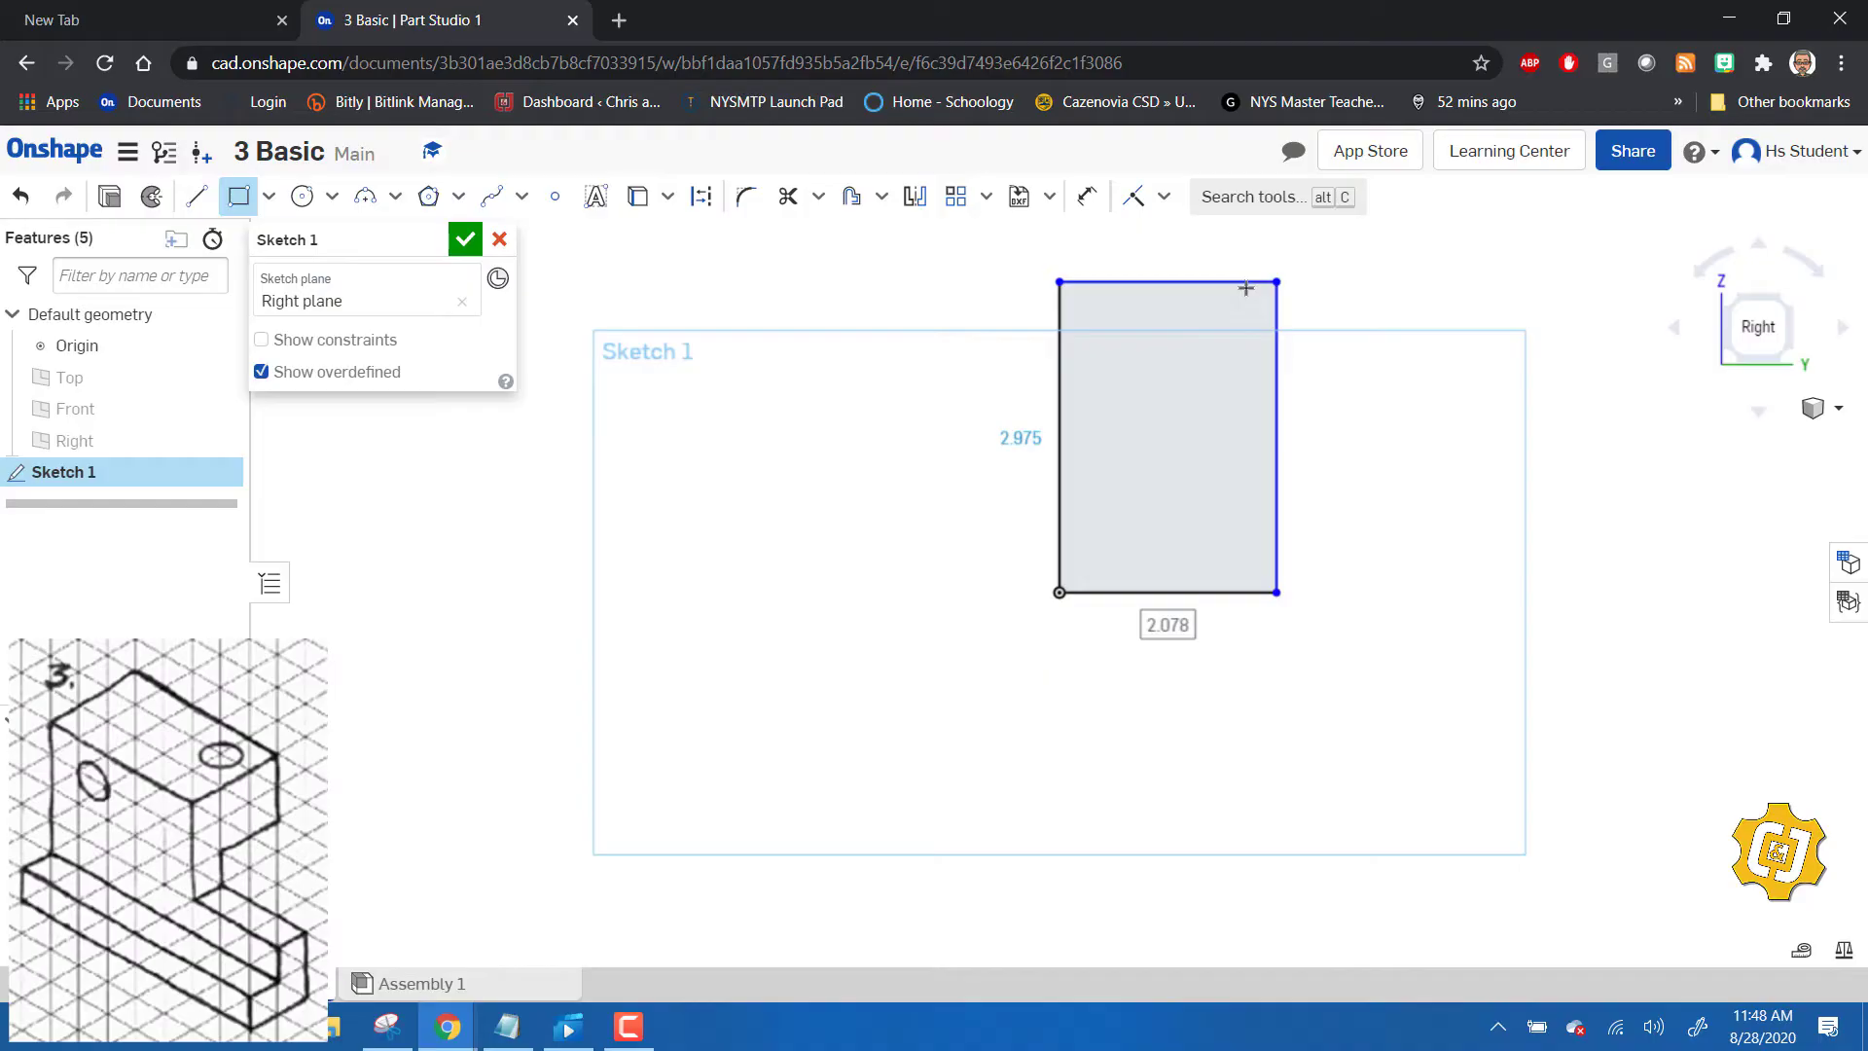
{"action": "type", "text": "1"}
{"action": "key", "text": "Tab"}
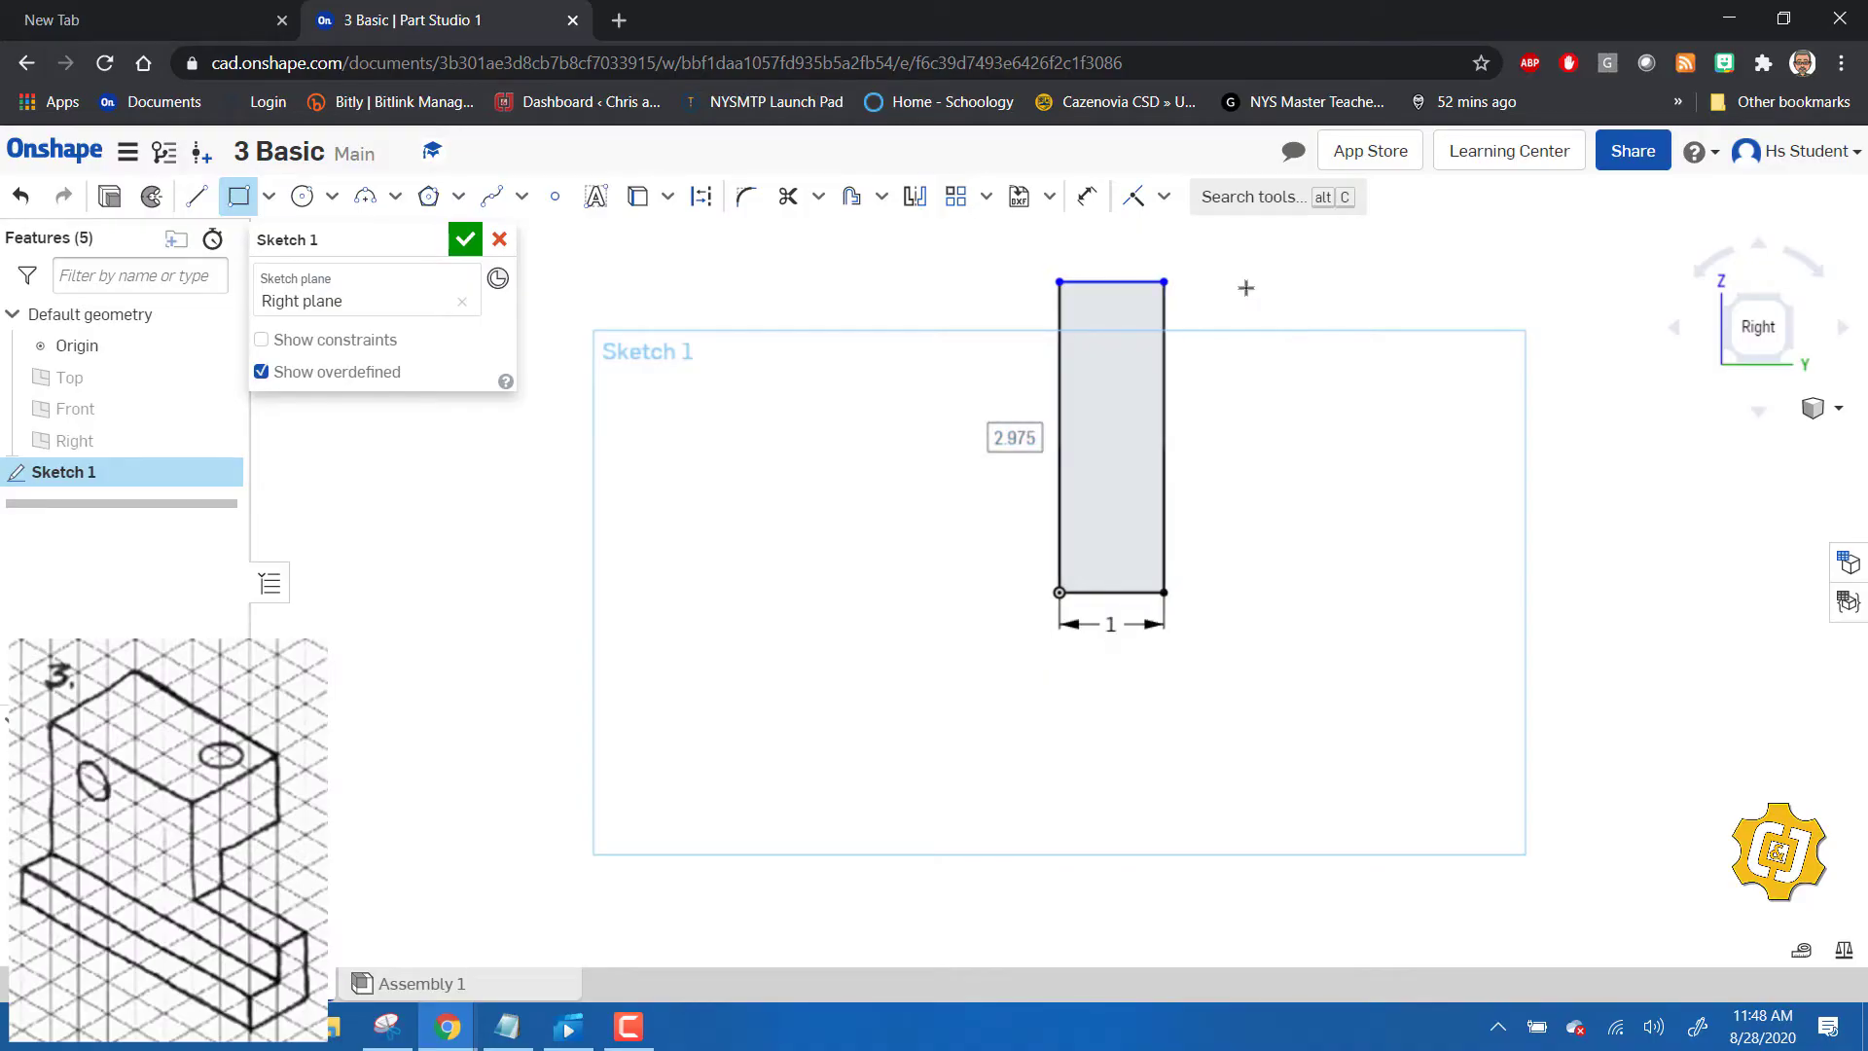
{"action": "type", "text": "1.25"}
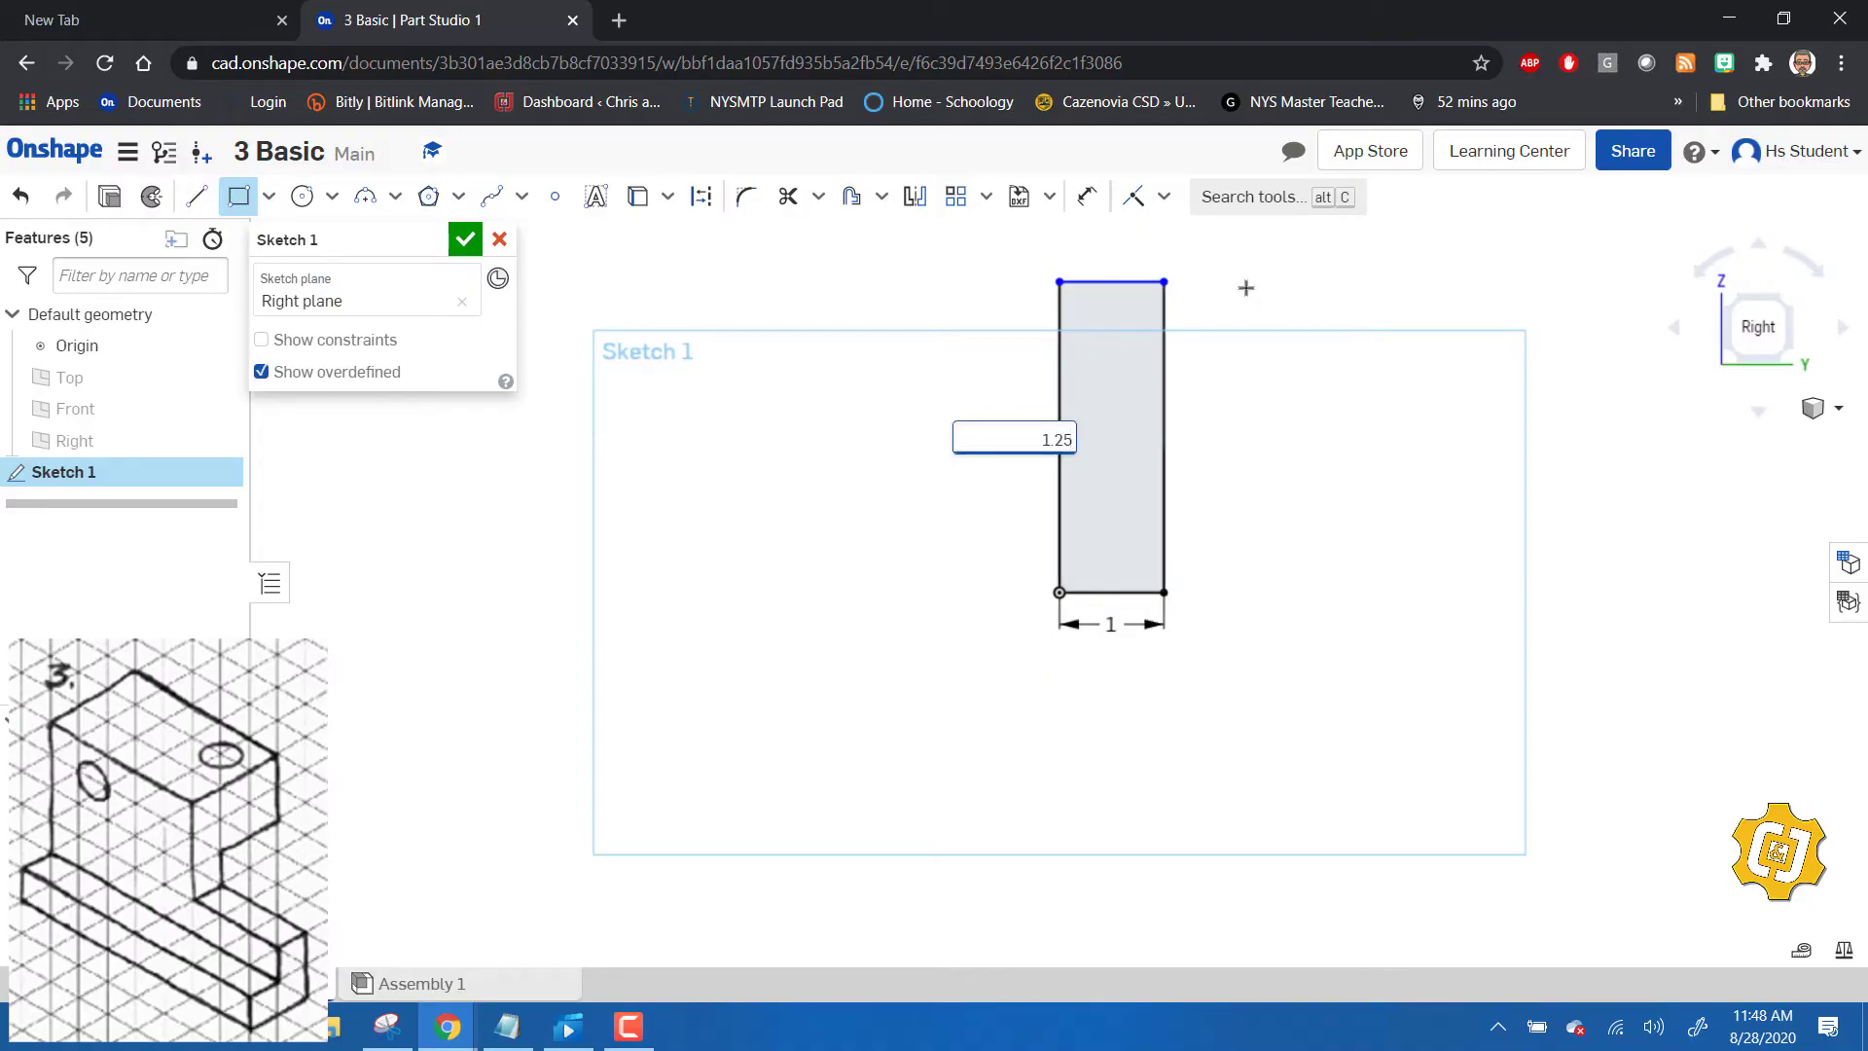
{"action": "key", "text": "Return"}
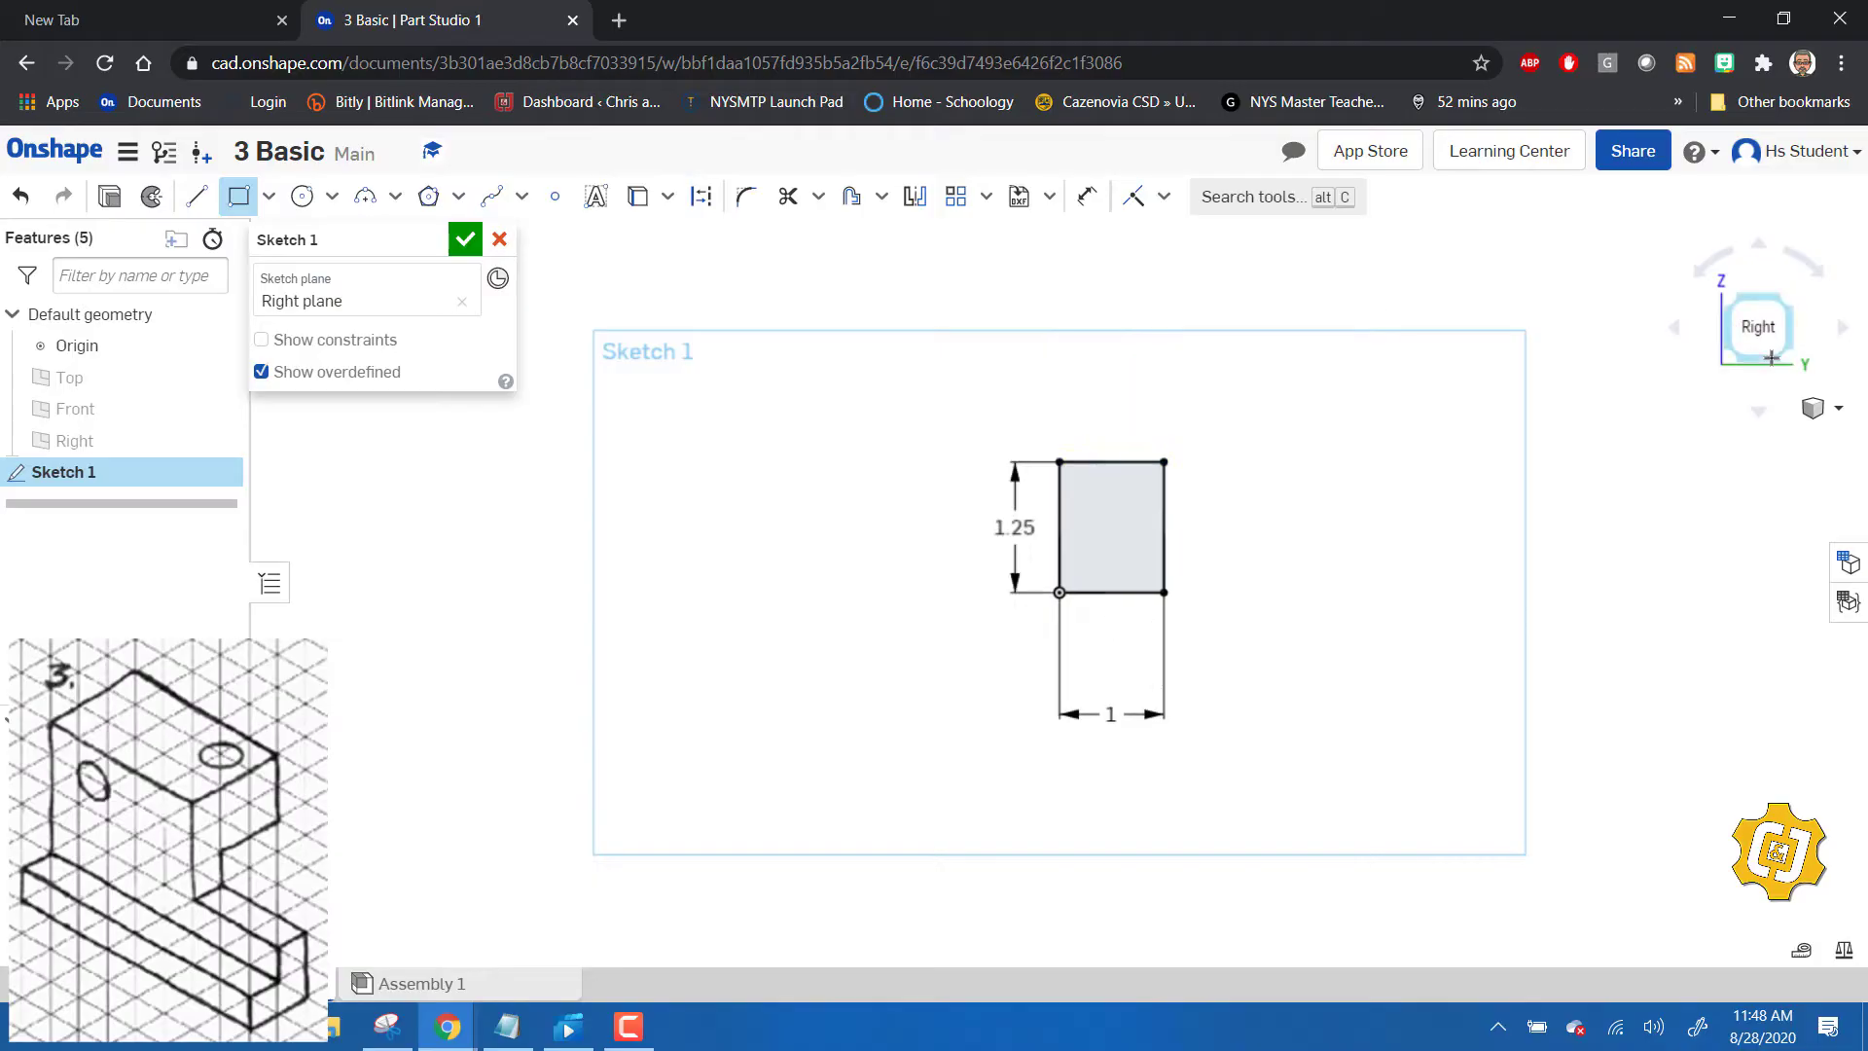
{"action": "left_click", "coordinate": [466, 238]}
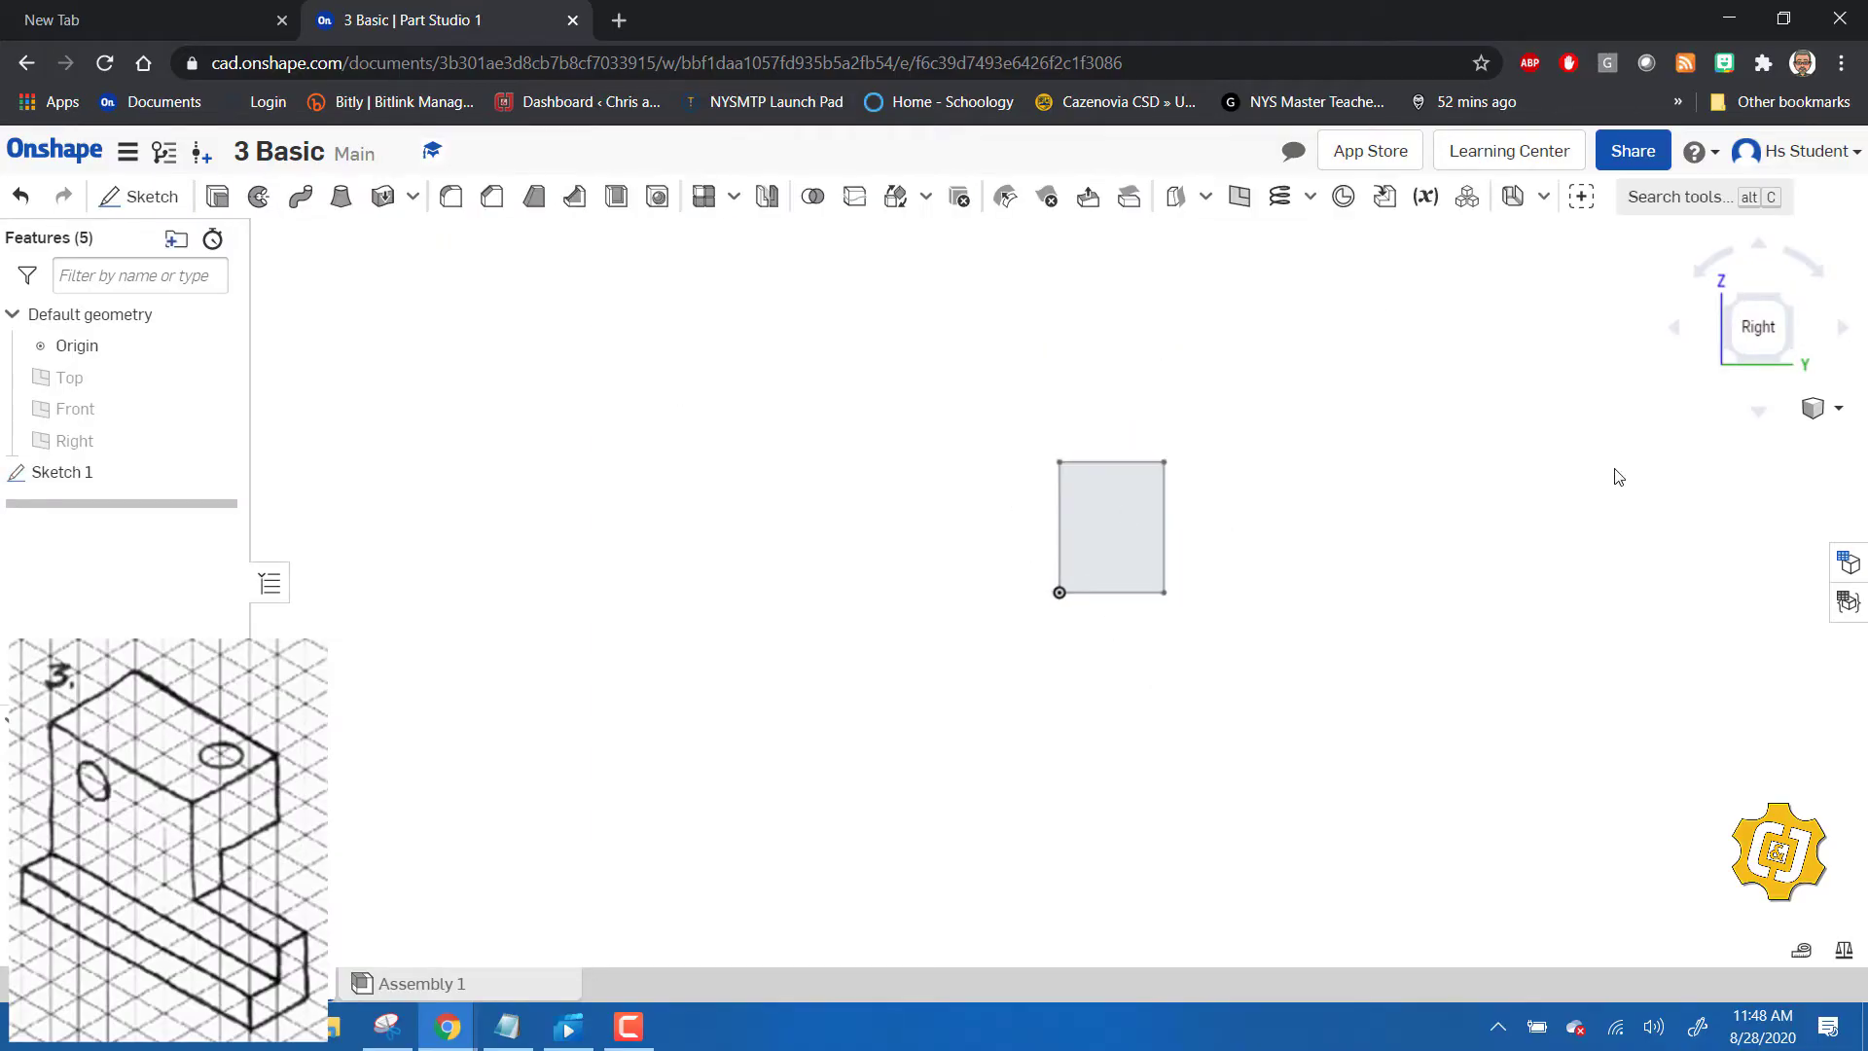
- Extrude the rectangle 2 in as a new solid block
{"action": "left_click", "coordinate": [1731, 306]}
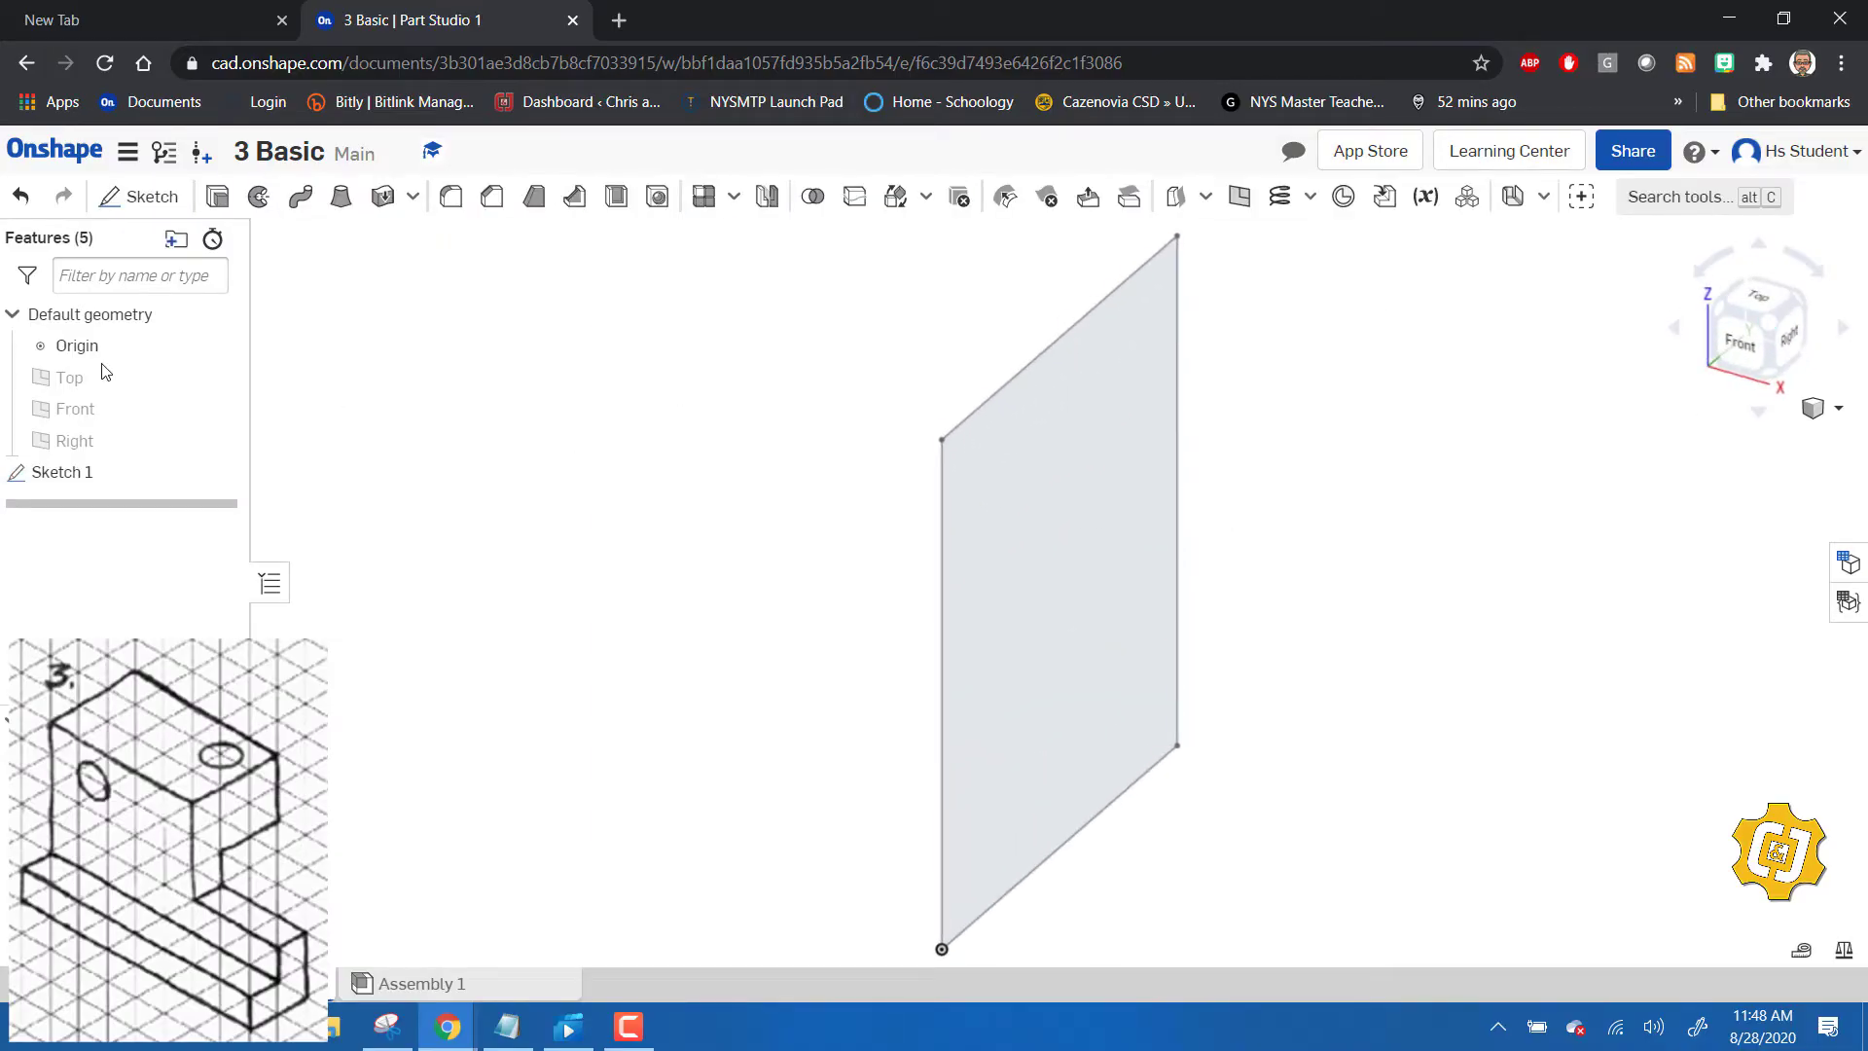
{"action": "left_click", "coordinate": [217, 197]}
{"action": "left_click", "coordinate": [433, 435]}
{"action": "type", "text": "2"}
{"action": "key", "text": "Return"}
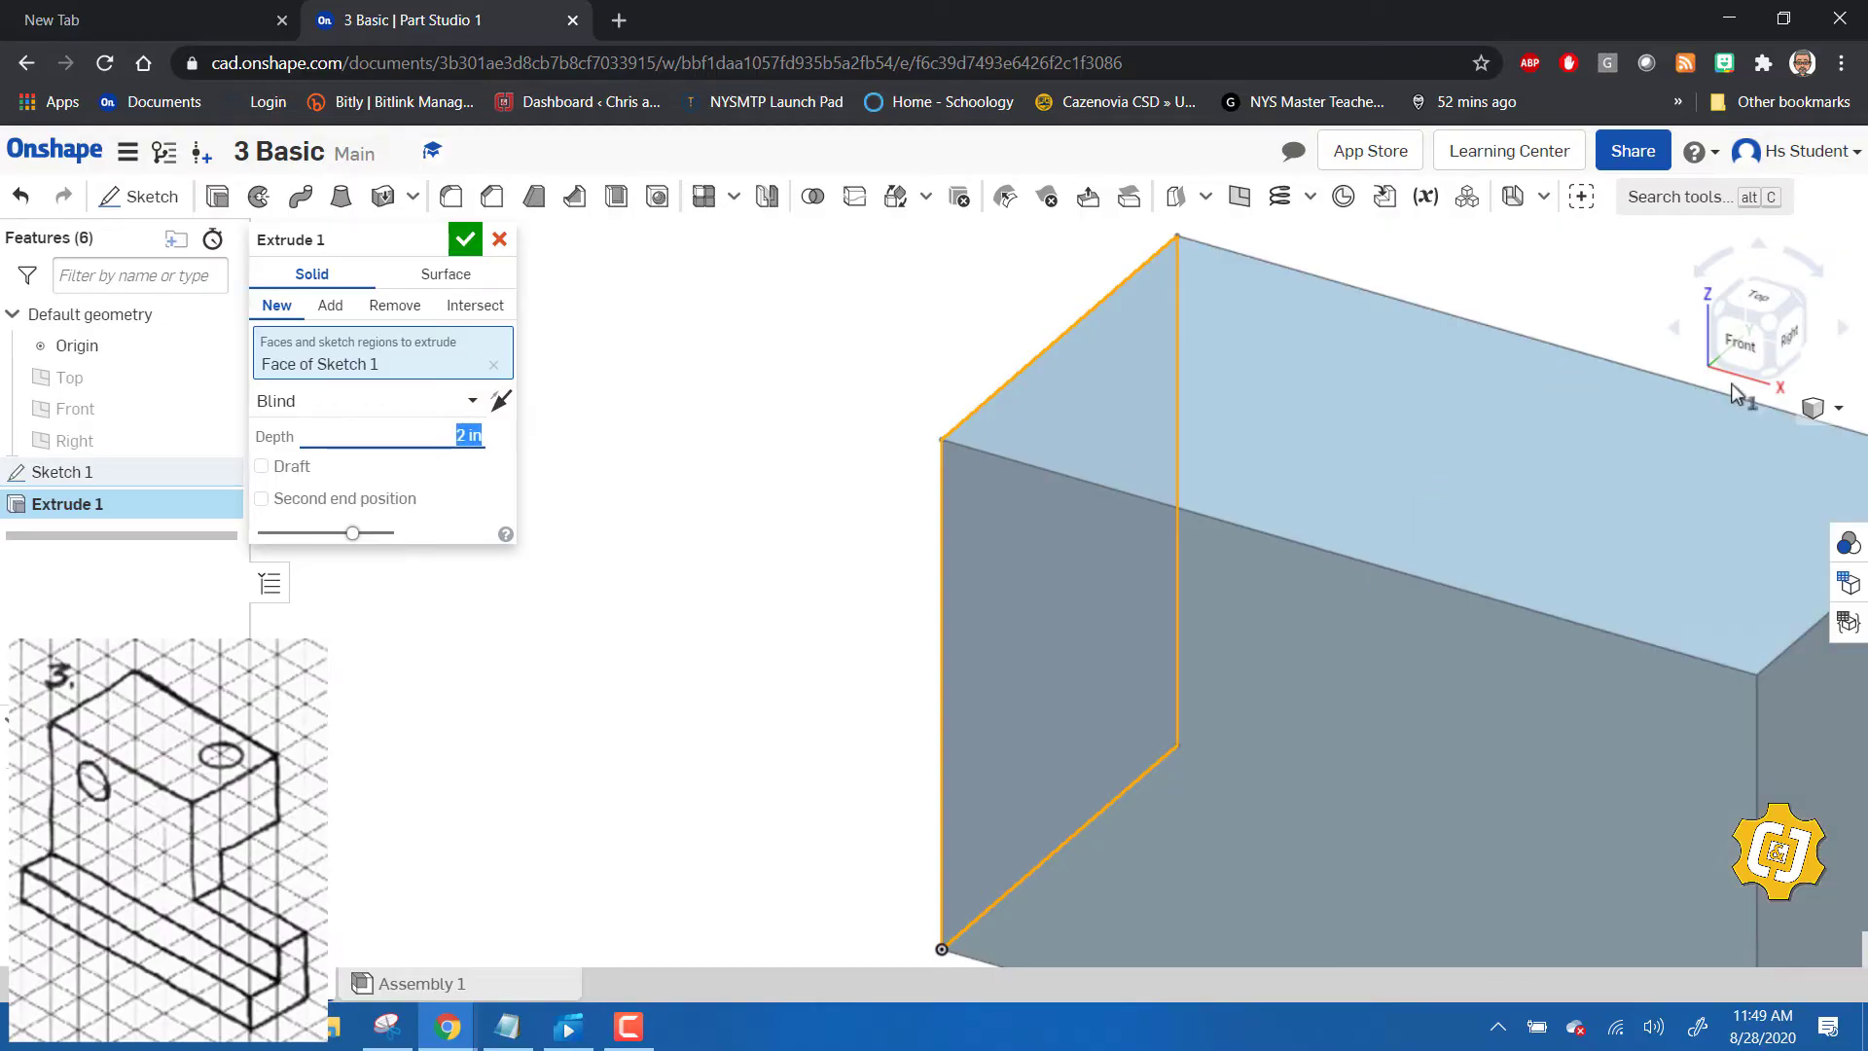
{"action": "left_click", "coordinate": [1773, 325]}
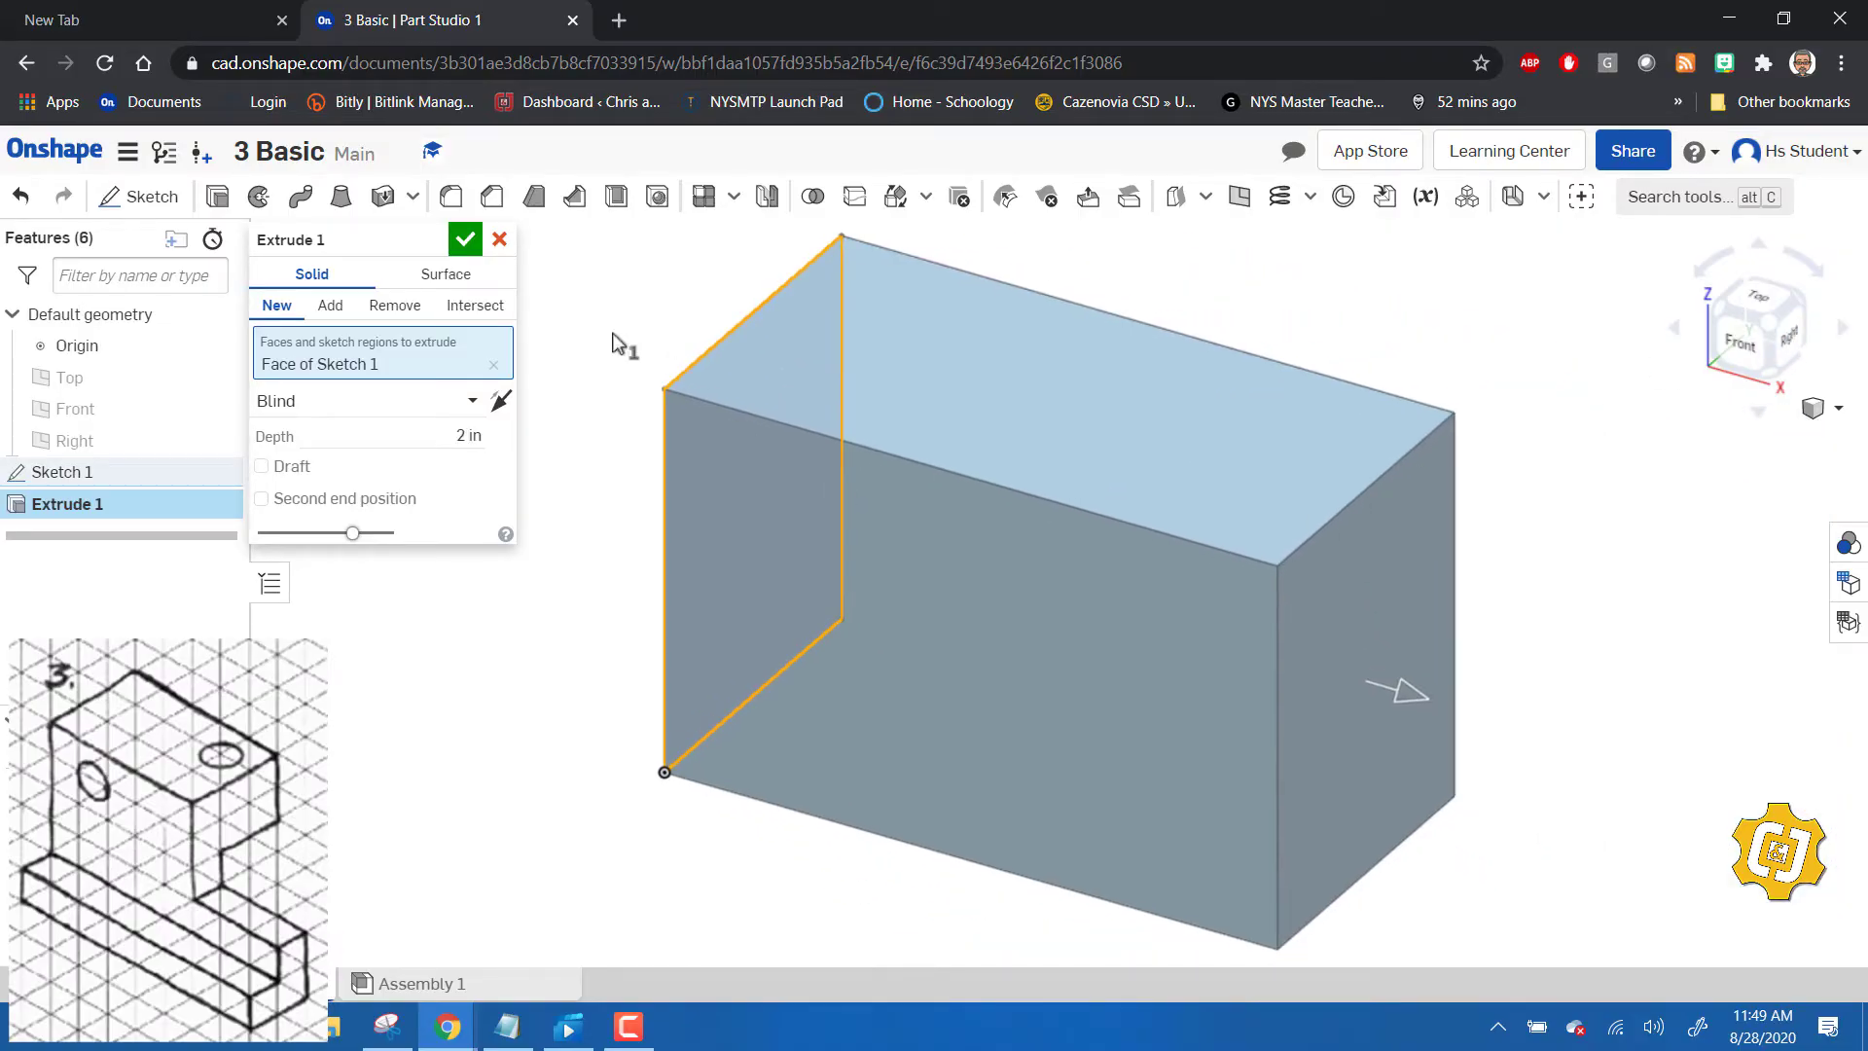
{"action": "left_click", "coordinate": [466, 240]}
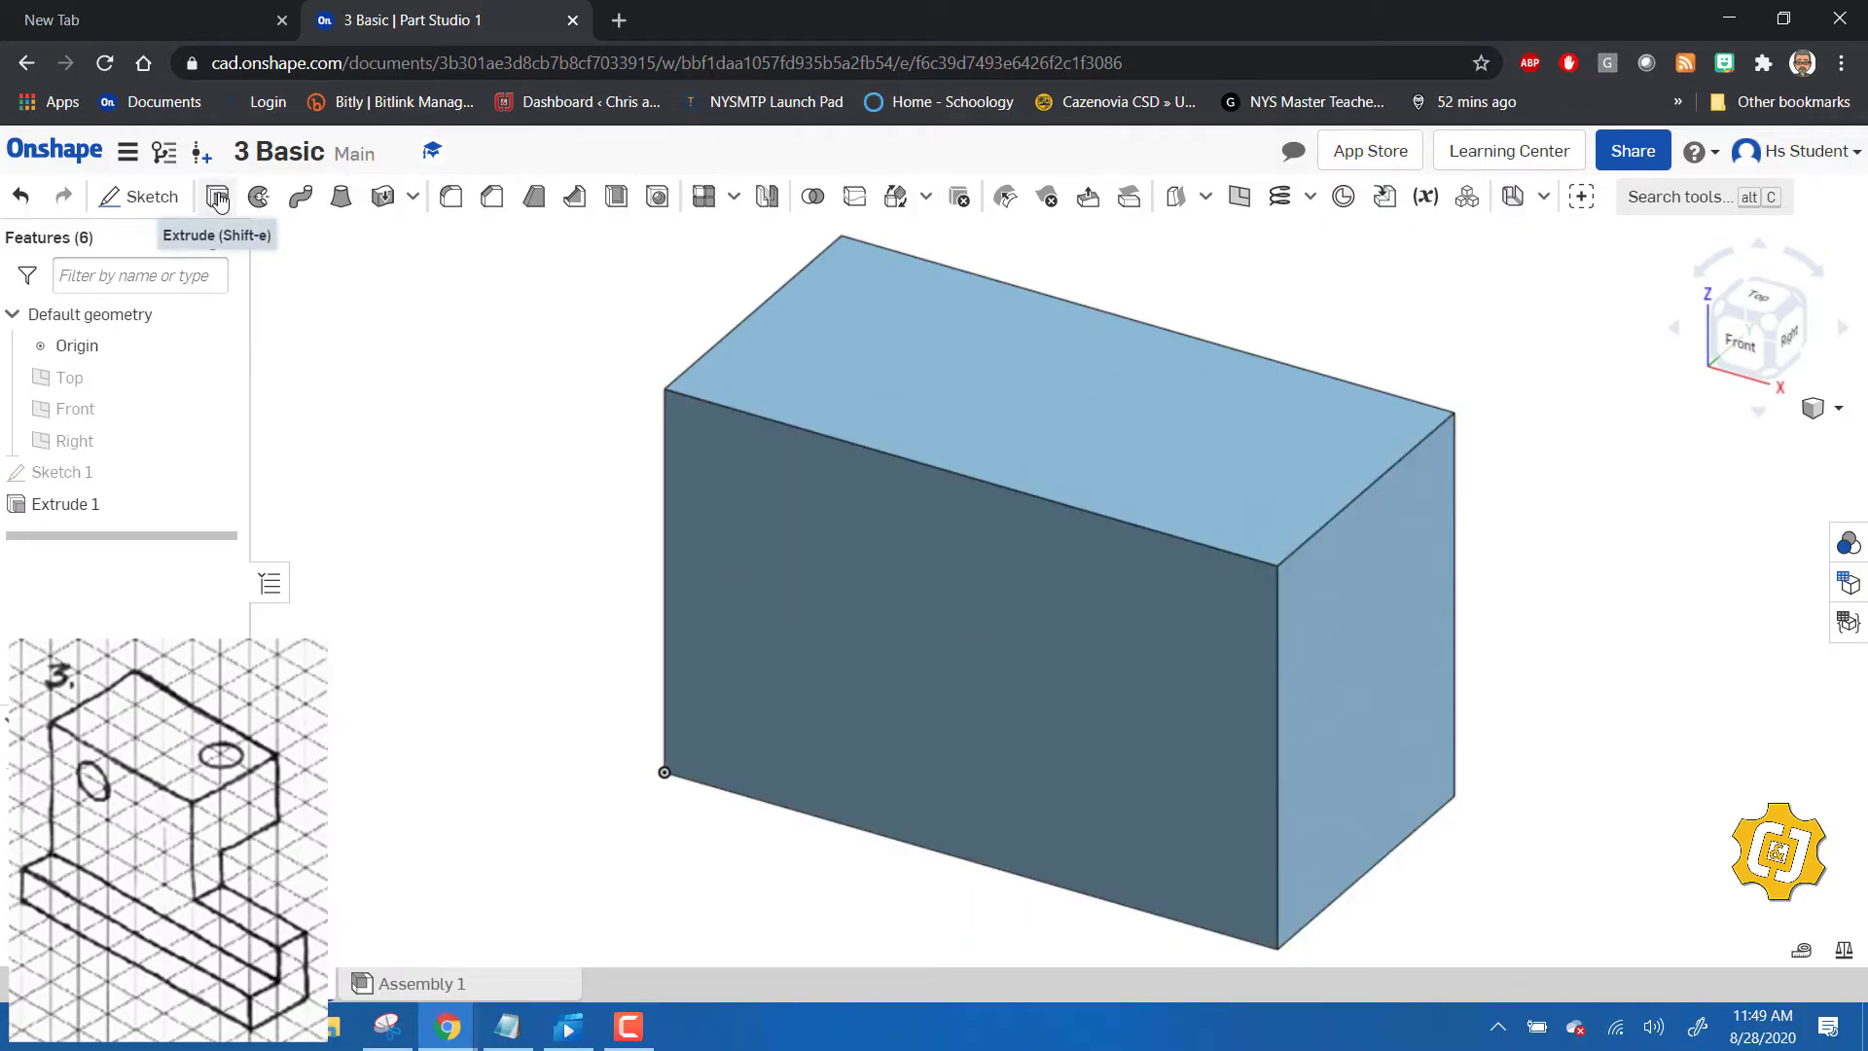
- Sketch a rectangle 0.25 in wide and 1 in tall on the block's right end face, starting at its upper front corner
{"action": "left_click", "coordinate": [138, 197]}
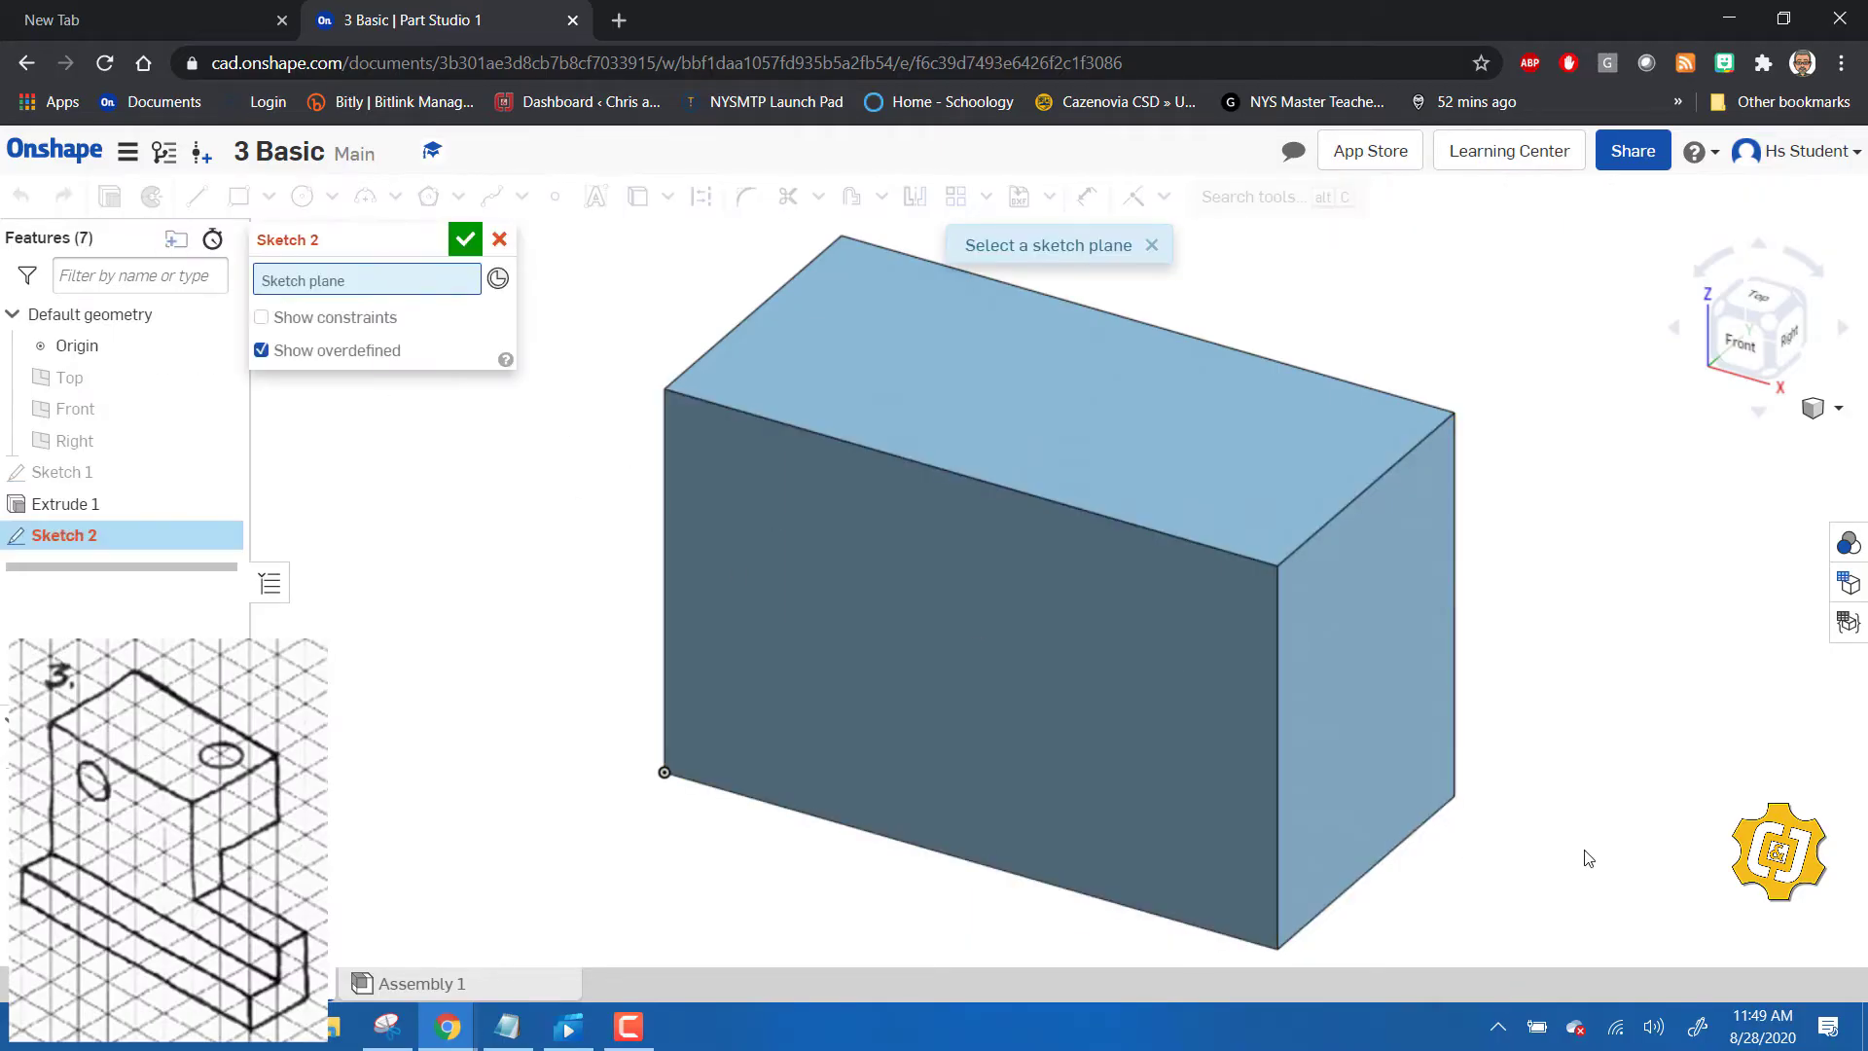
{"action": "left_click", "coordinate": [1403, 769]}
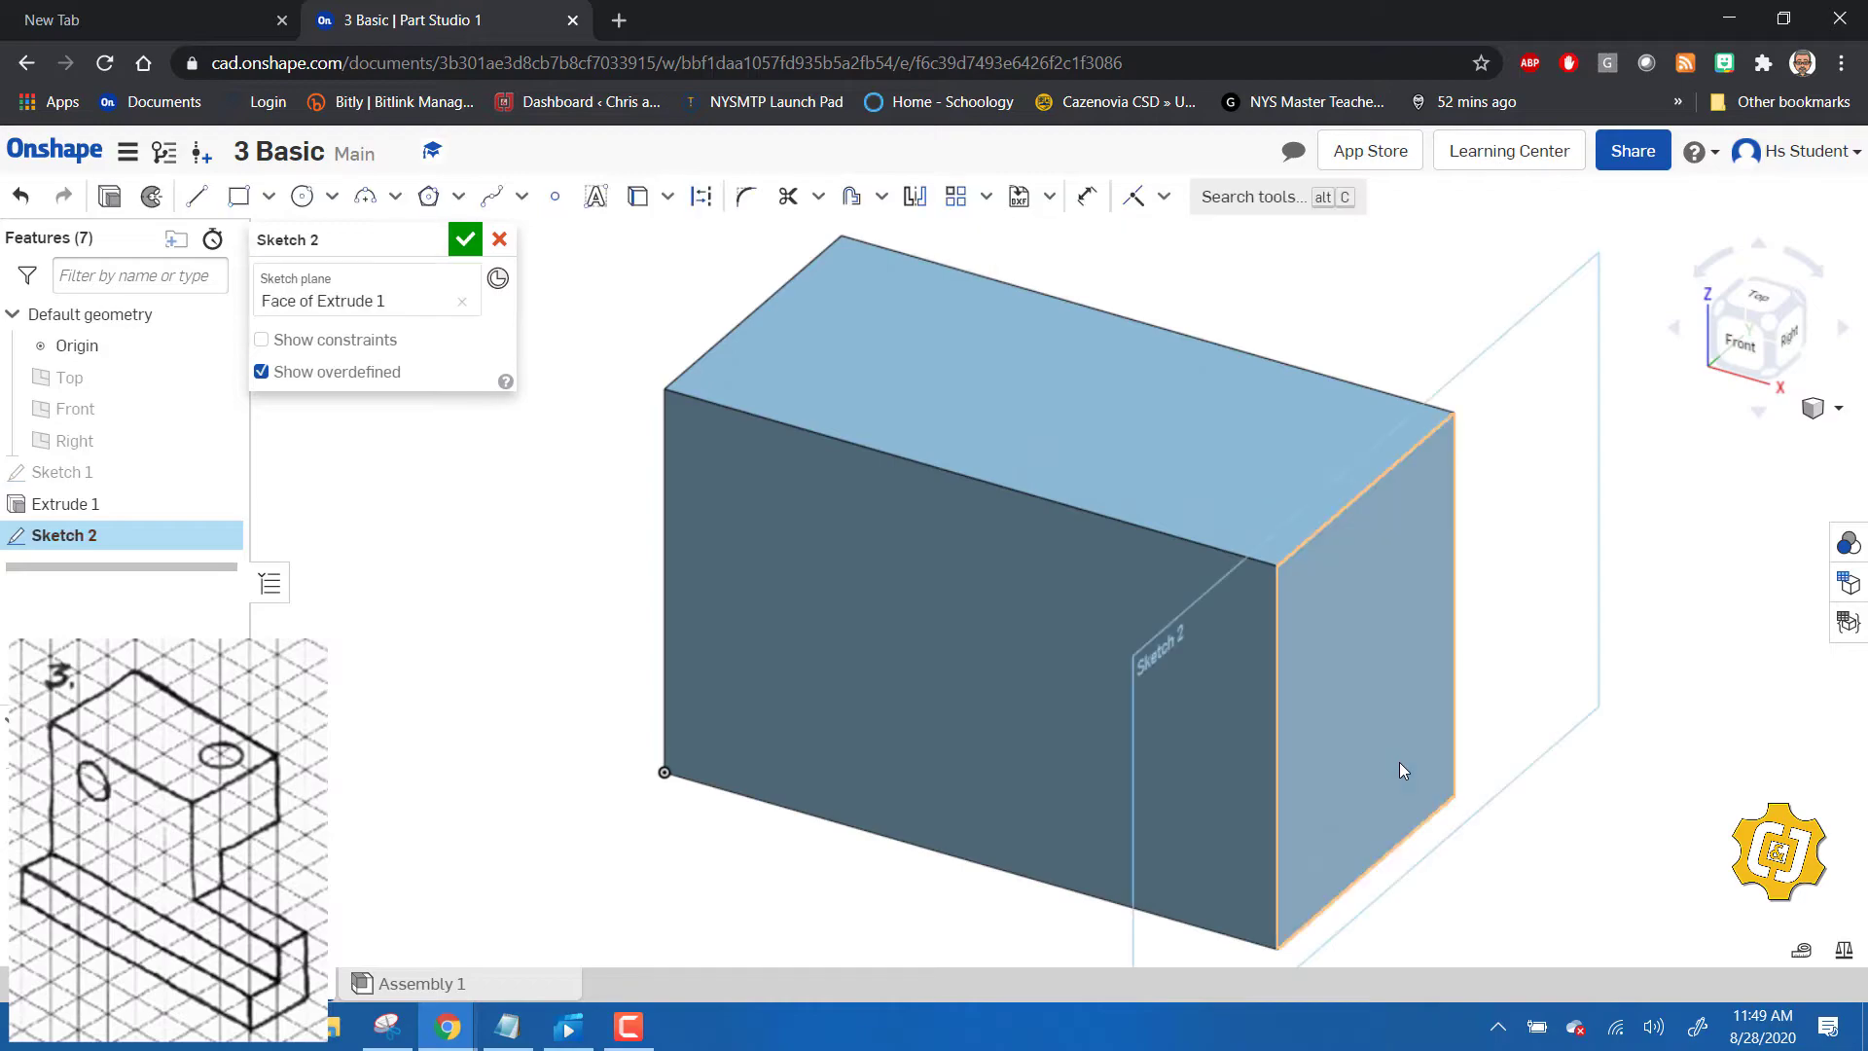
{"action": "left_click", "coordinate": [1791, 338]}
{"action": "scroll", "coordinate": [989, 516], "scroll_direction": "down", "scroll_amount": 2}
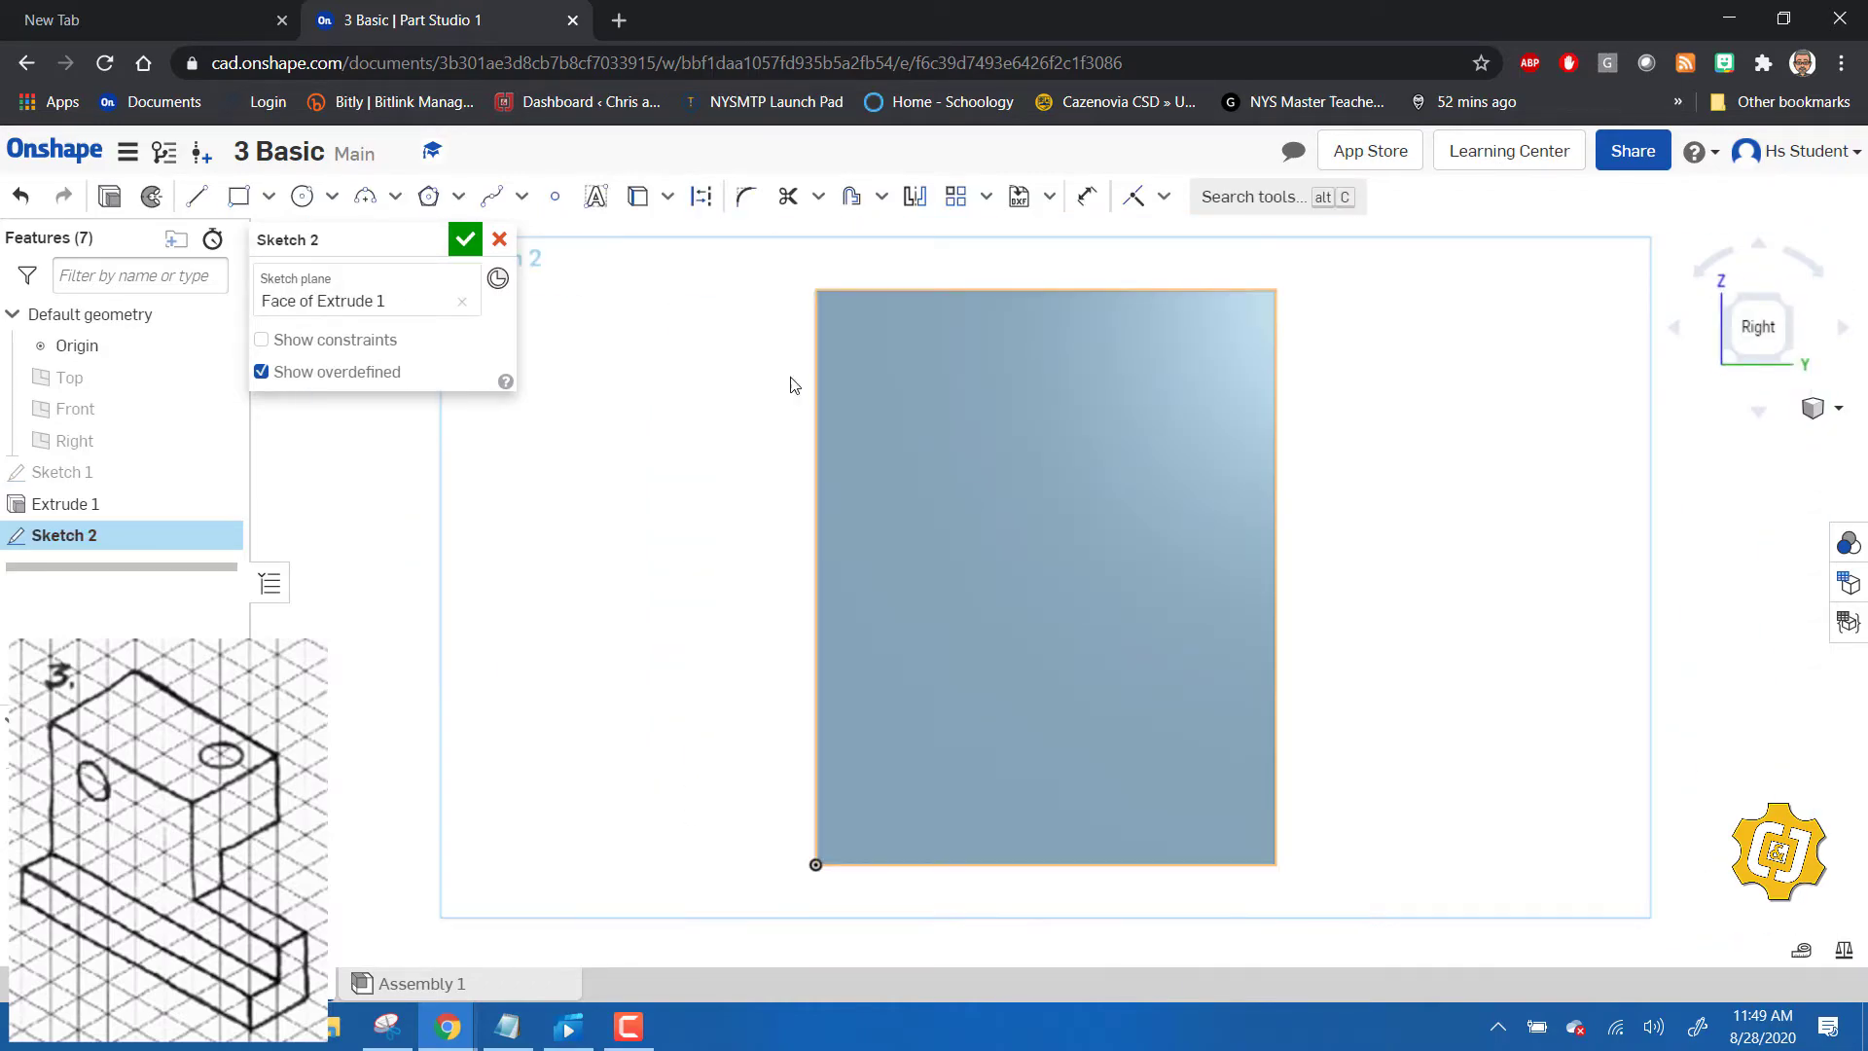
{"action": "left_click", "coordinate": [238, 197]}
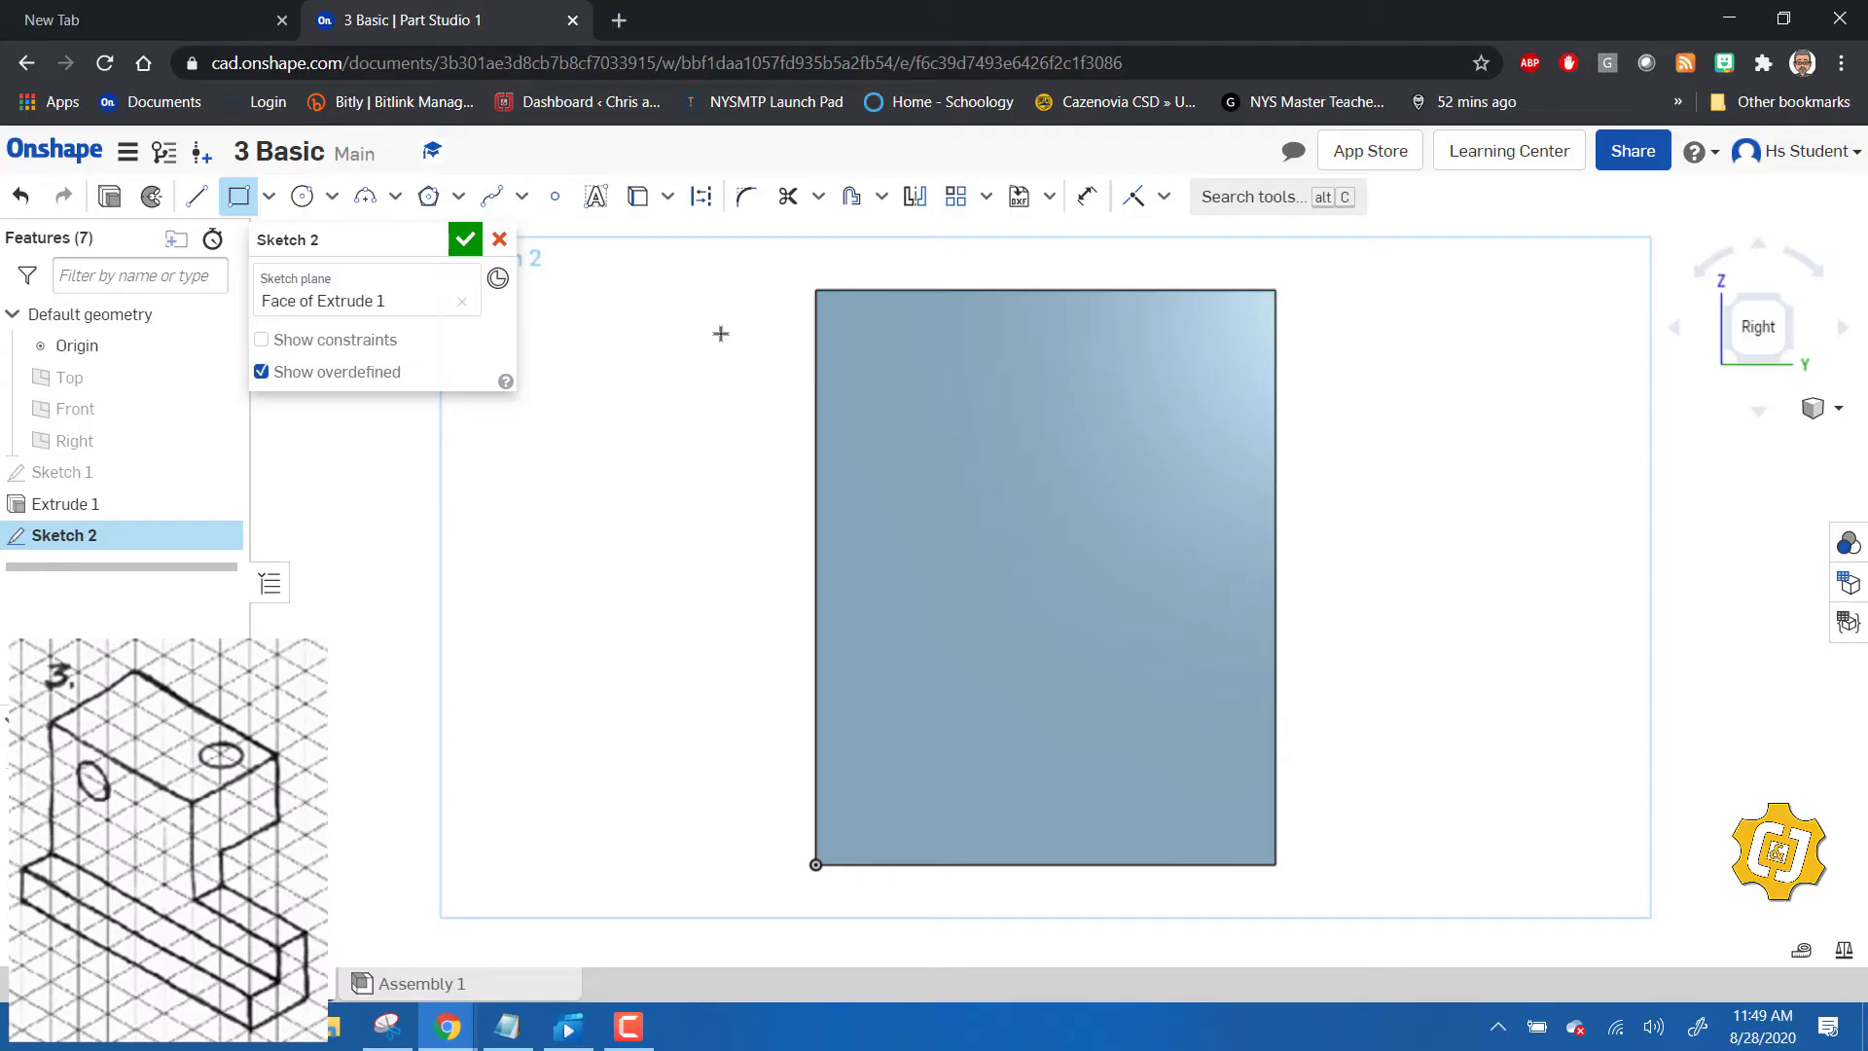
{"action": "left_click", "coordinate": [817, 290]}
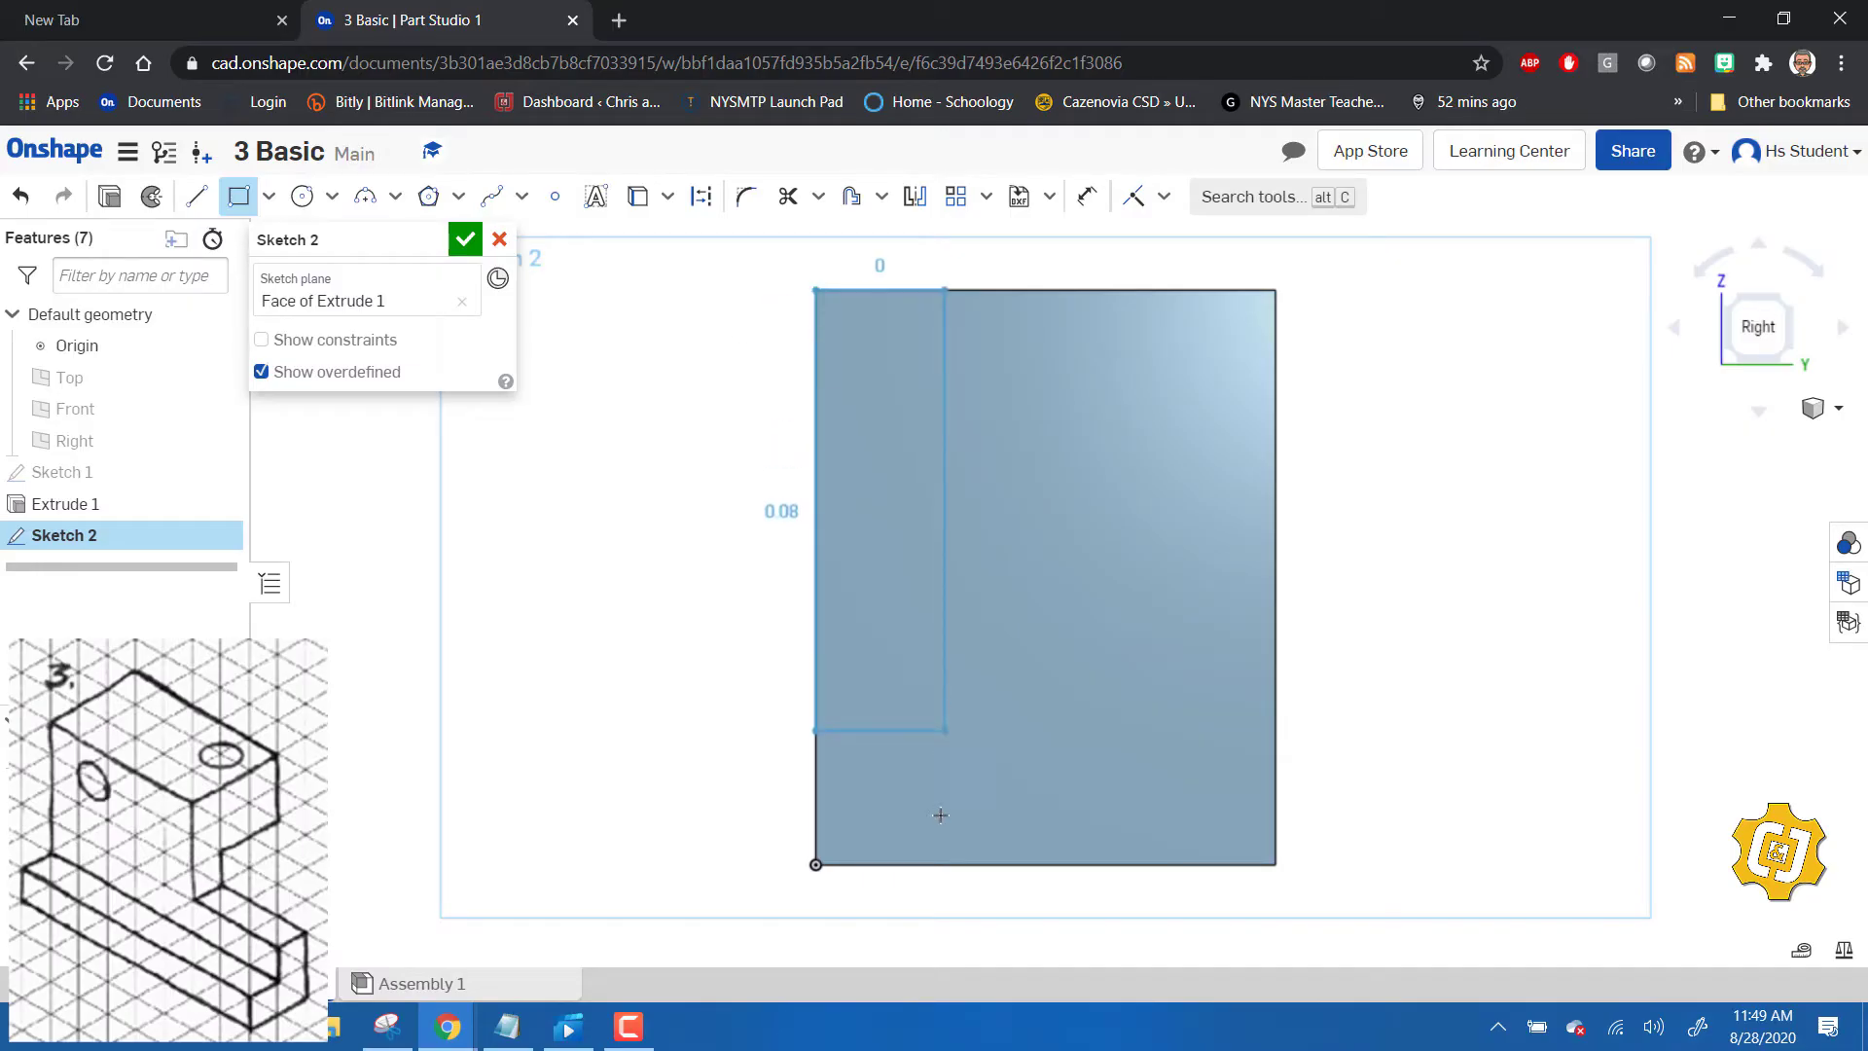
{"action": "left_click", "coordinate": [933, 726]}
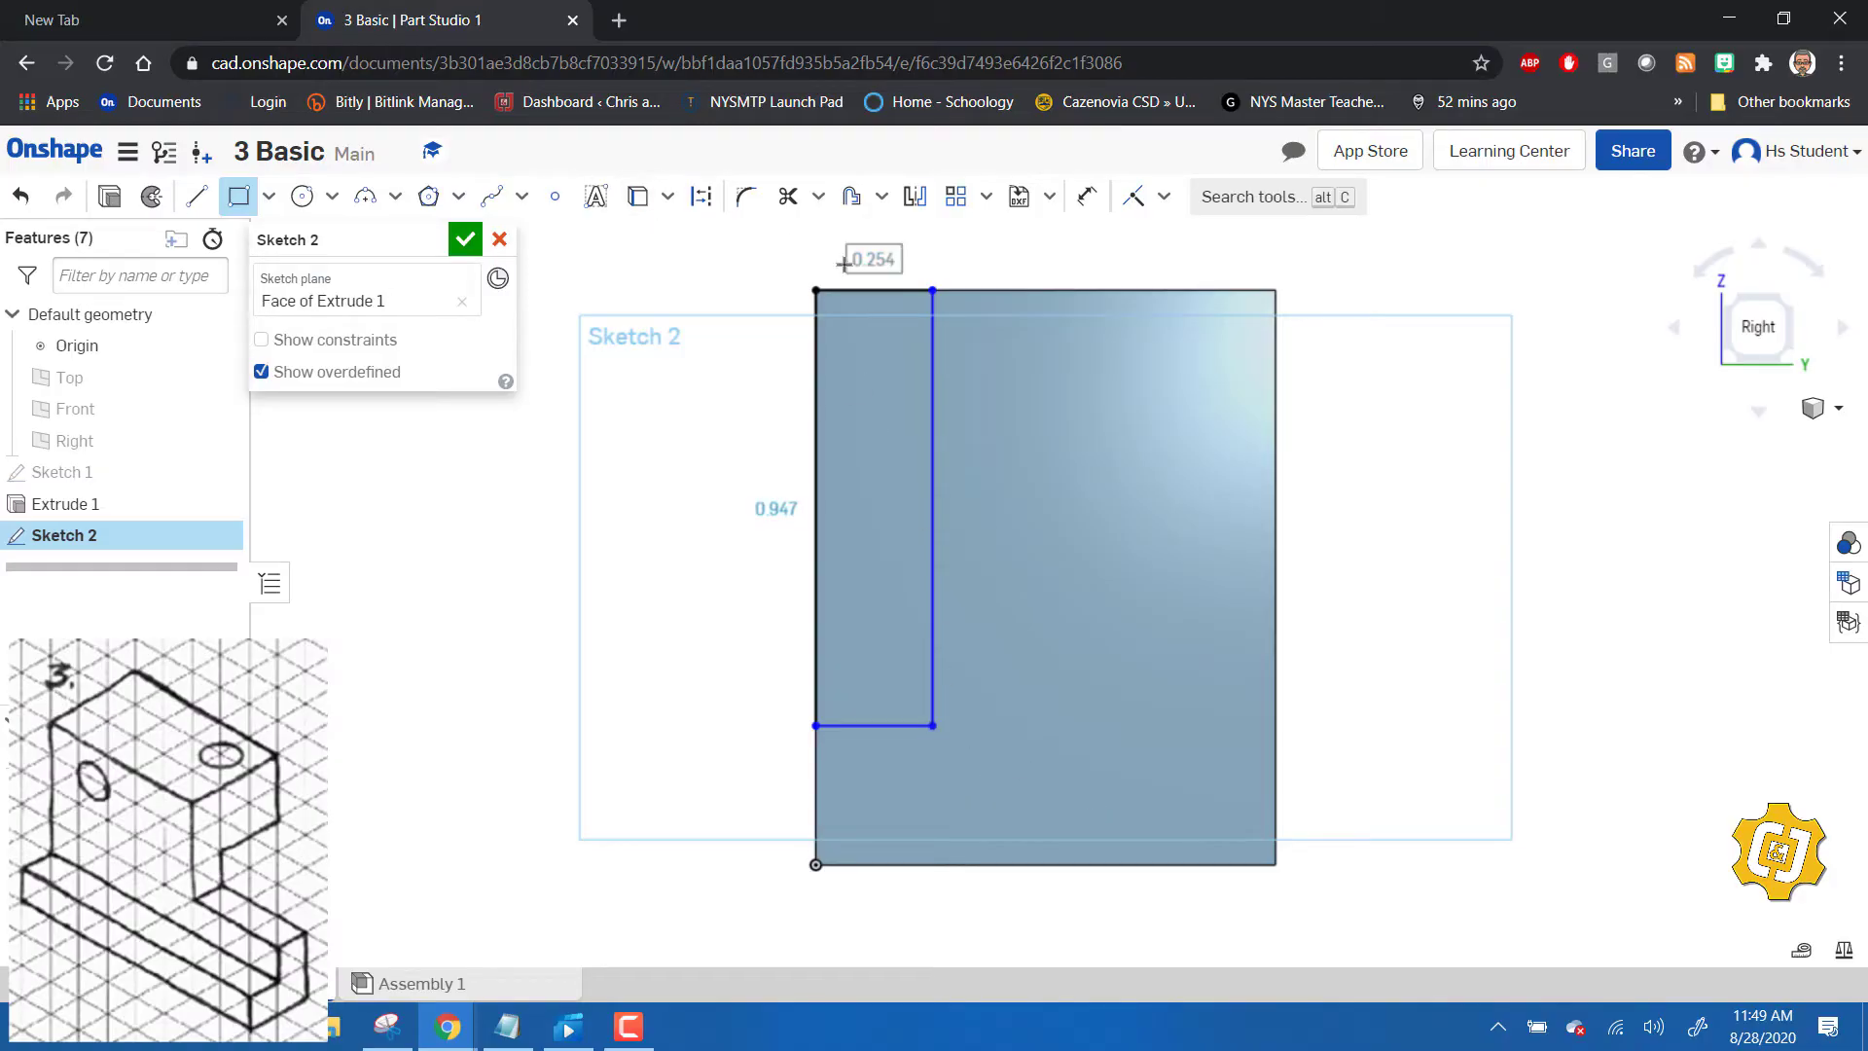
{"action": "double_click", "coordinate": [878, 258]}
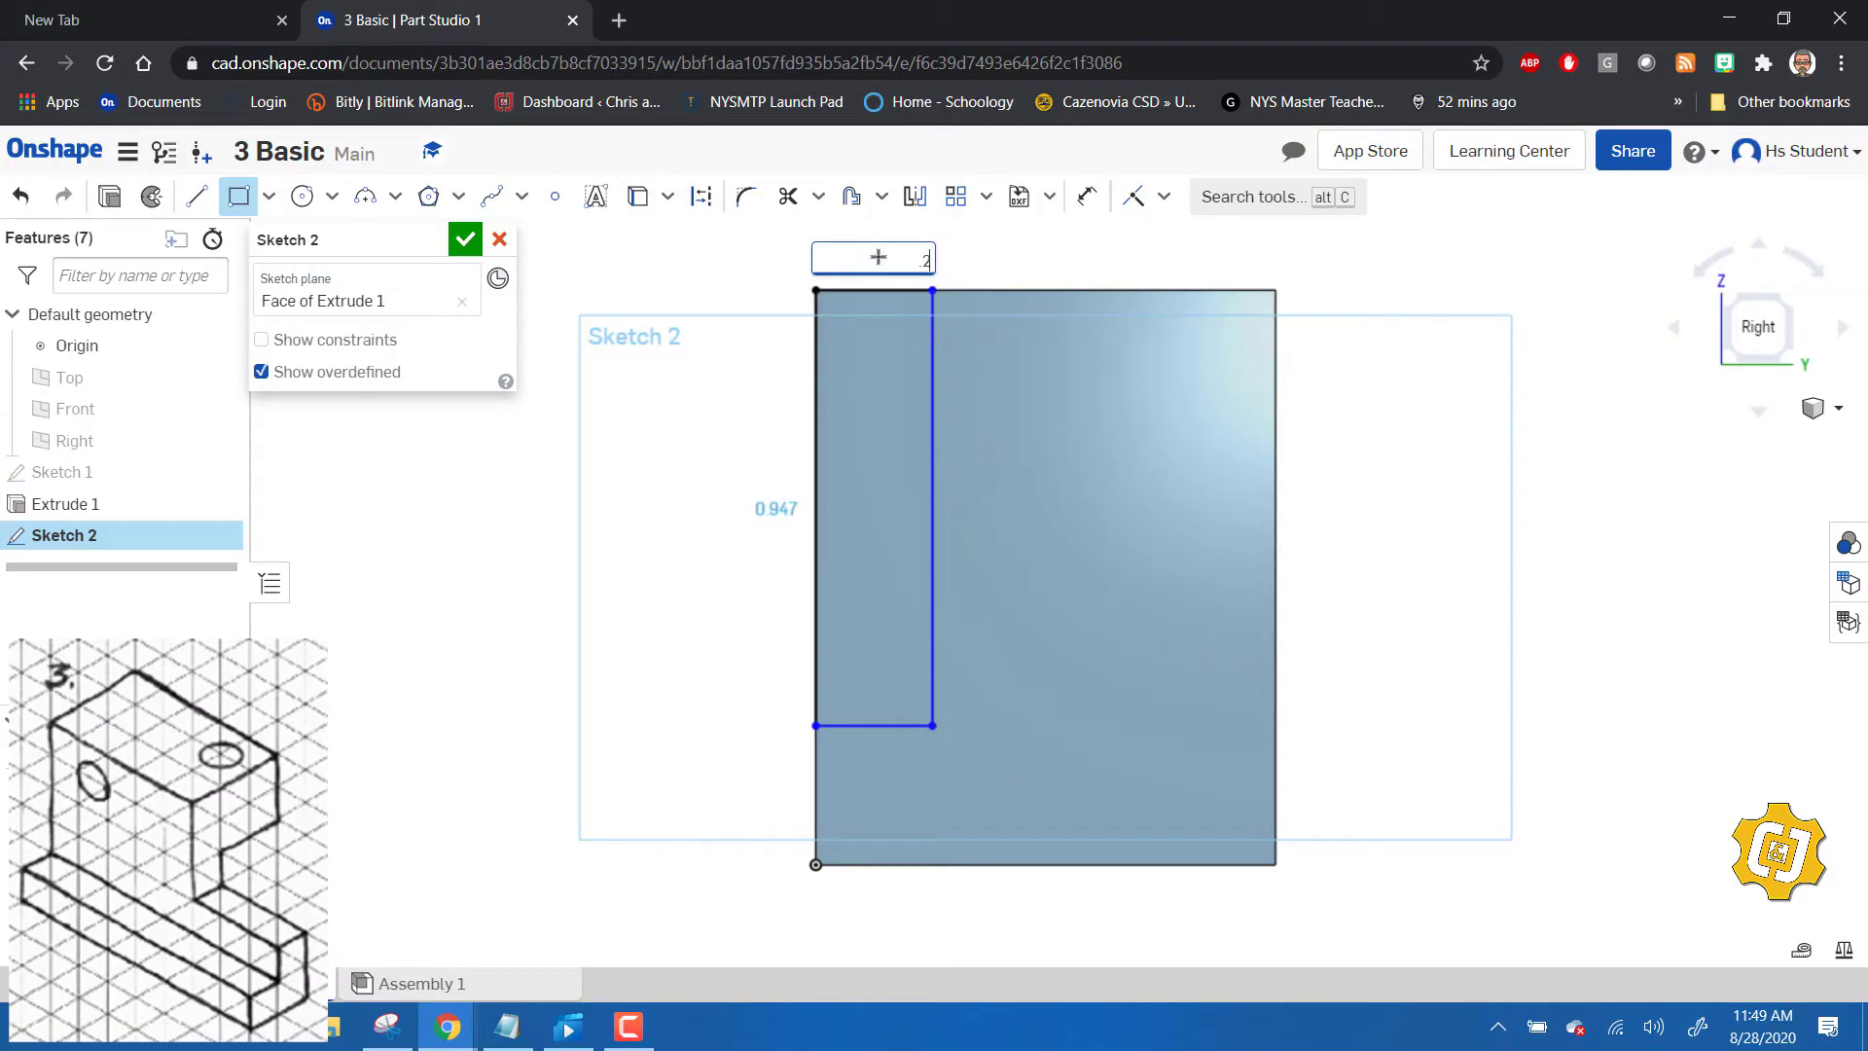
{"action": "key", "text": "Return"}
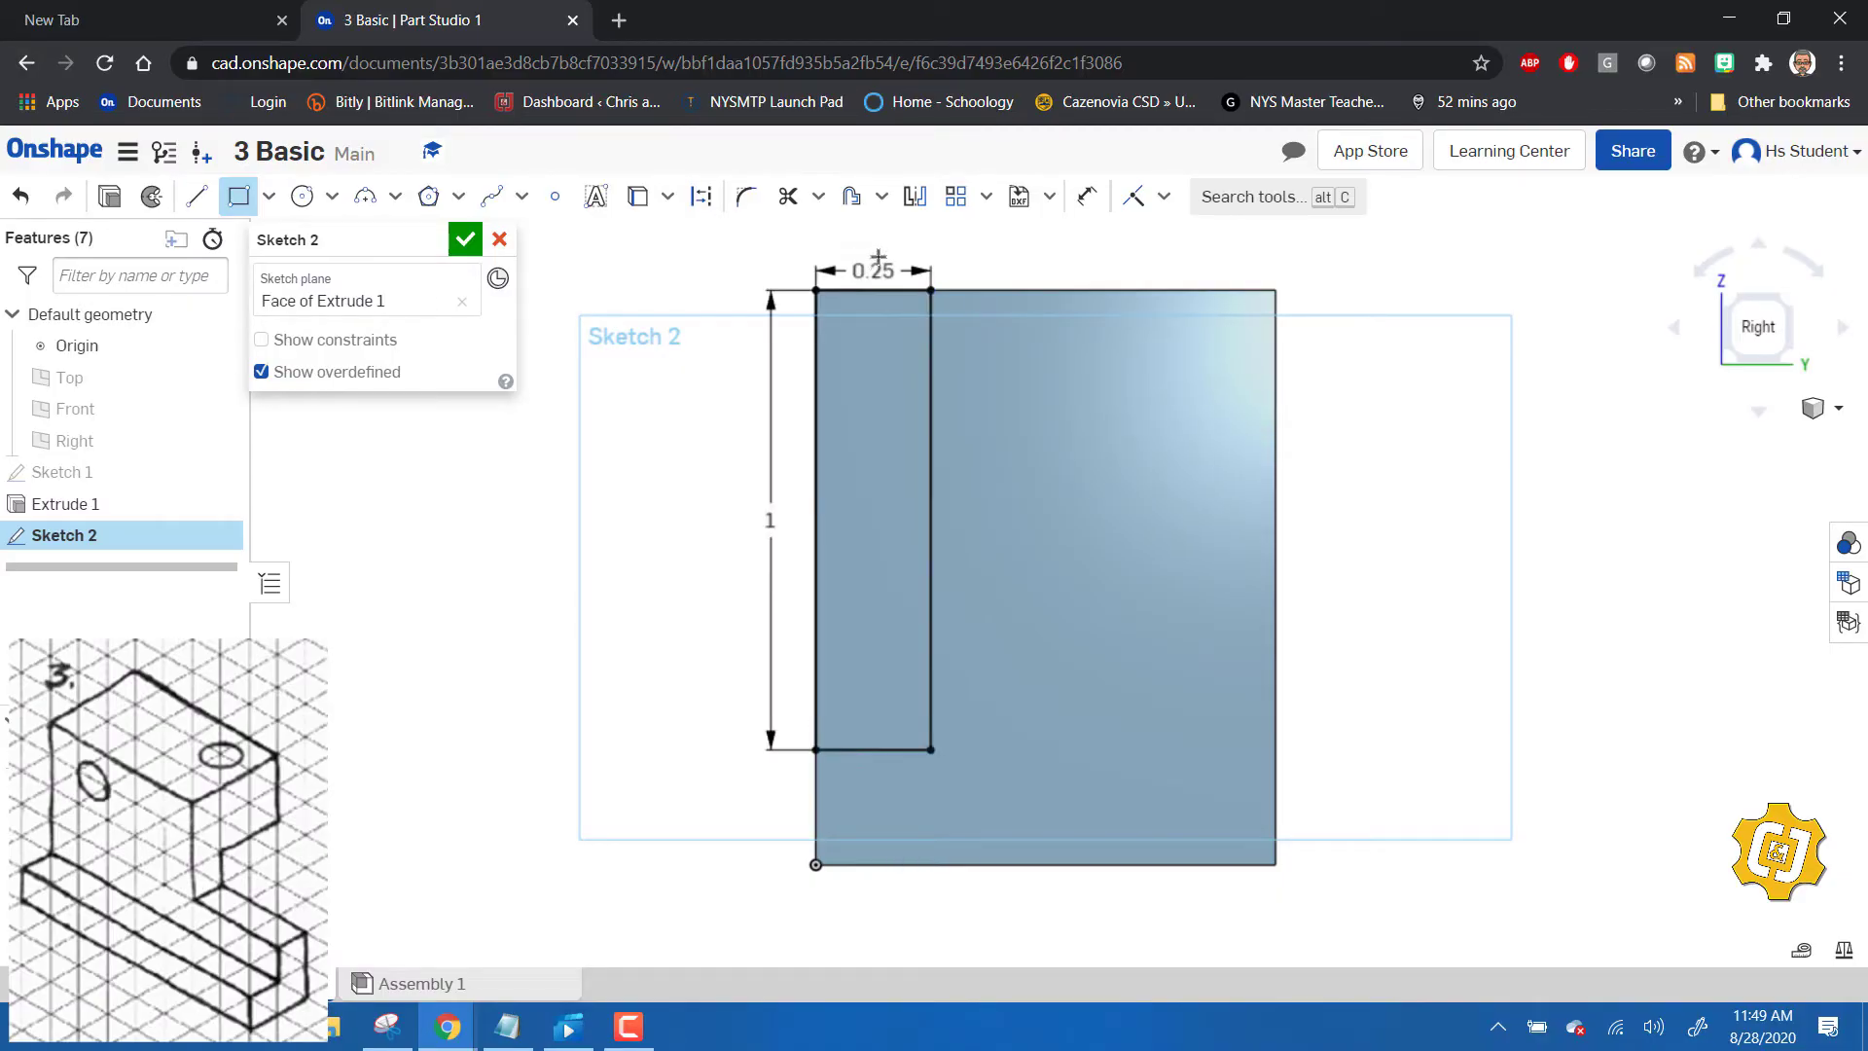
{"action": "left_click", "coordinate": [465, 238]}
- Cut the 0.25 by 1 in rectangle through the whole block with a Remove extrude set to Through all
{"action": "left_click", "coordinate": [212, 198]}
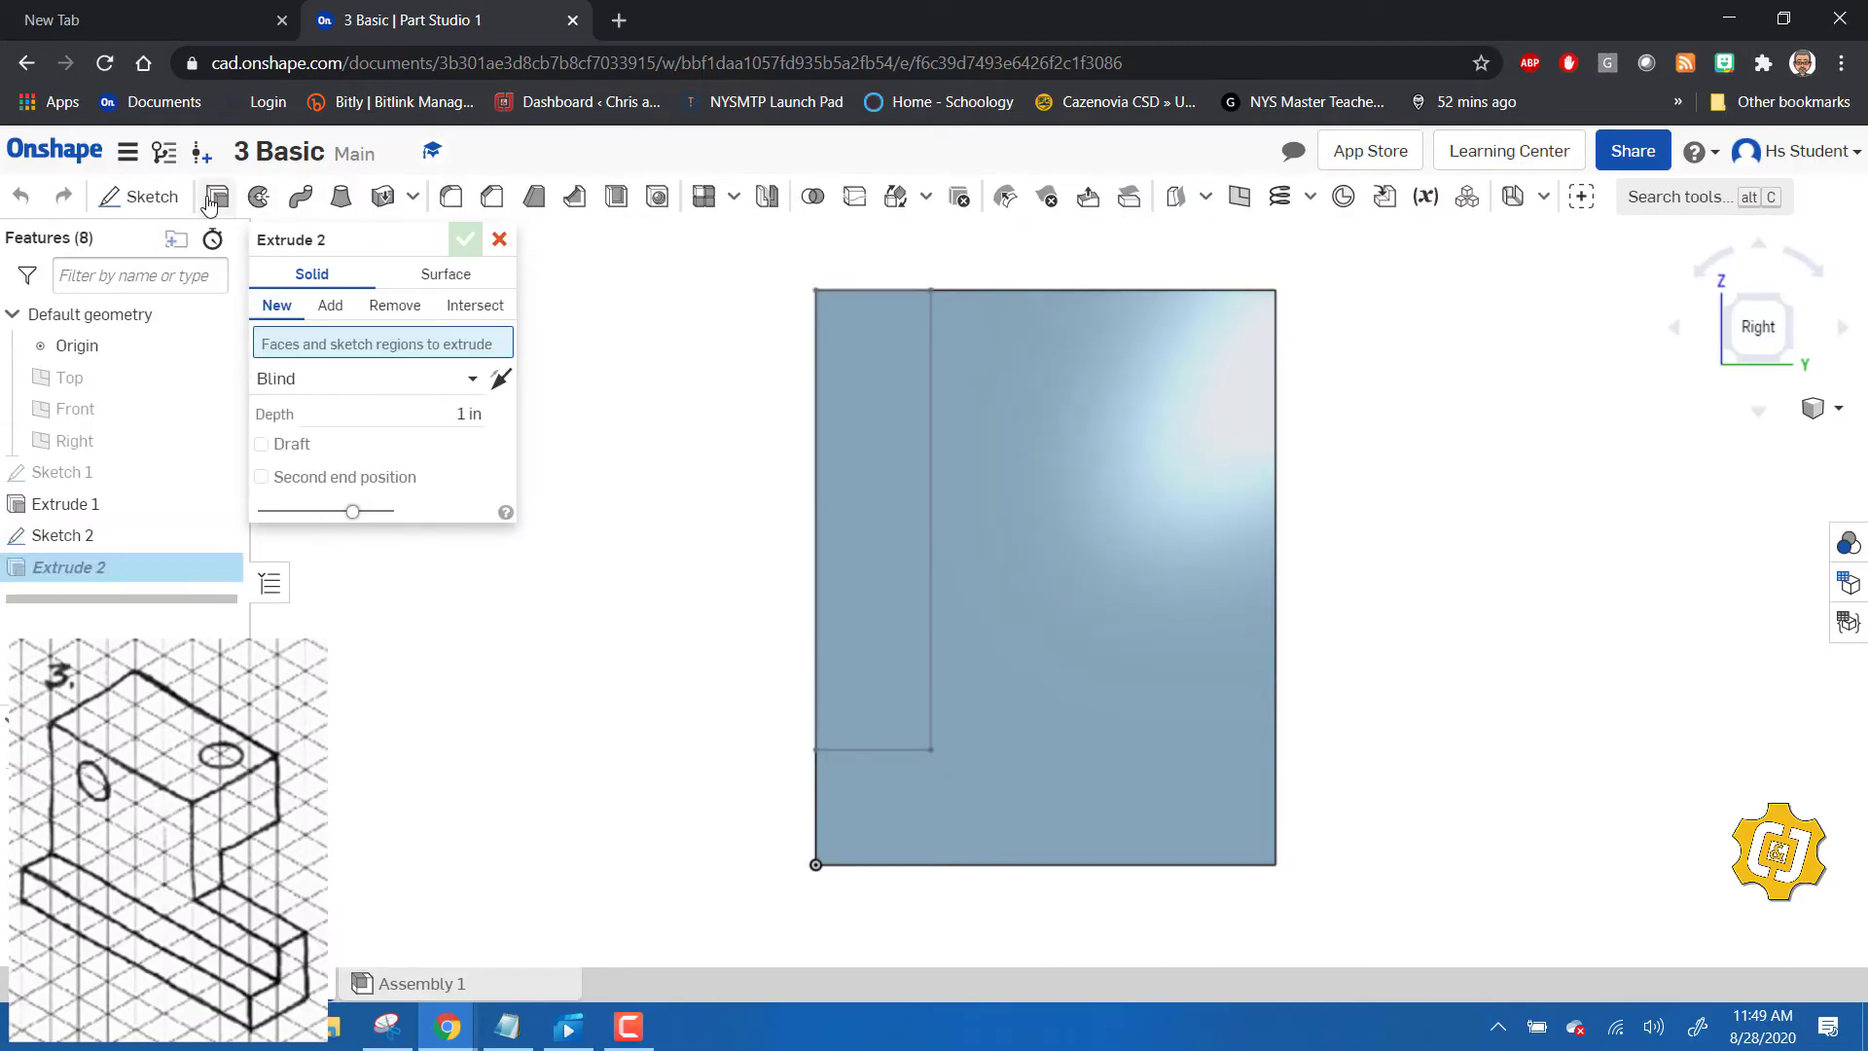
{"action": "left_click", "coordinate": [889, 563]}
{"action": "left_click", "coordinate": [330, 304]}
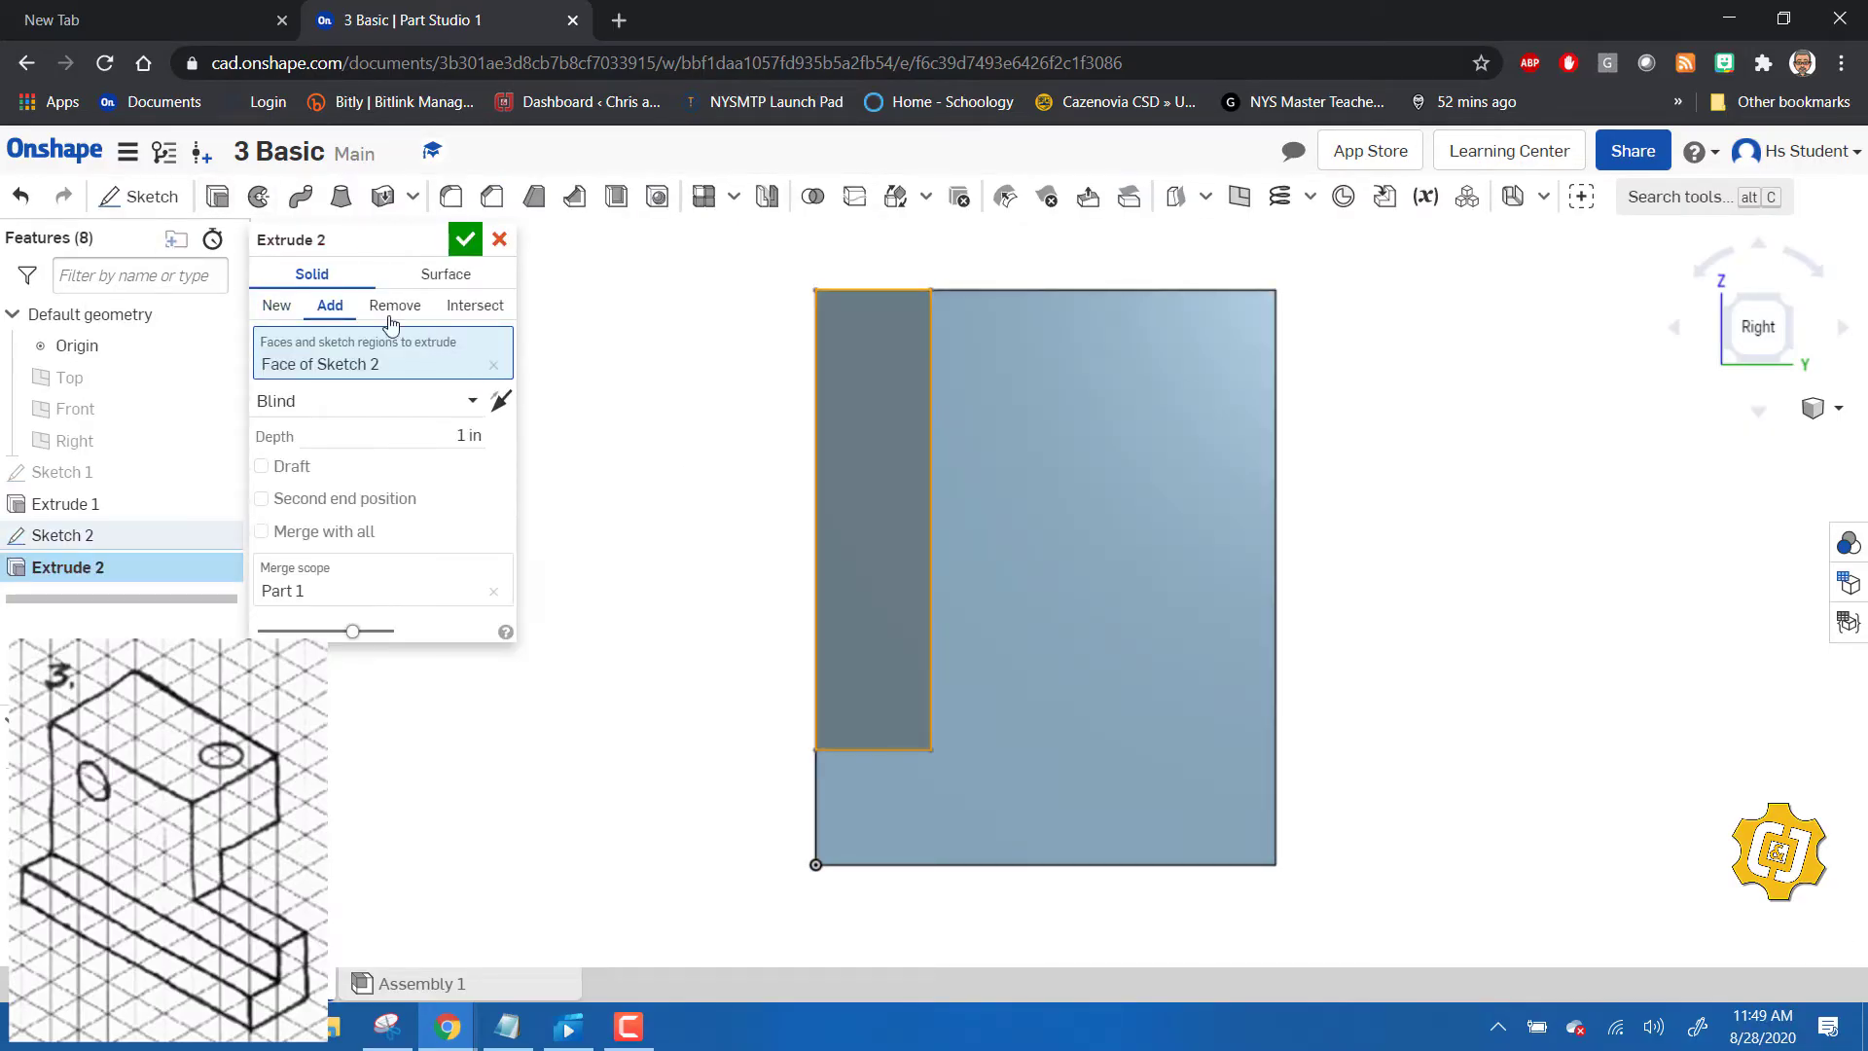
{"action": "left_click", "coordinate": [394, 305]}
{"action": "left_click", "coordinate": [400, 429]}
{"action": "left_click", "coordinate": [389, 401]}
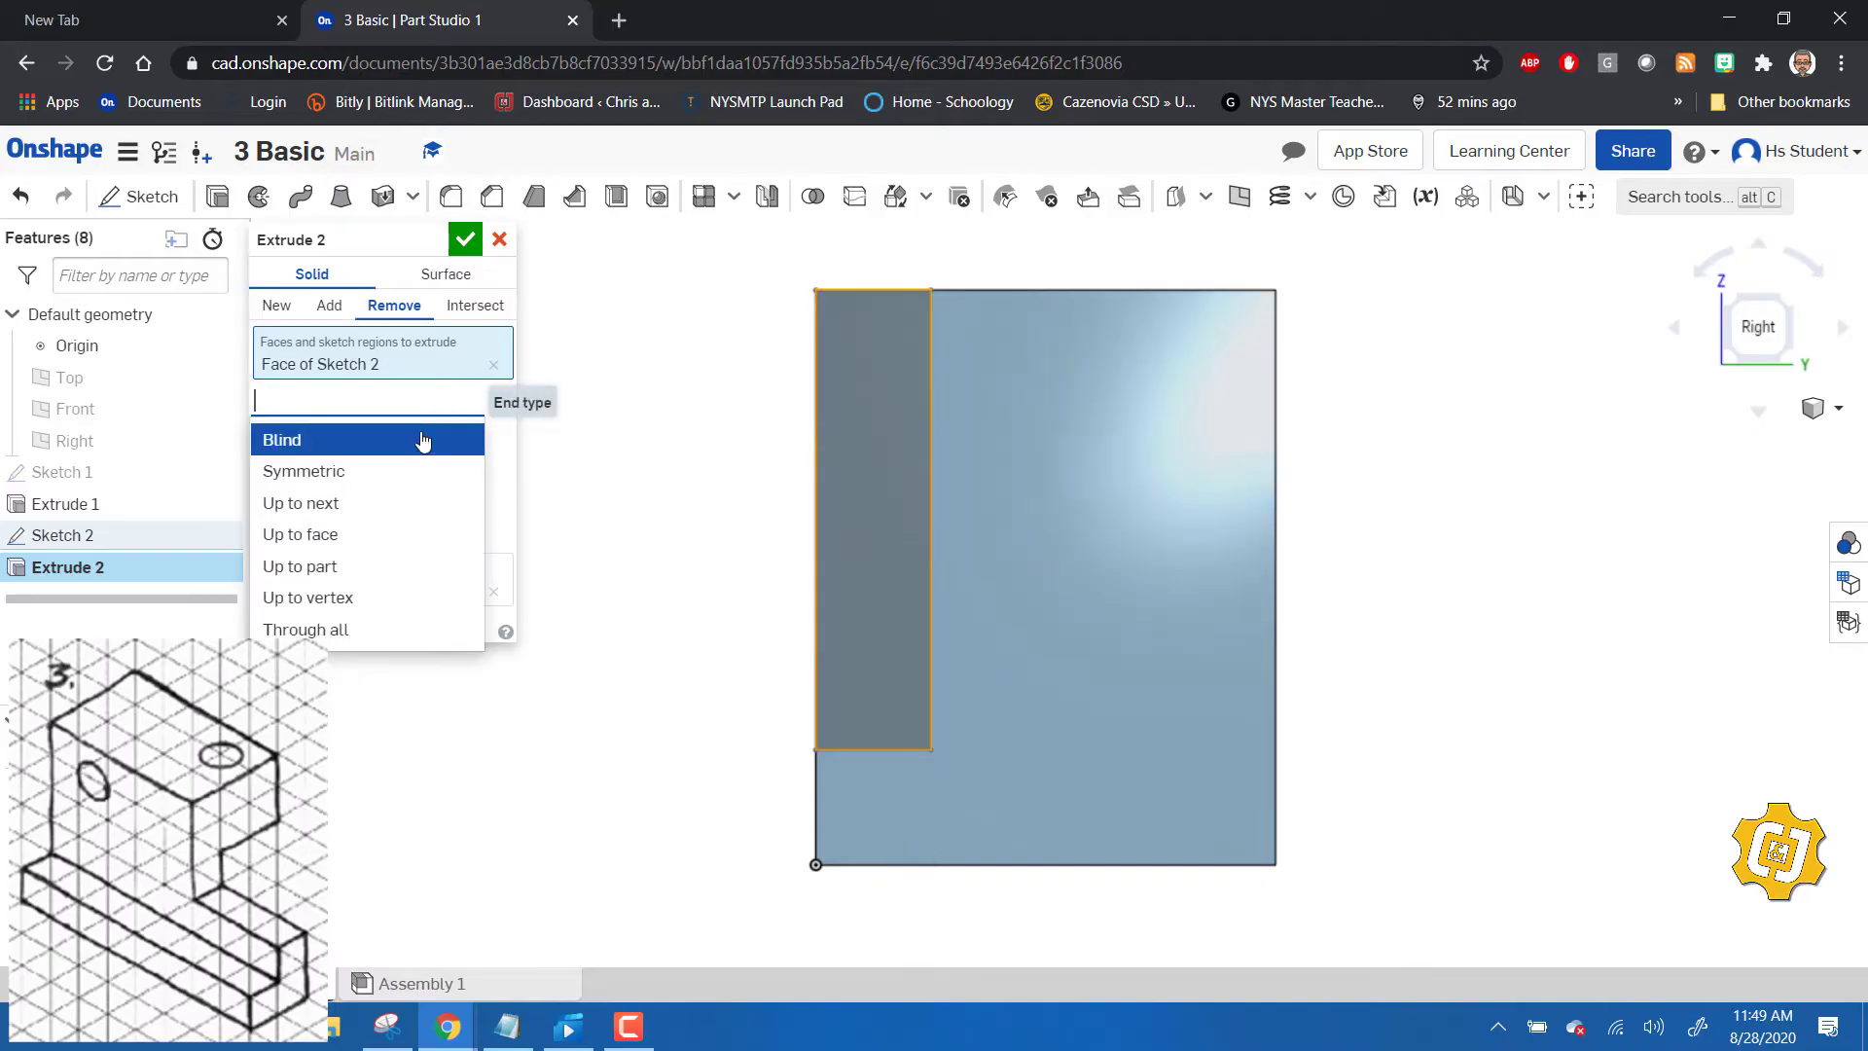
{"action": "left_click", "coordinate": [336, 630]}
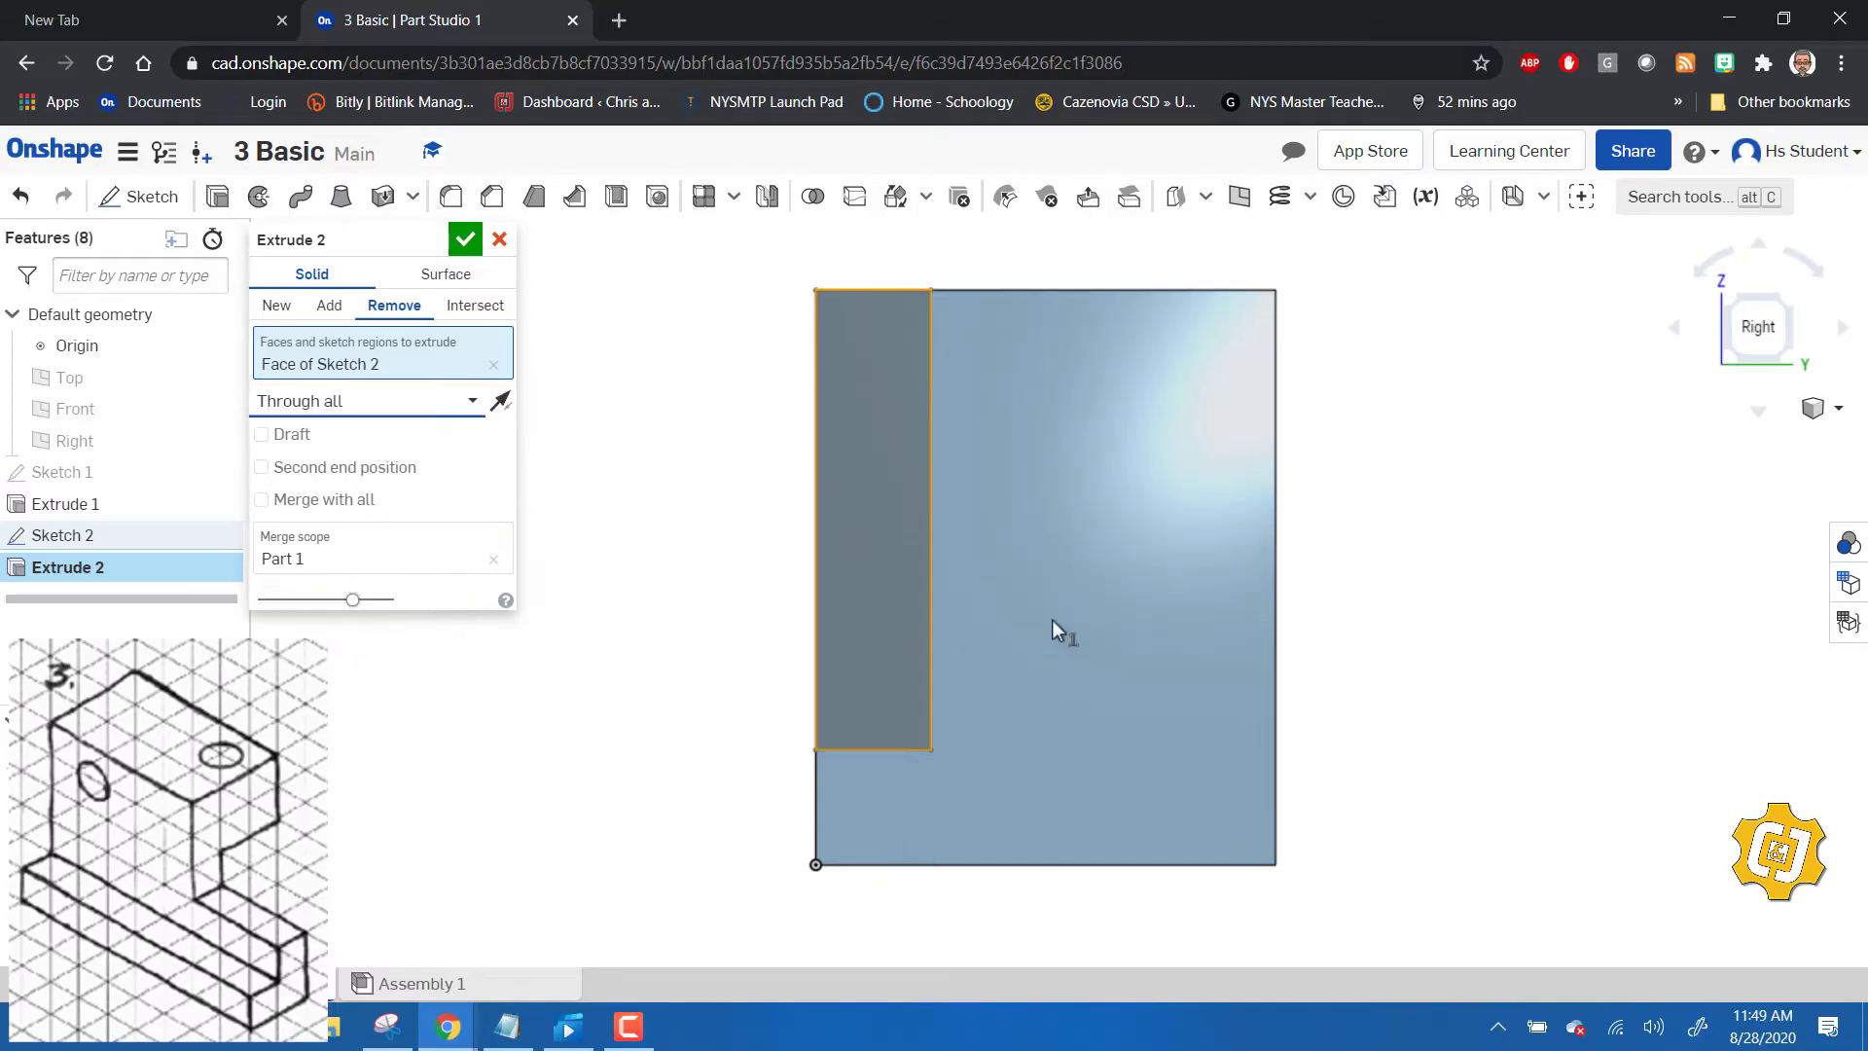
{"action": "left_click", "coordinate": [465, 239]}
- Sketch a rectangle 0.5 in wide and 0.75 in tall on the block's right end face, starting at its lower back corner
{"action": "left_click", "coordinate": [1731, 311]}
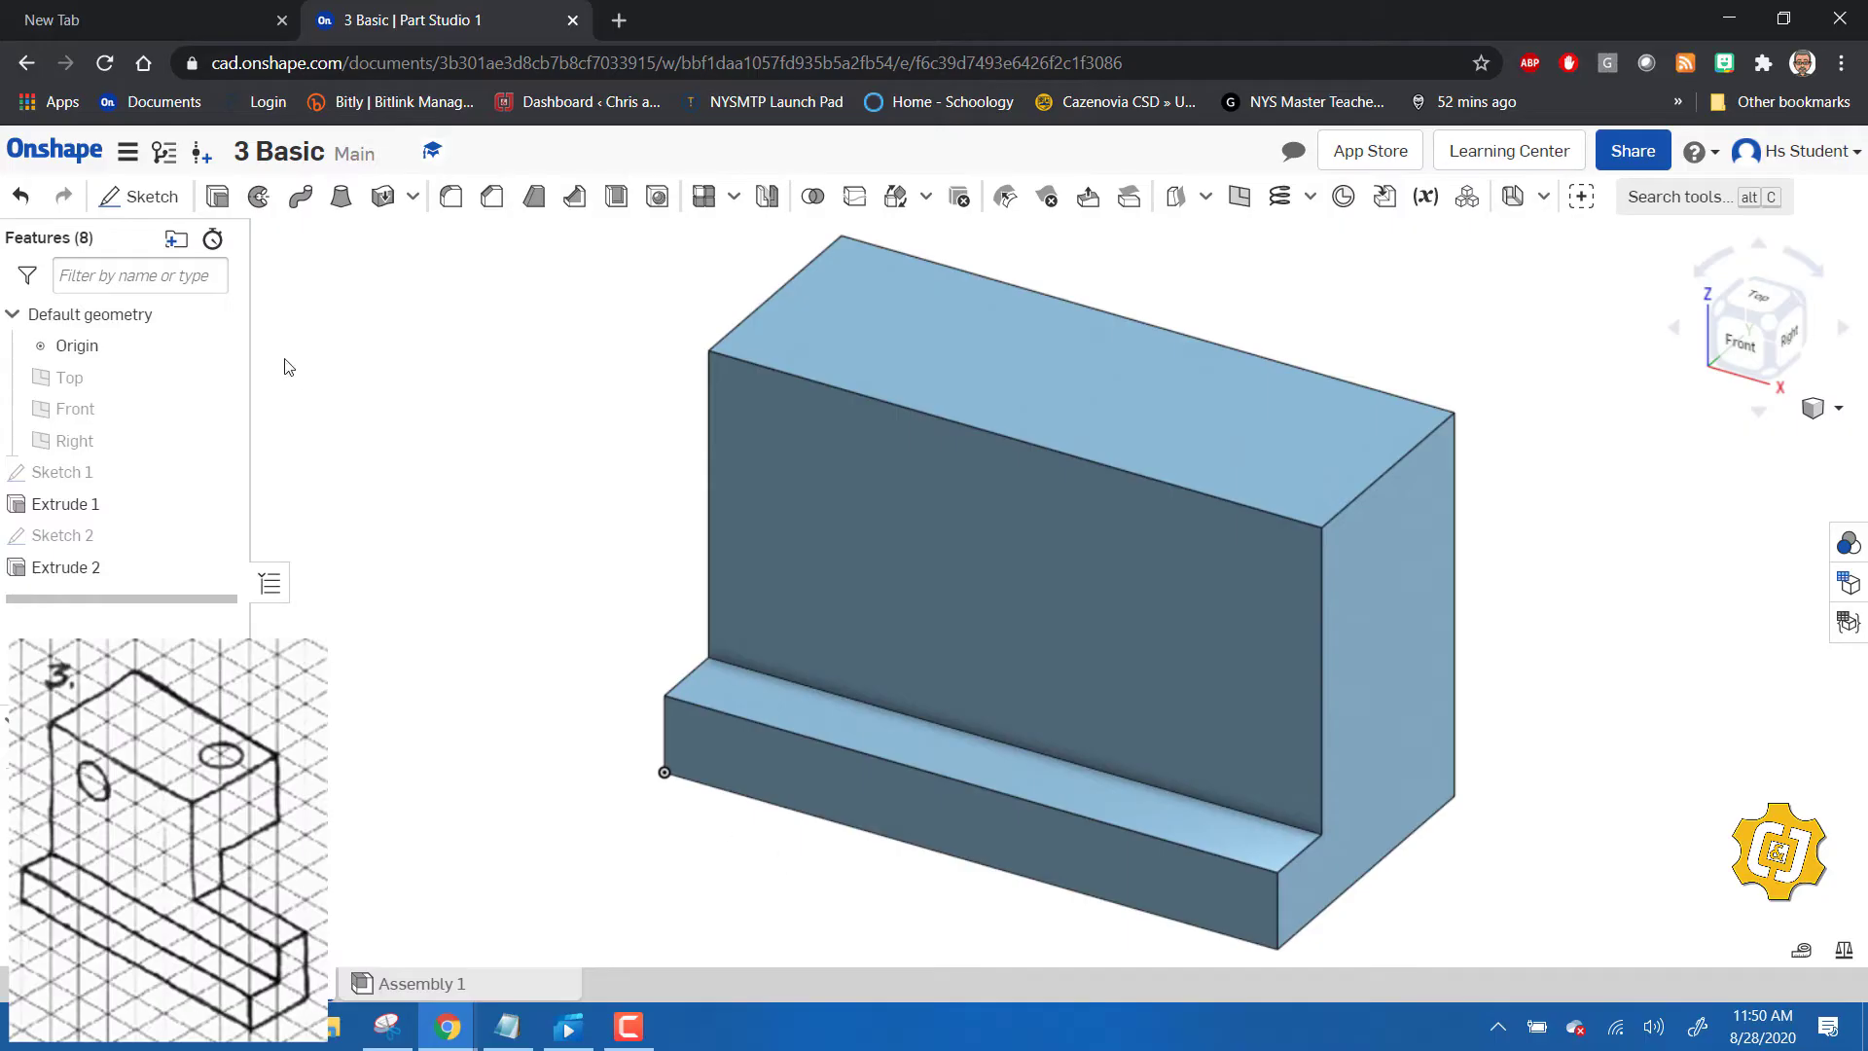
{"action": "left_click", "coordinate": [157, 204]}
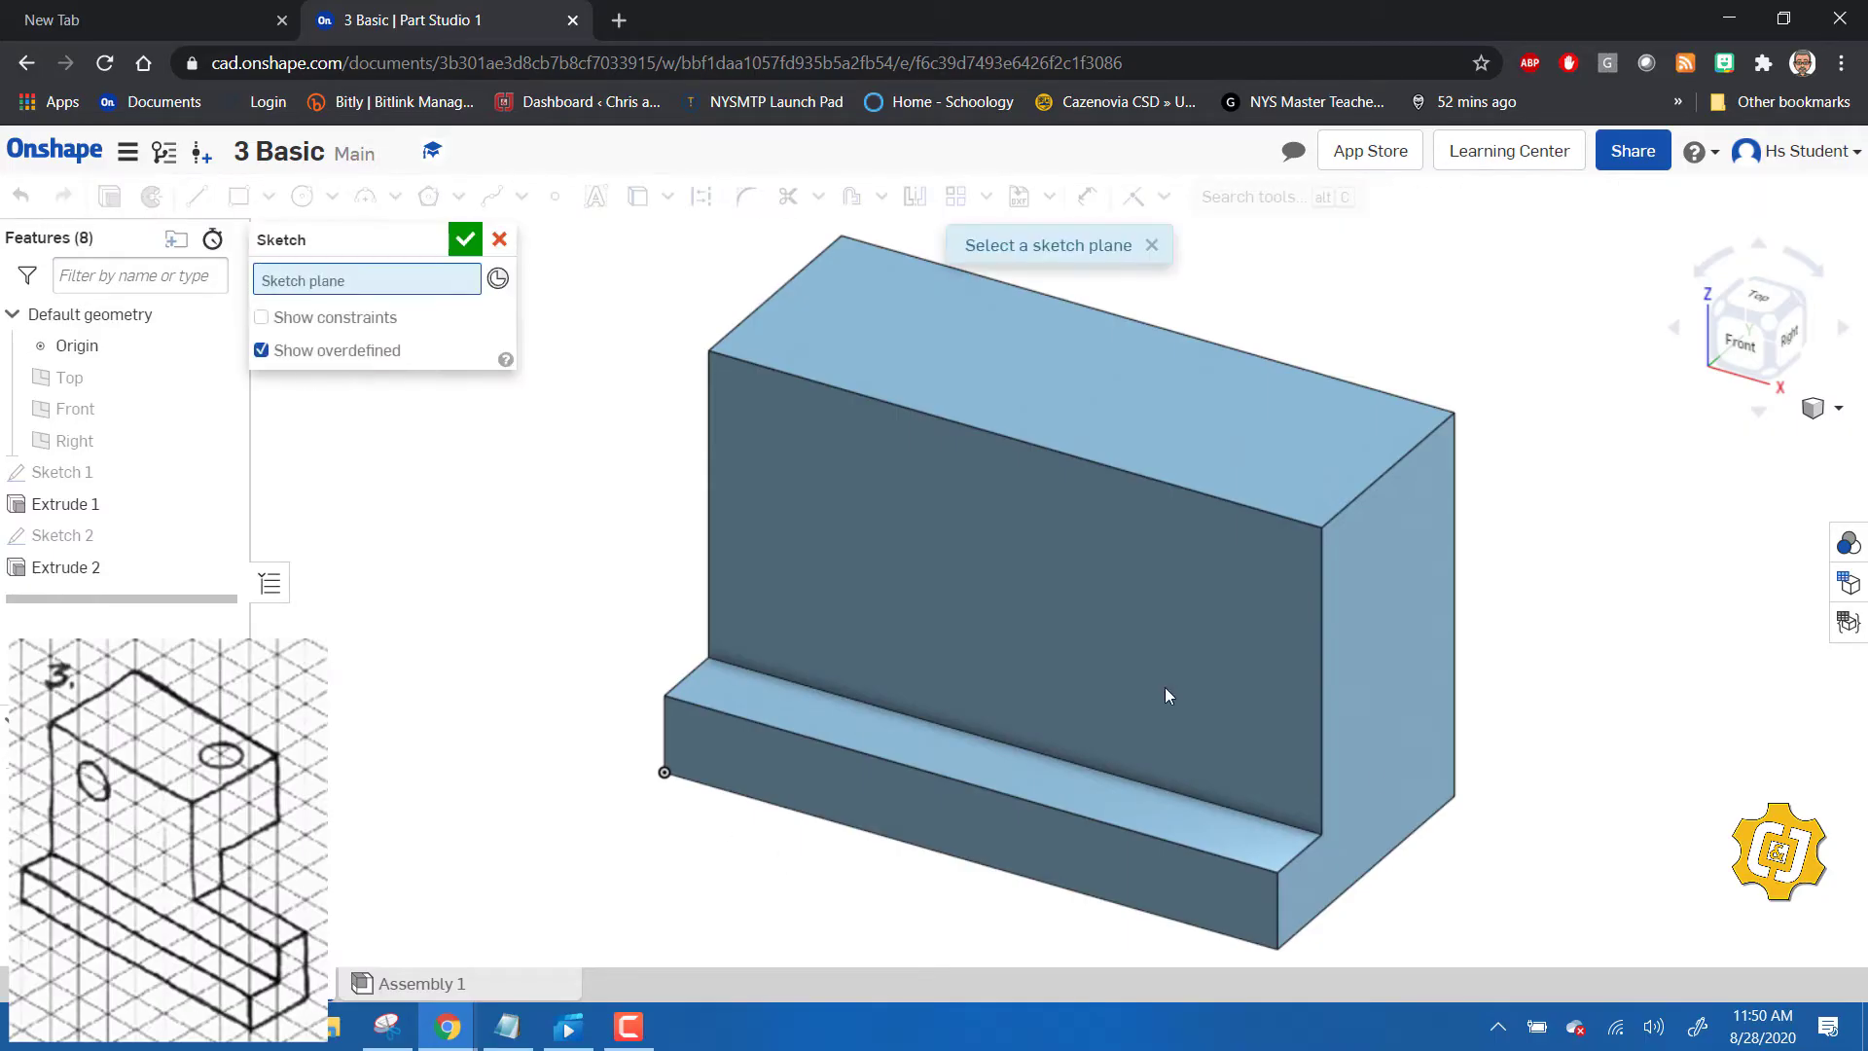
{"action": "left_click", "coordinate": [1421, 731]}
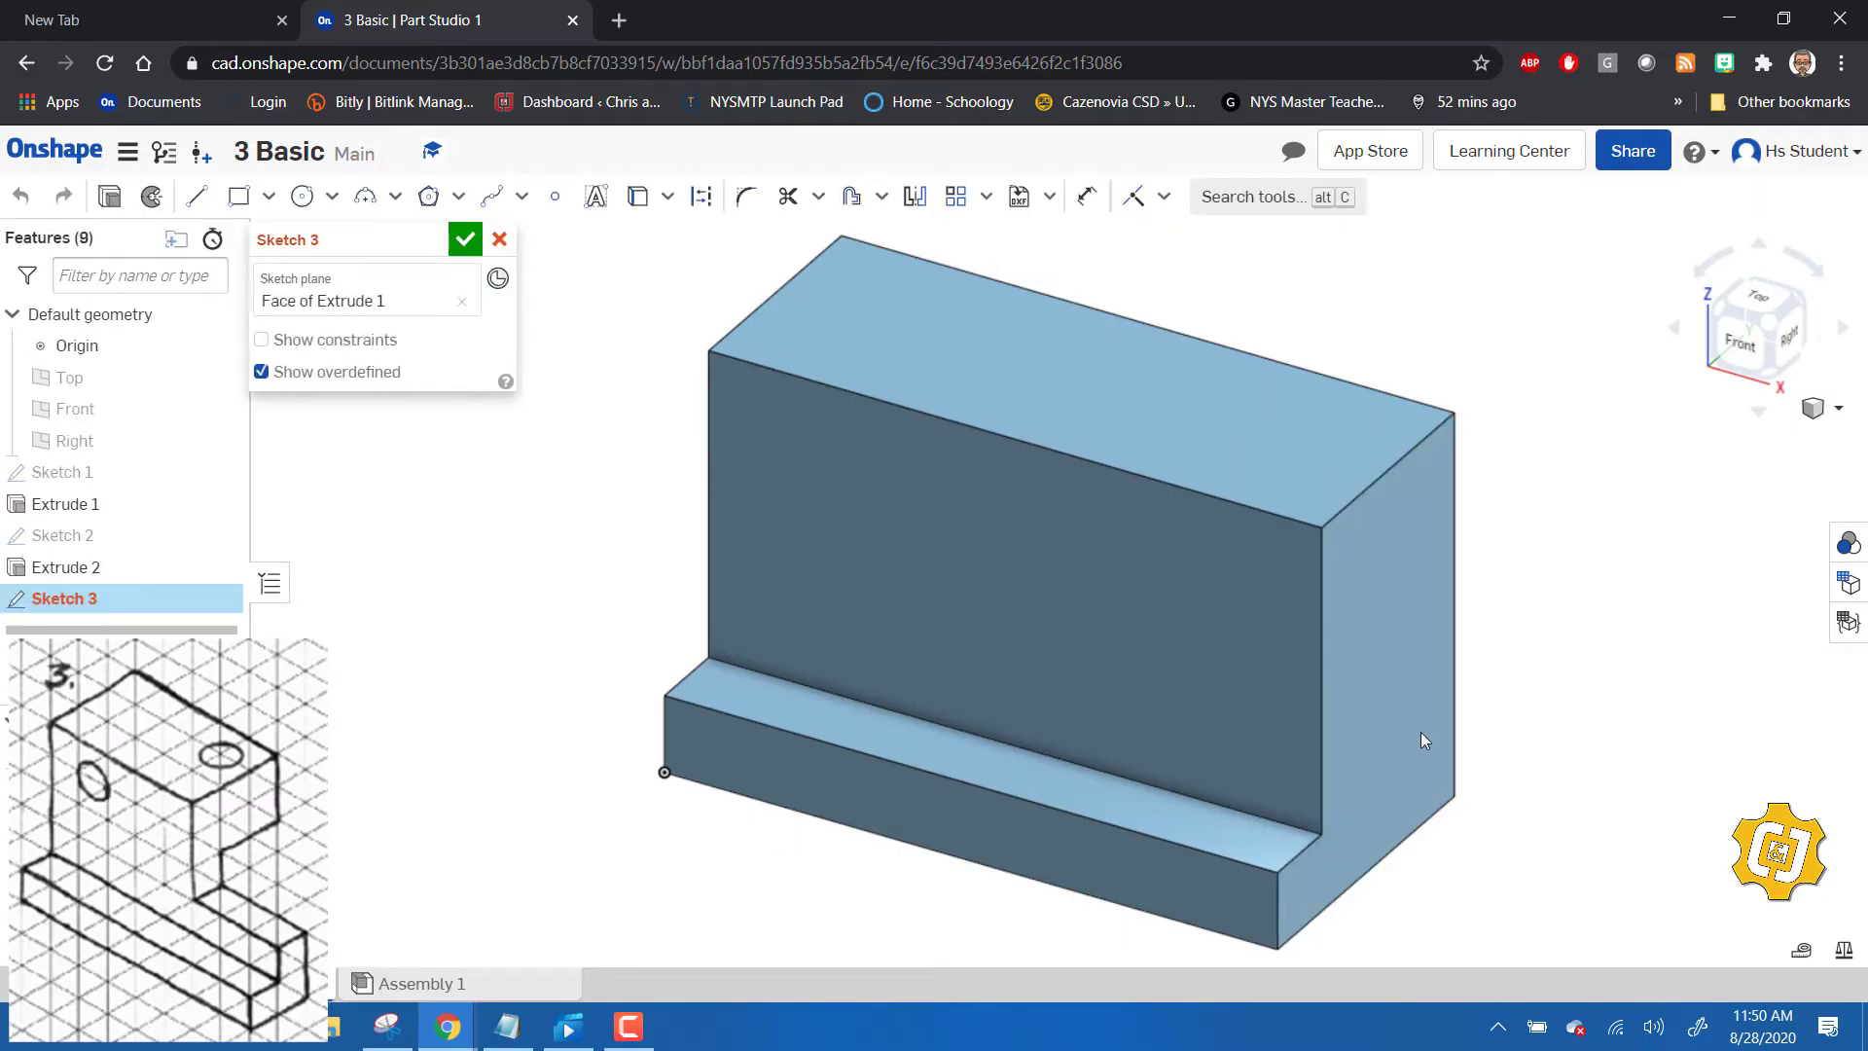
{"action": "left_click", "coordinate": [238, 196]}
{"action": "left_click", "coordinate": [1454, 798]}
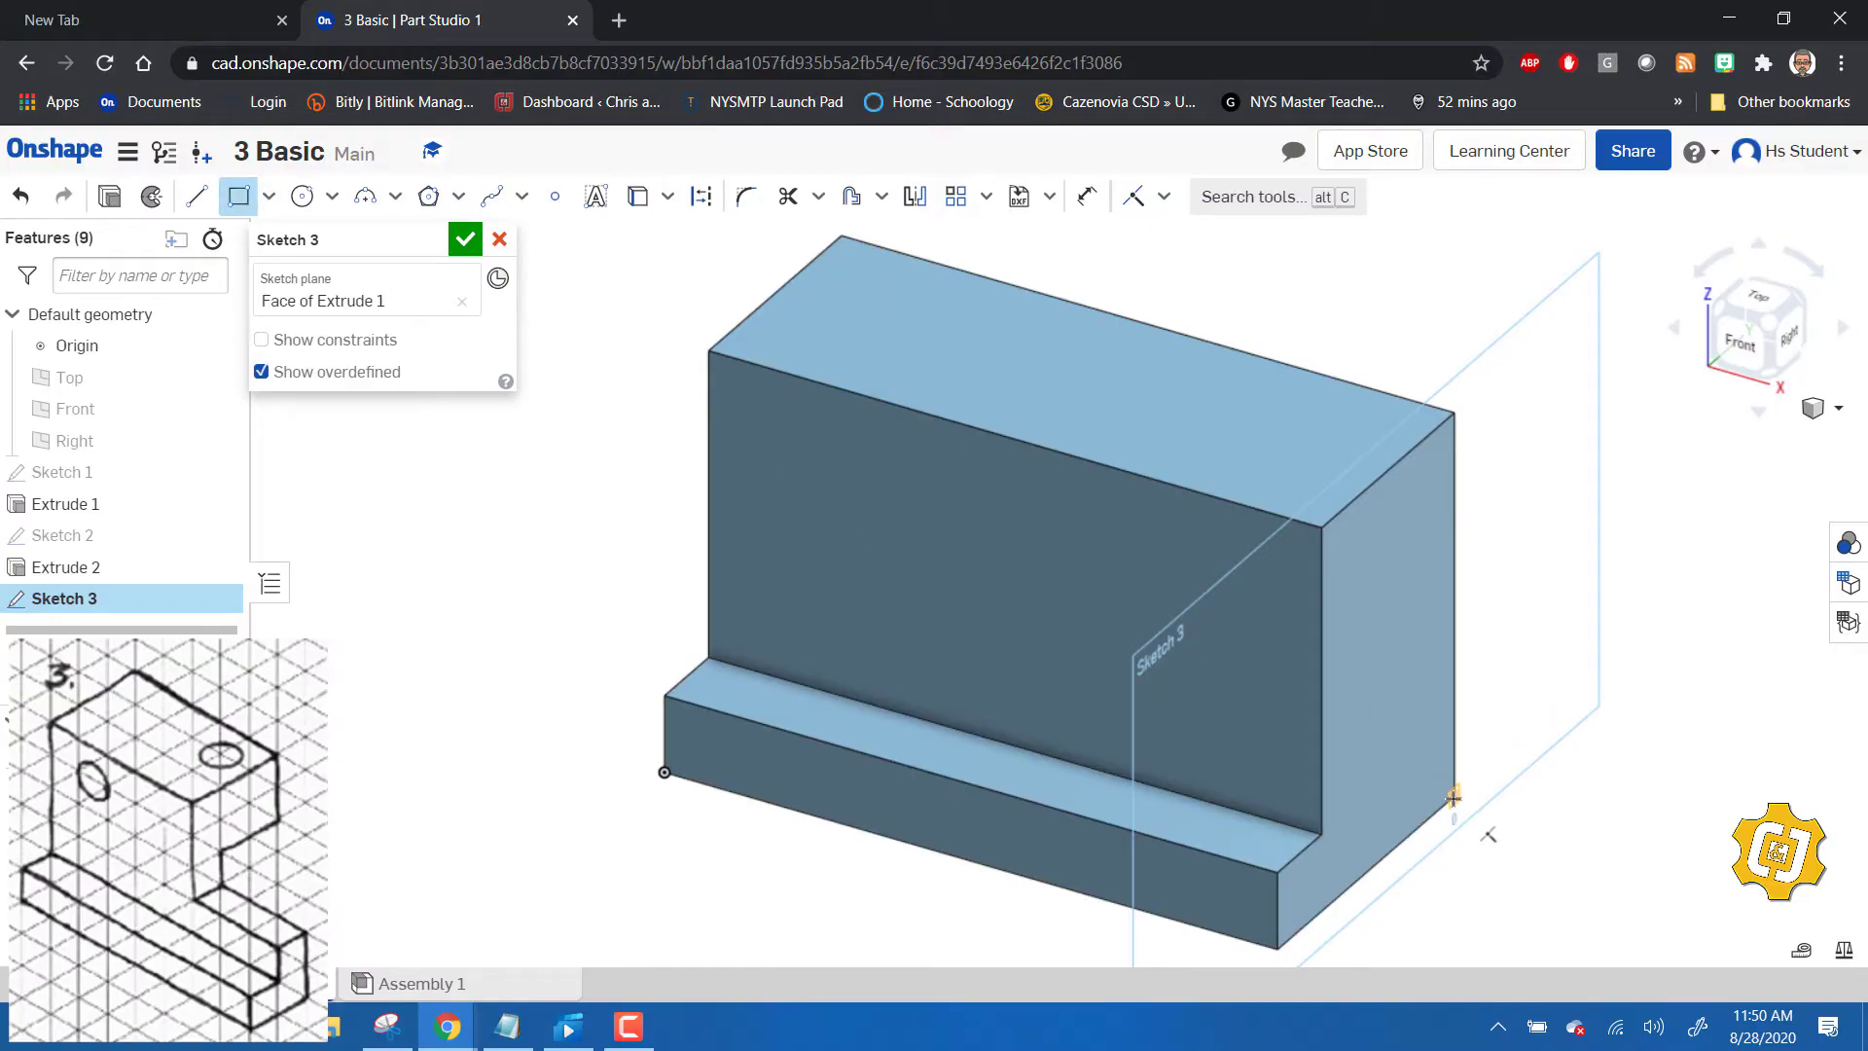
{"action": "left_click", "coordinate": [1372, 619]}
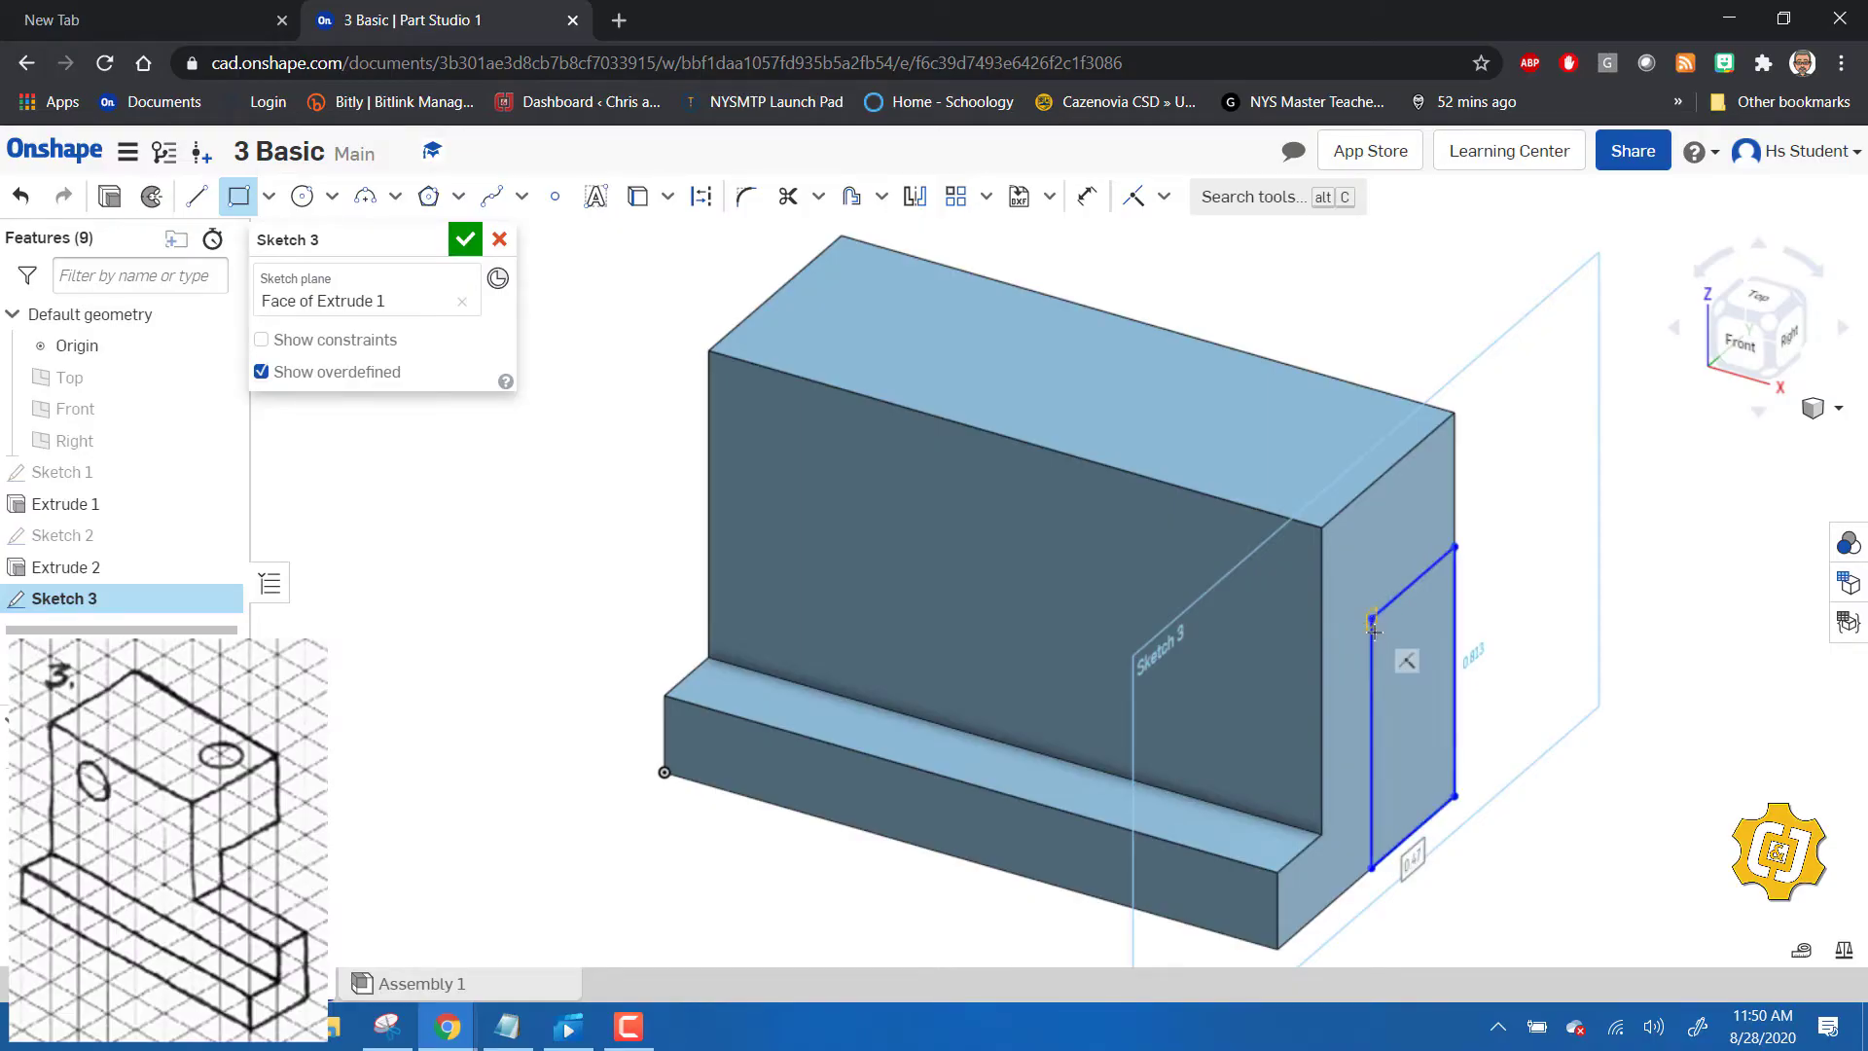
{"action": "left_click", "coordinate": [1403, 843]}
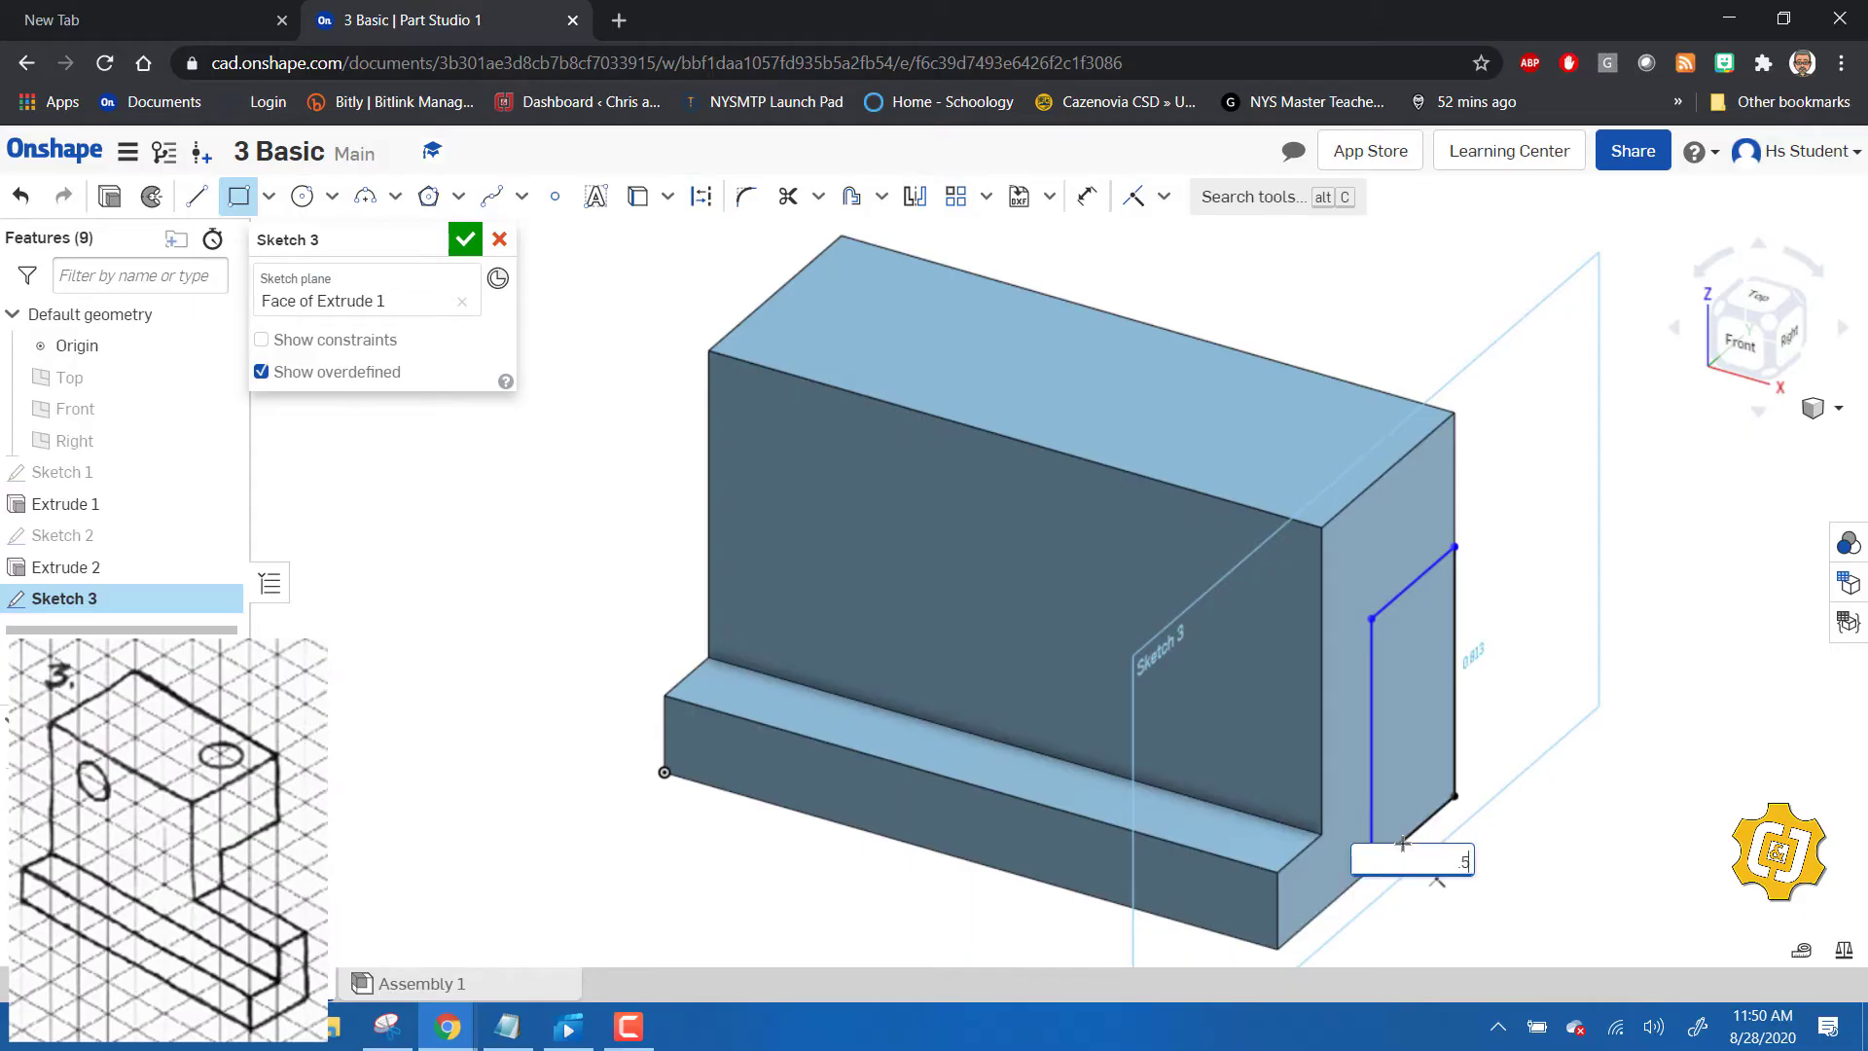
{"action": "key", "text": "Return"}
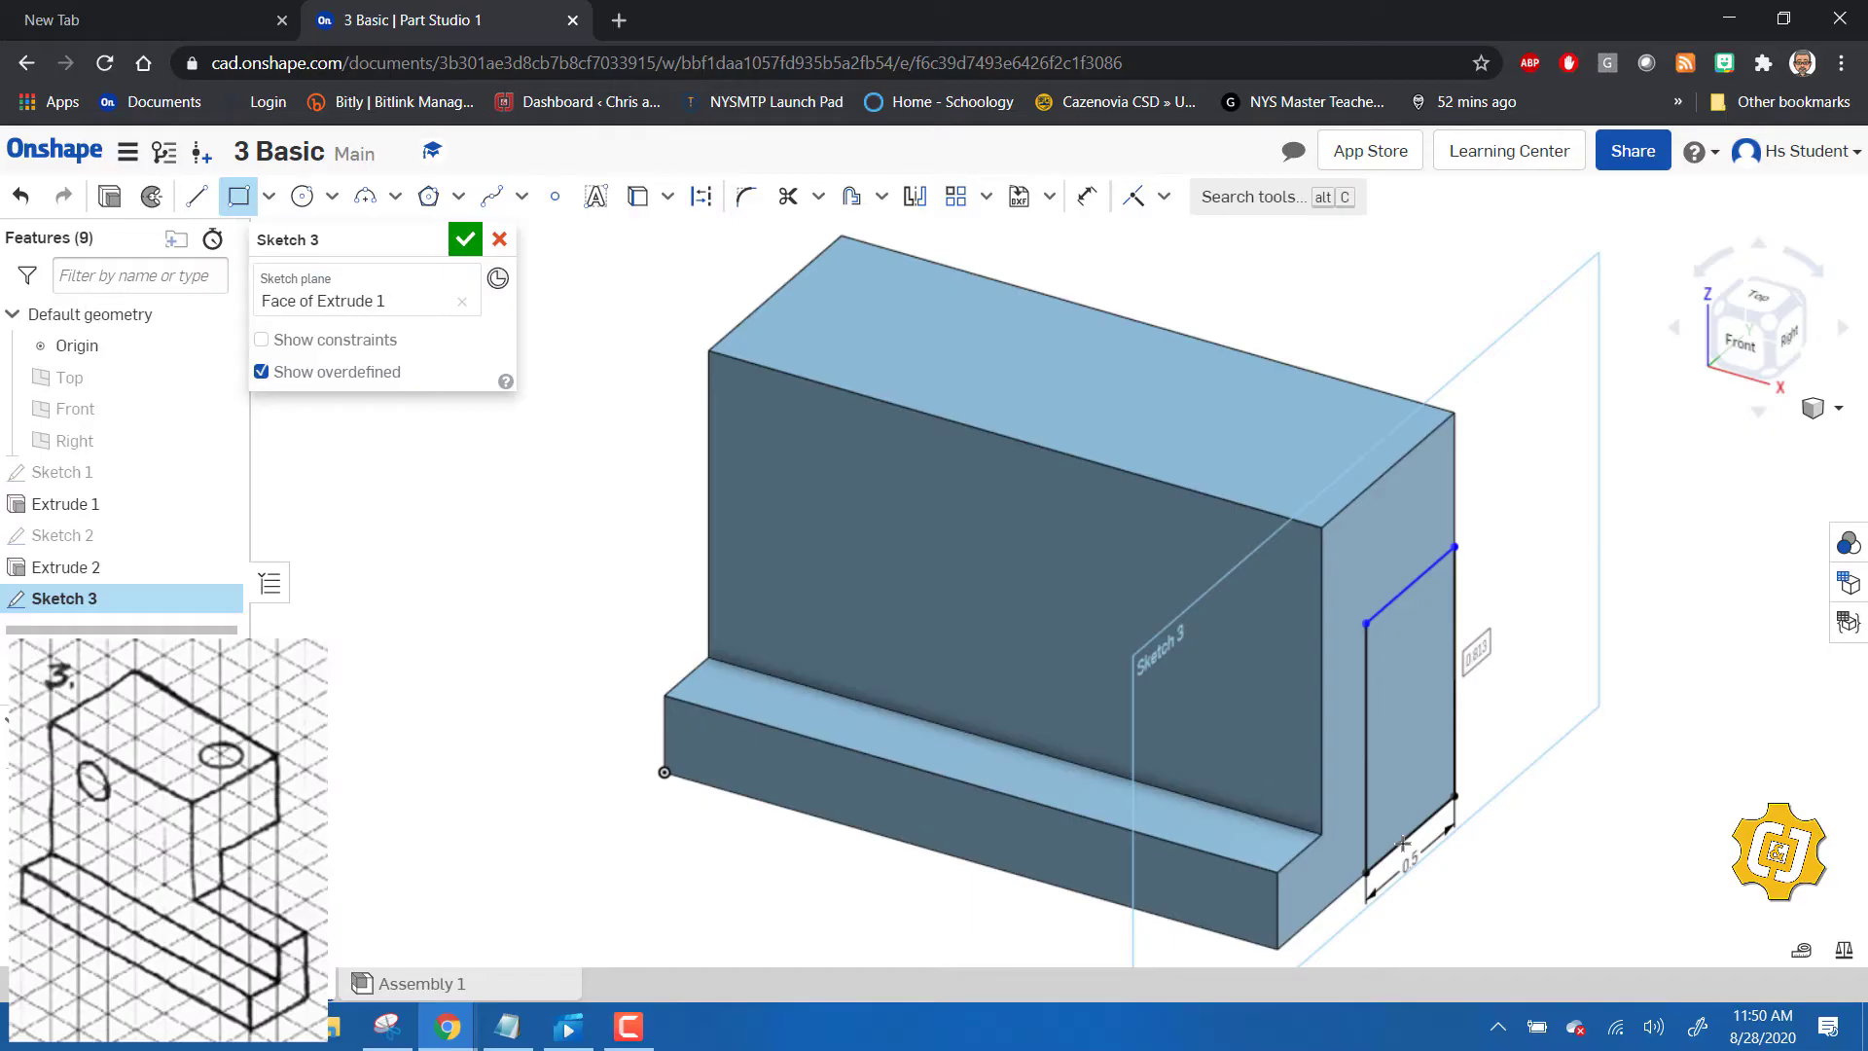
{"action": "left_click", "coordinate": [1403, 843]}
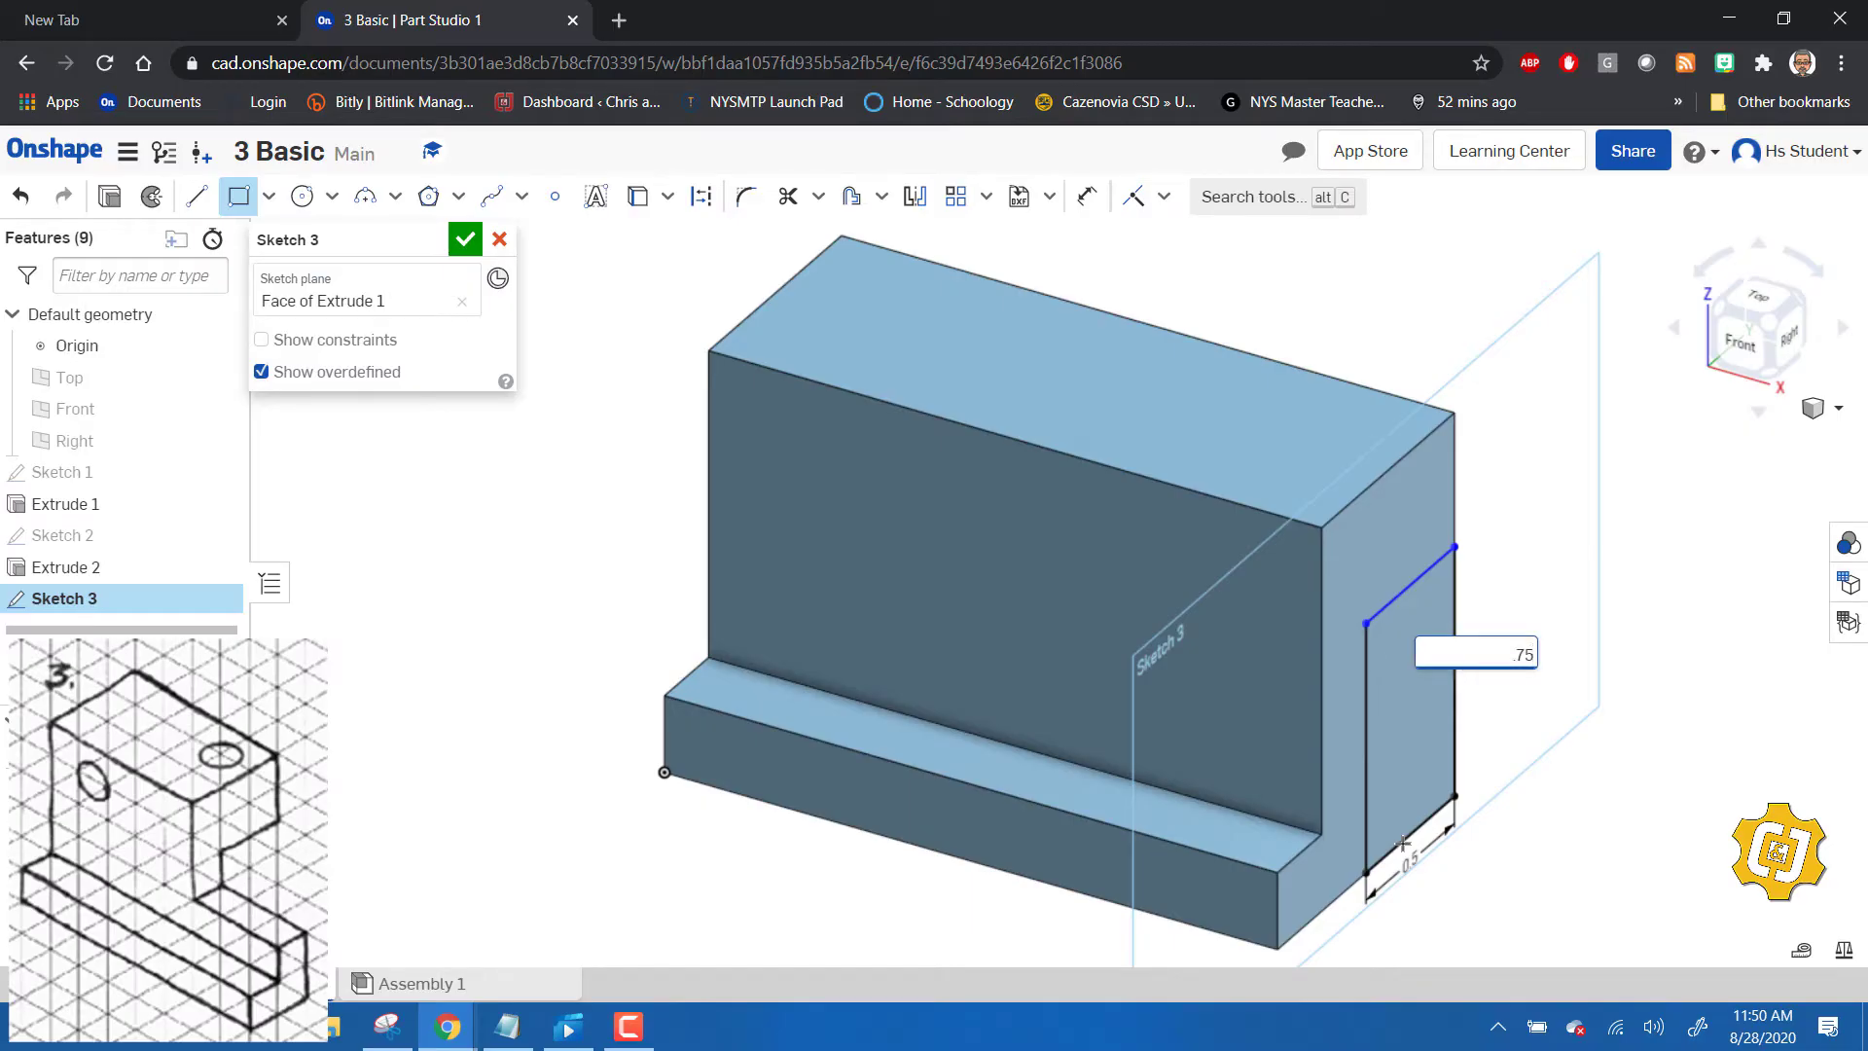
{"action": "key", "text": "Return"}
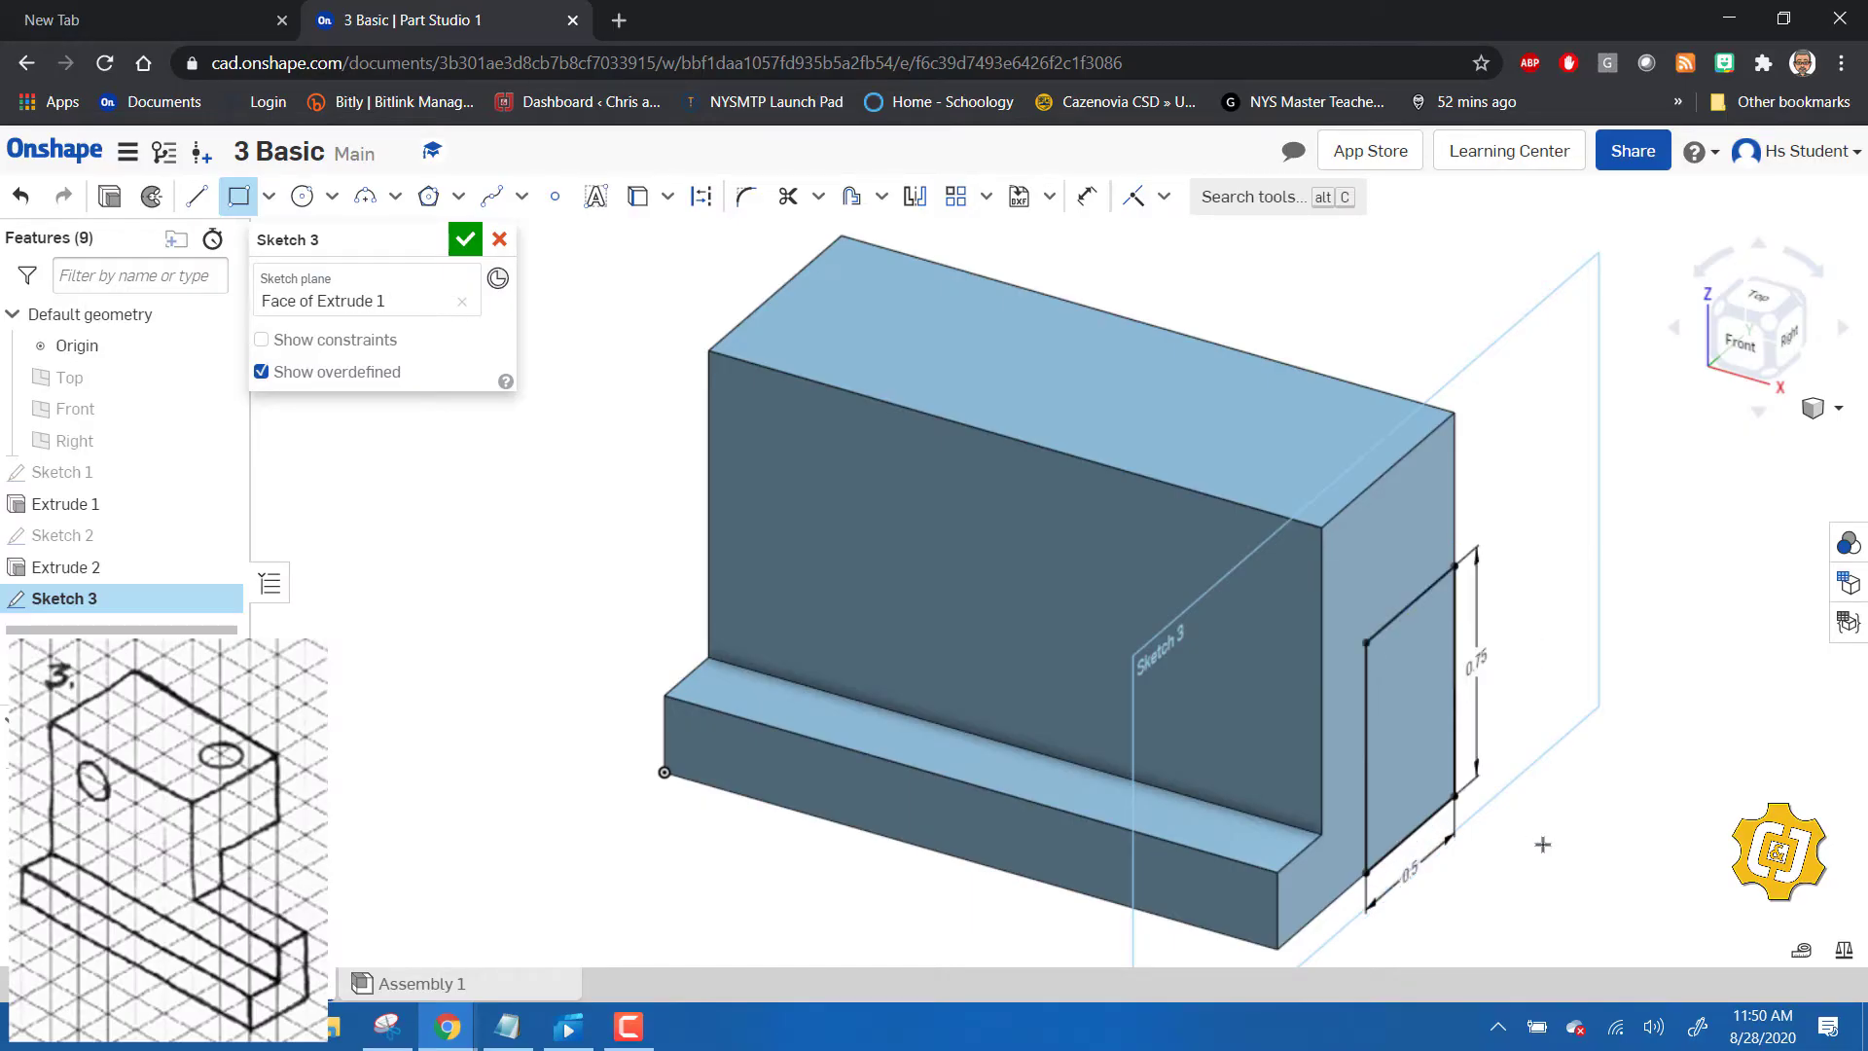
{"action": "left_click", "coordinate": [465, 240]}
- Cut the 0.5 by 0.75 in rectangle through the whole block with a Remove extrude set to Through all
{"action": "left_click", "coordinate": [218, 198]}
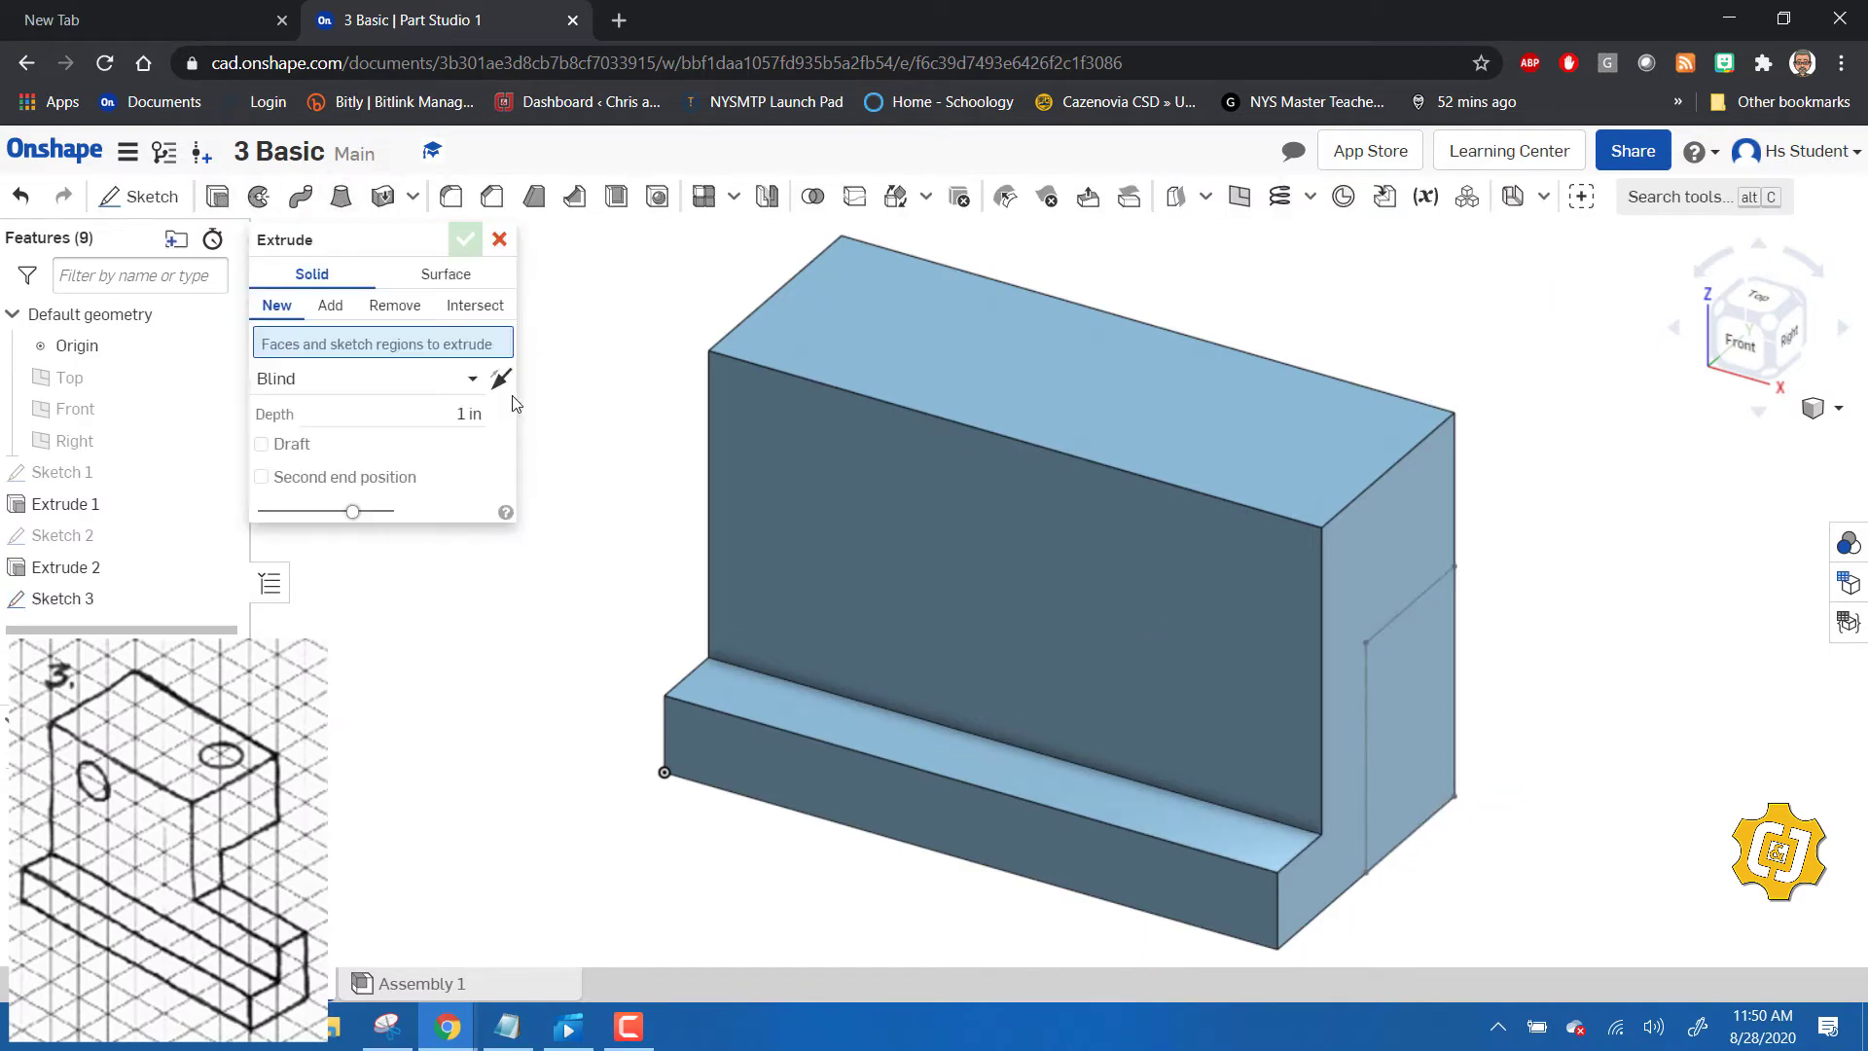
{"action": "left_click", "coordinate": [1421, 718]}
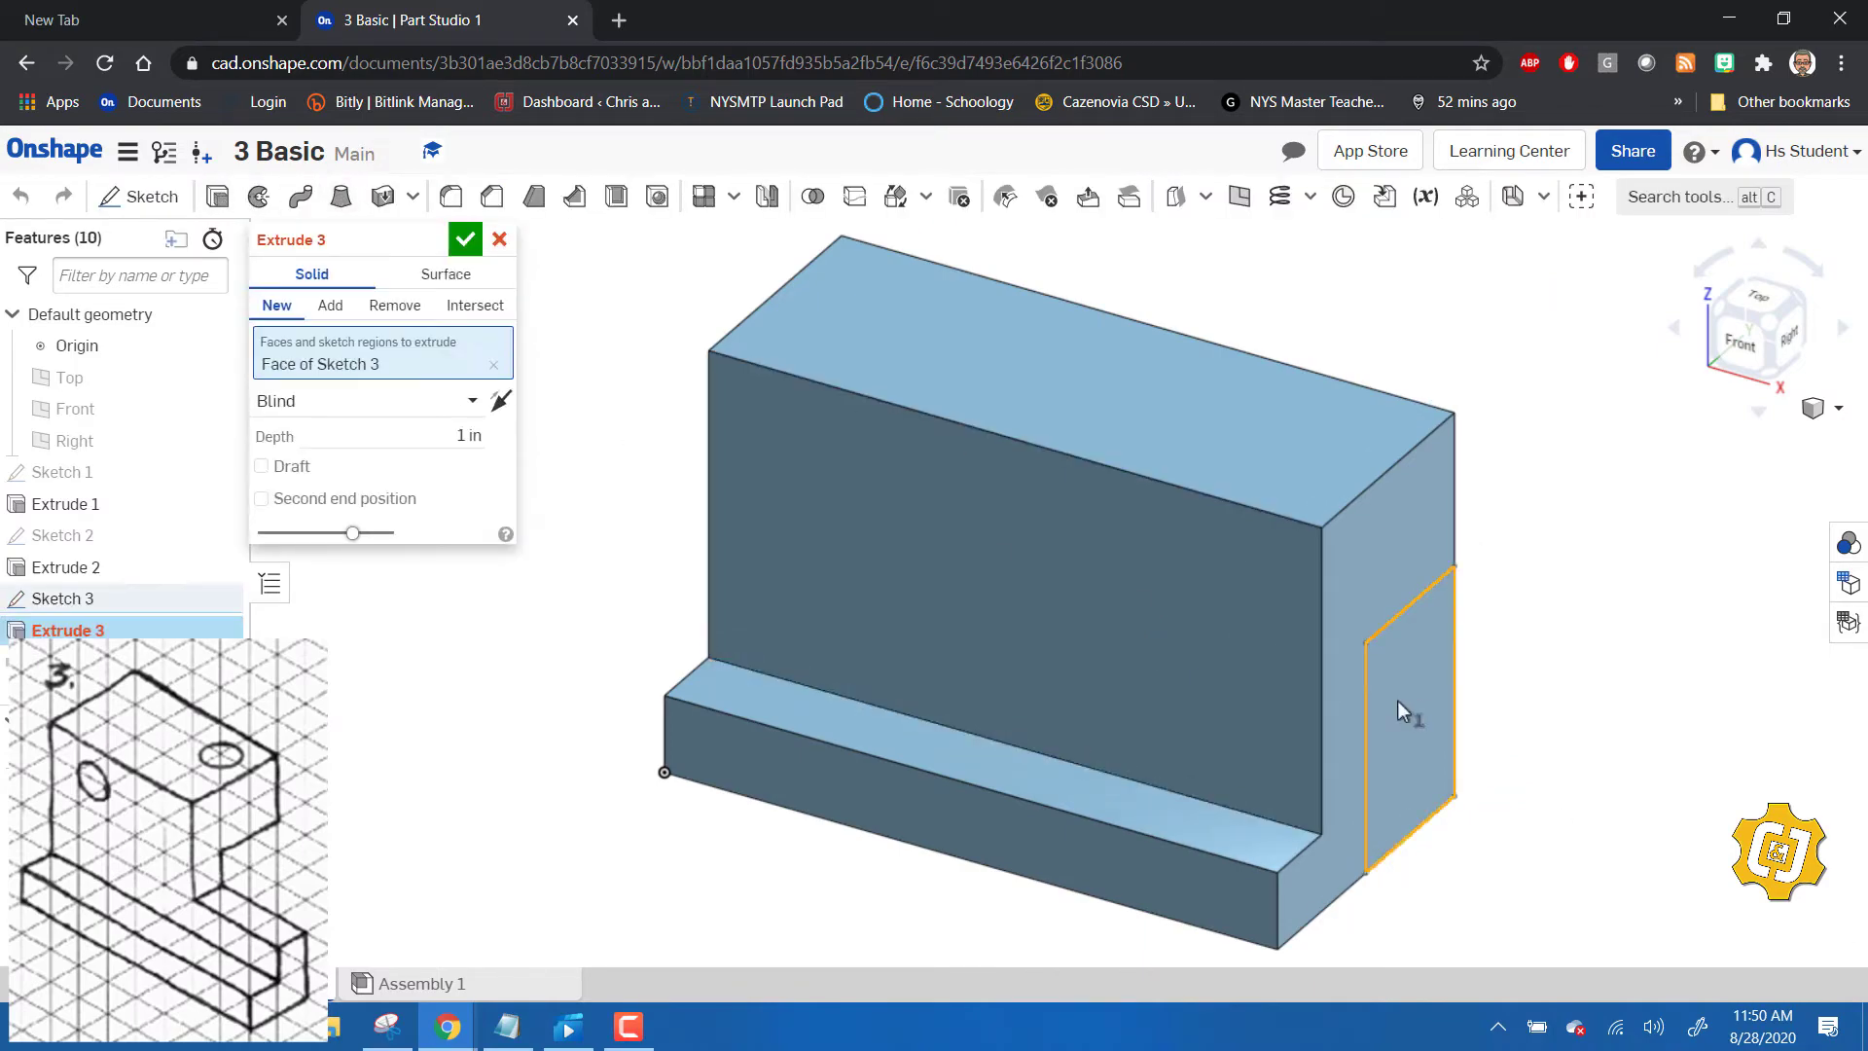
{"action": "left_click", "coordinate": [394, 306]}
{"action": "left_click", "coordinate": [461, 408]}
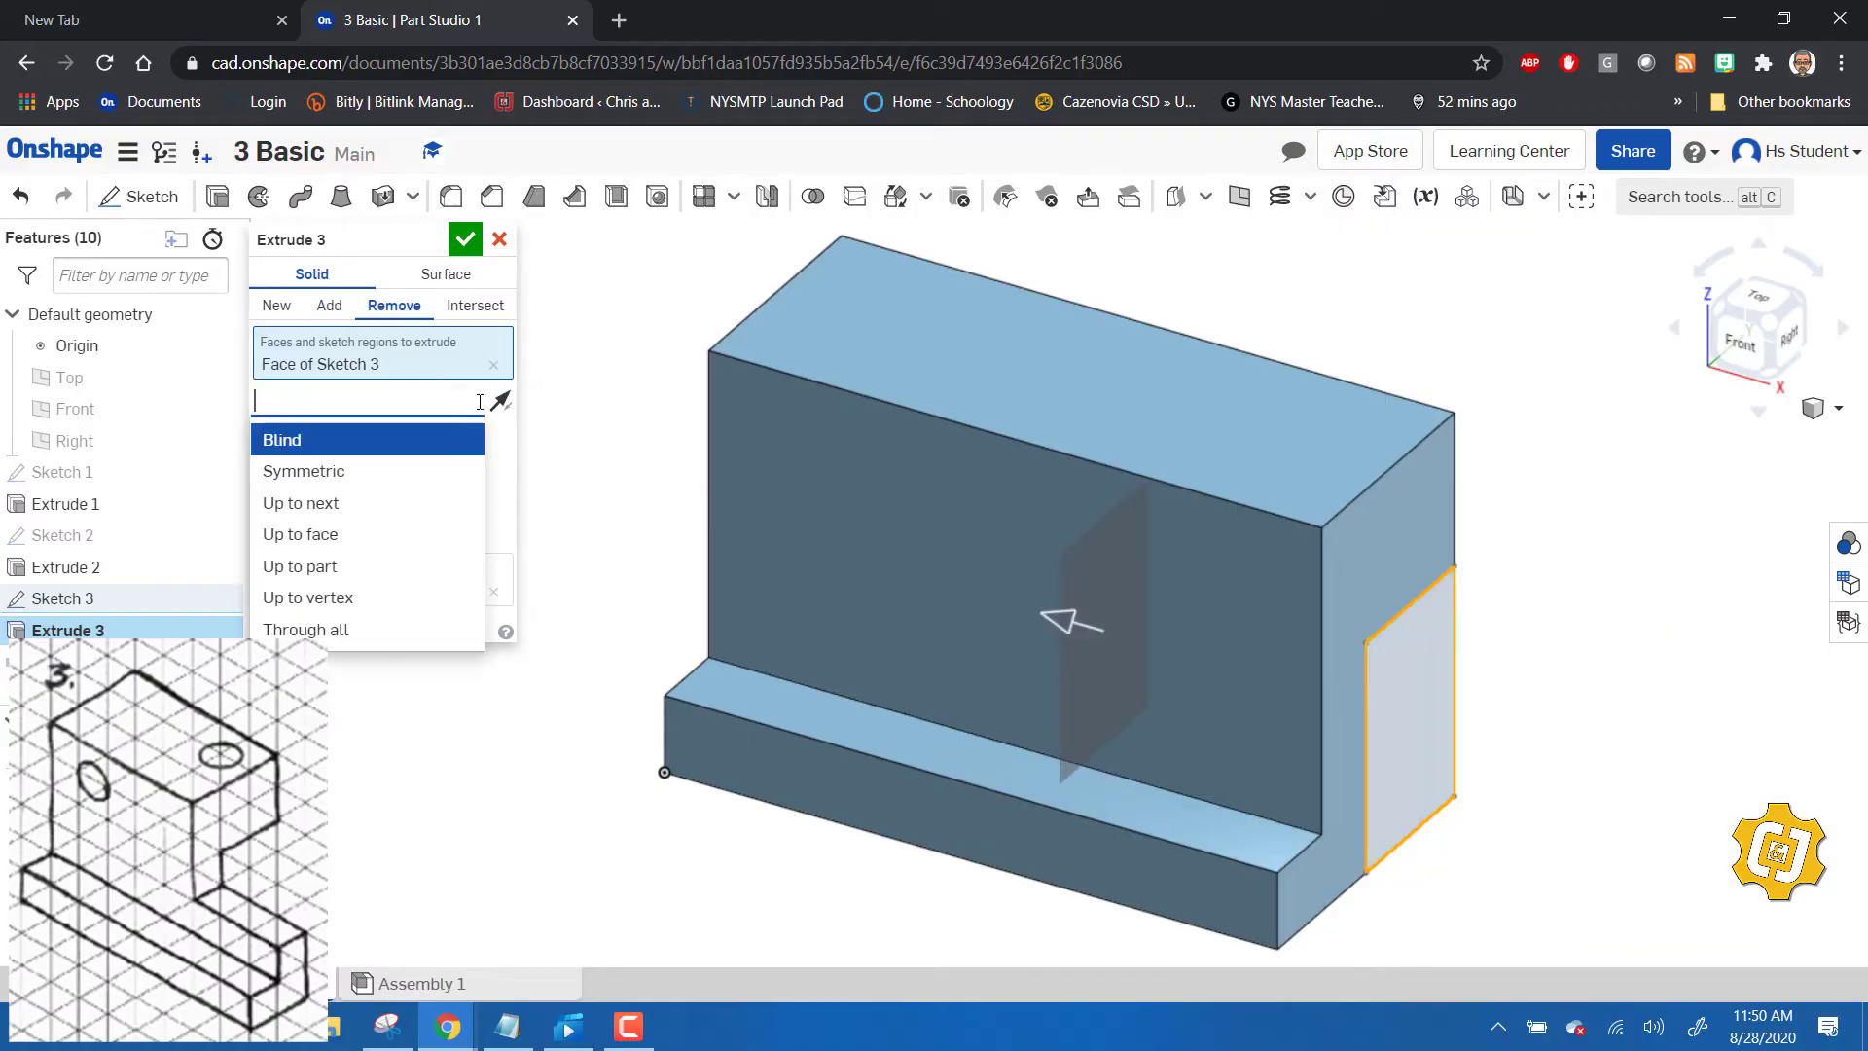
{"action": "left_click", "coordinate": [375, 629]}
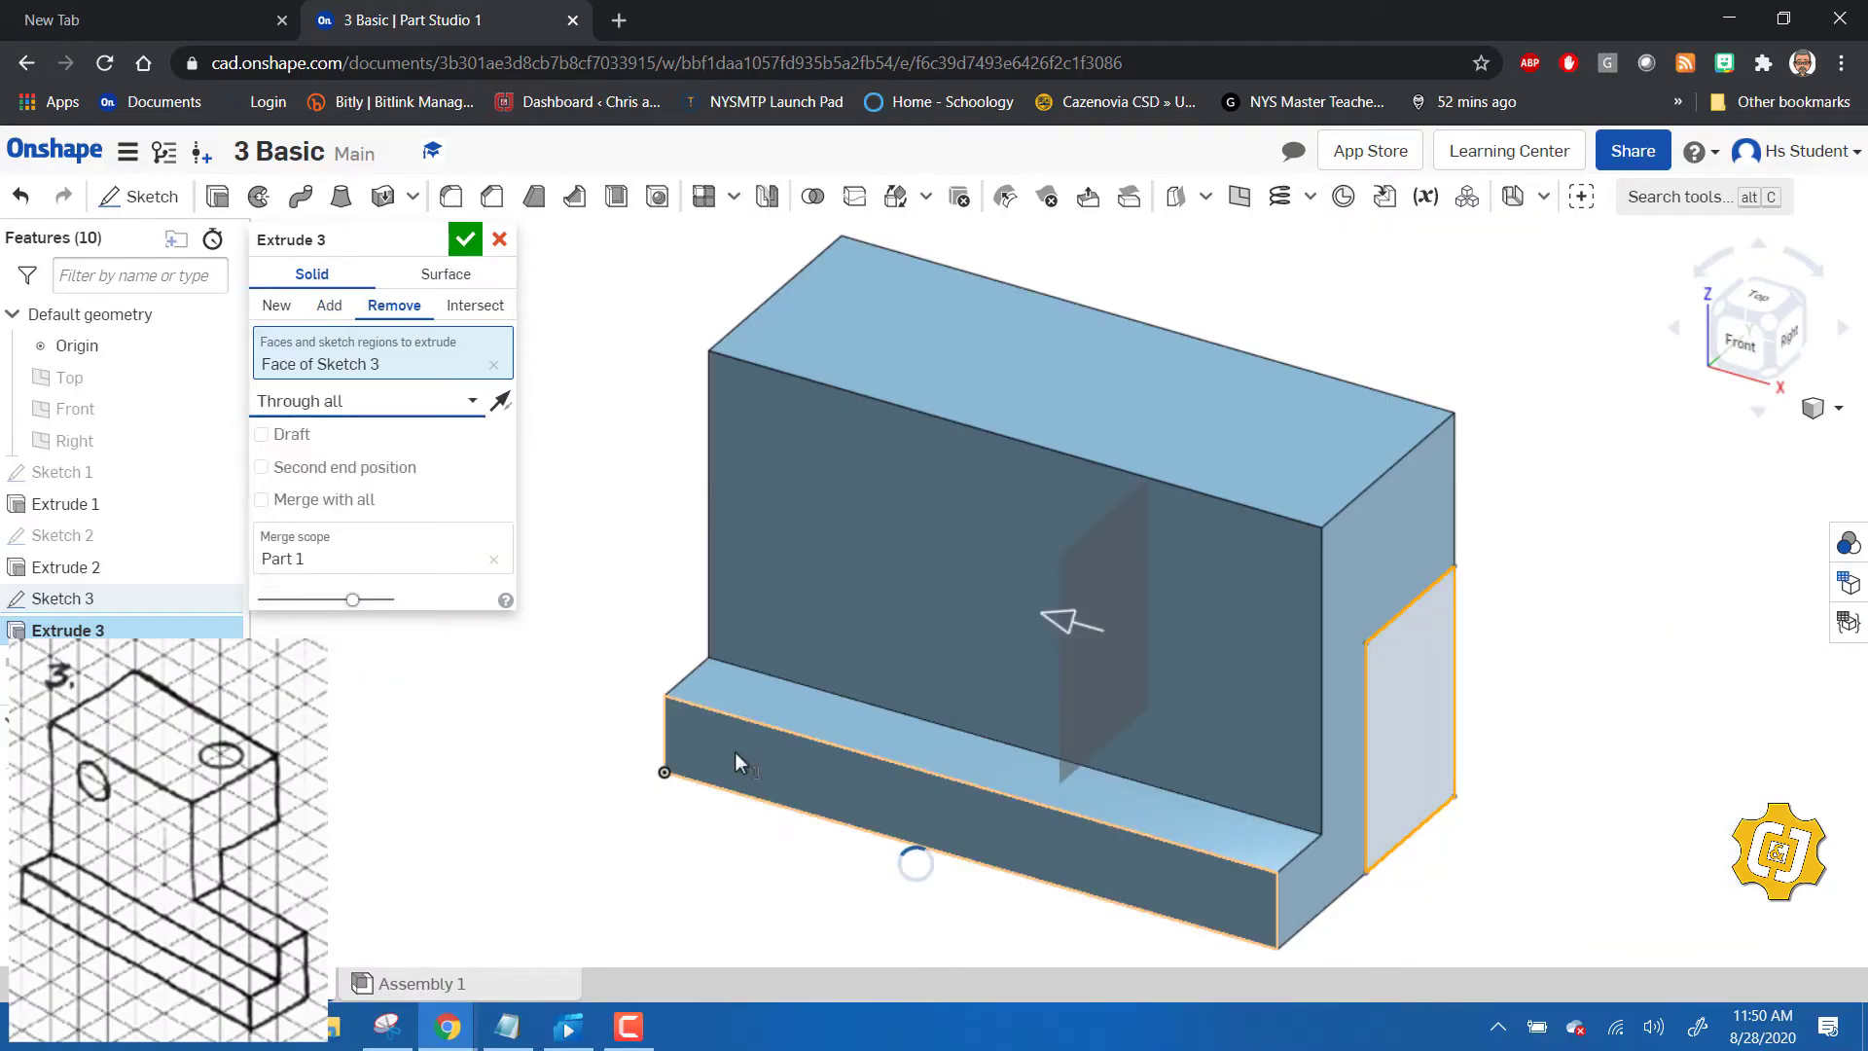
{"action": "left_click", "coordinate": [466, 240]}
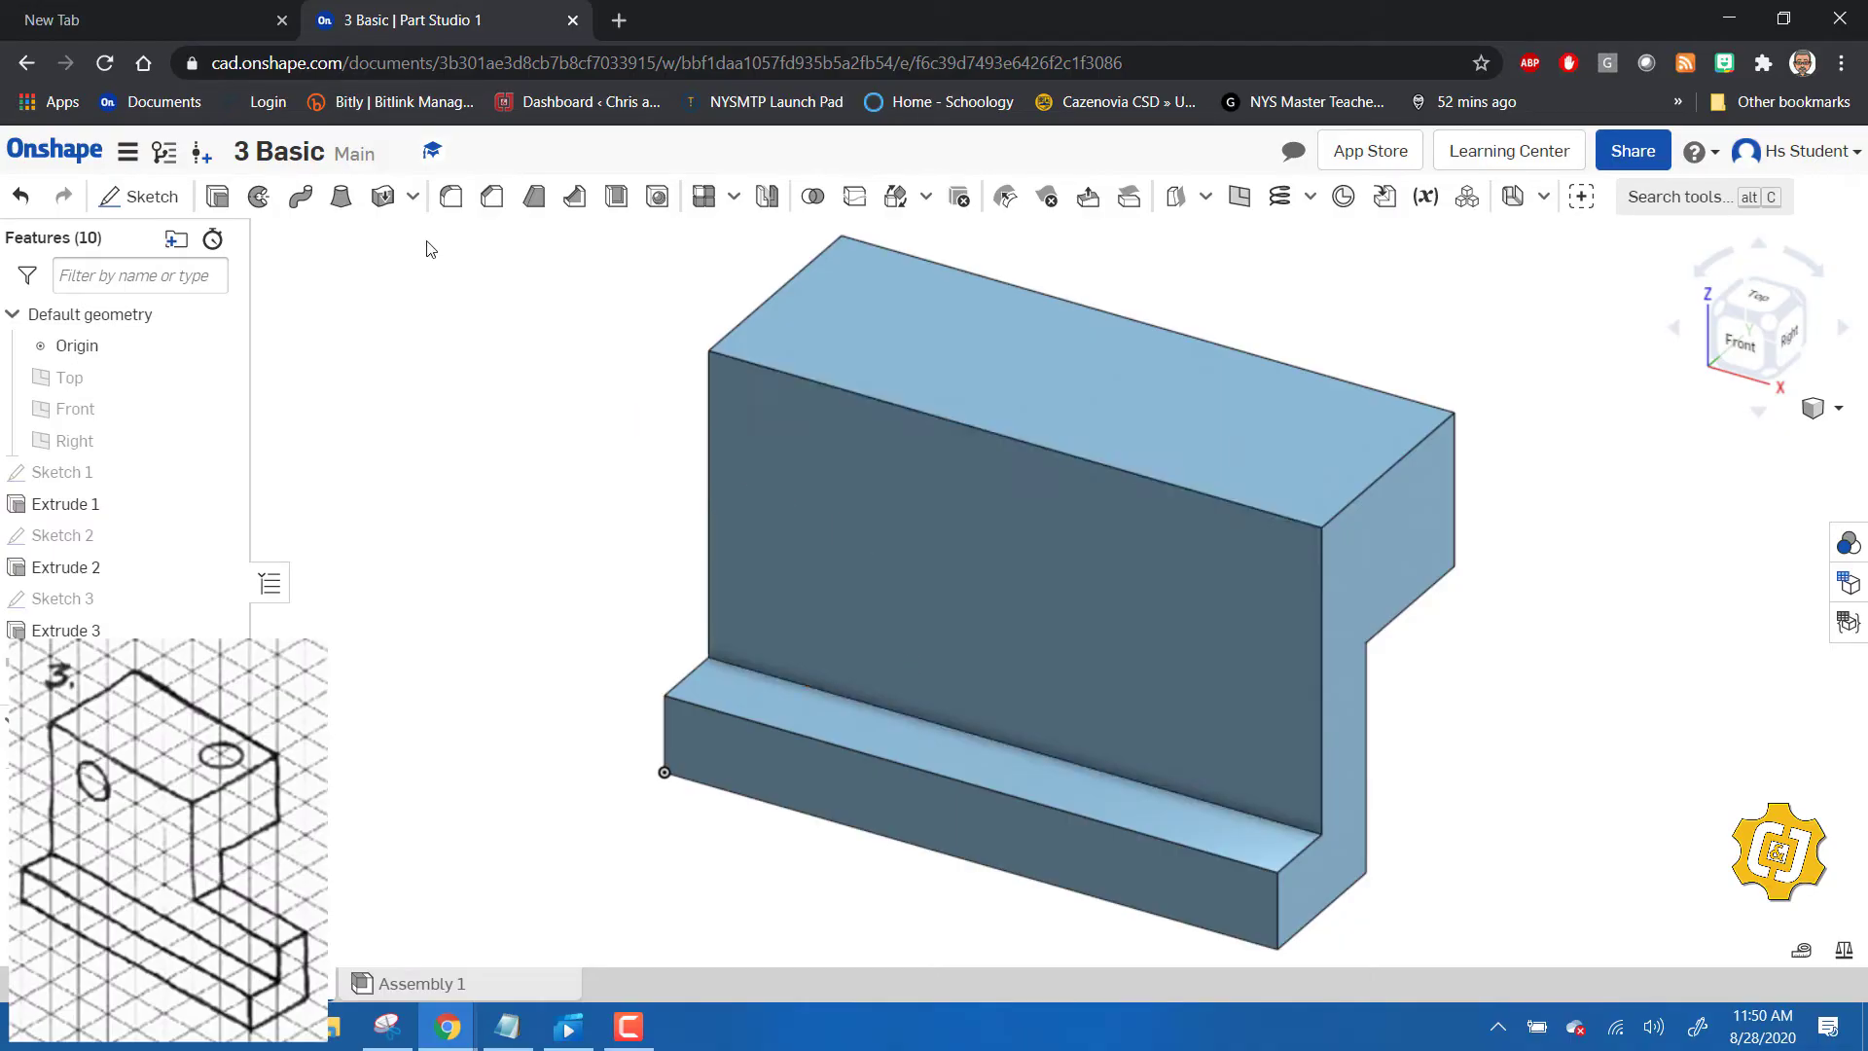
- Sketch a 0.25 in diameter circle near the upper left corner of the recessed front face
{"action": "left_click", "coordinate": [139, 197]}
{"action": "left_click", "coordinate": [929, 587]}
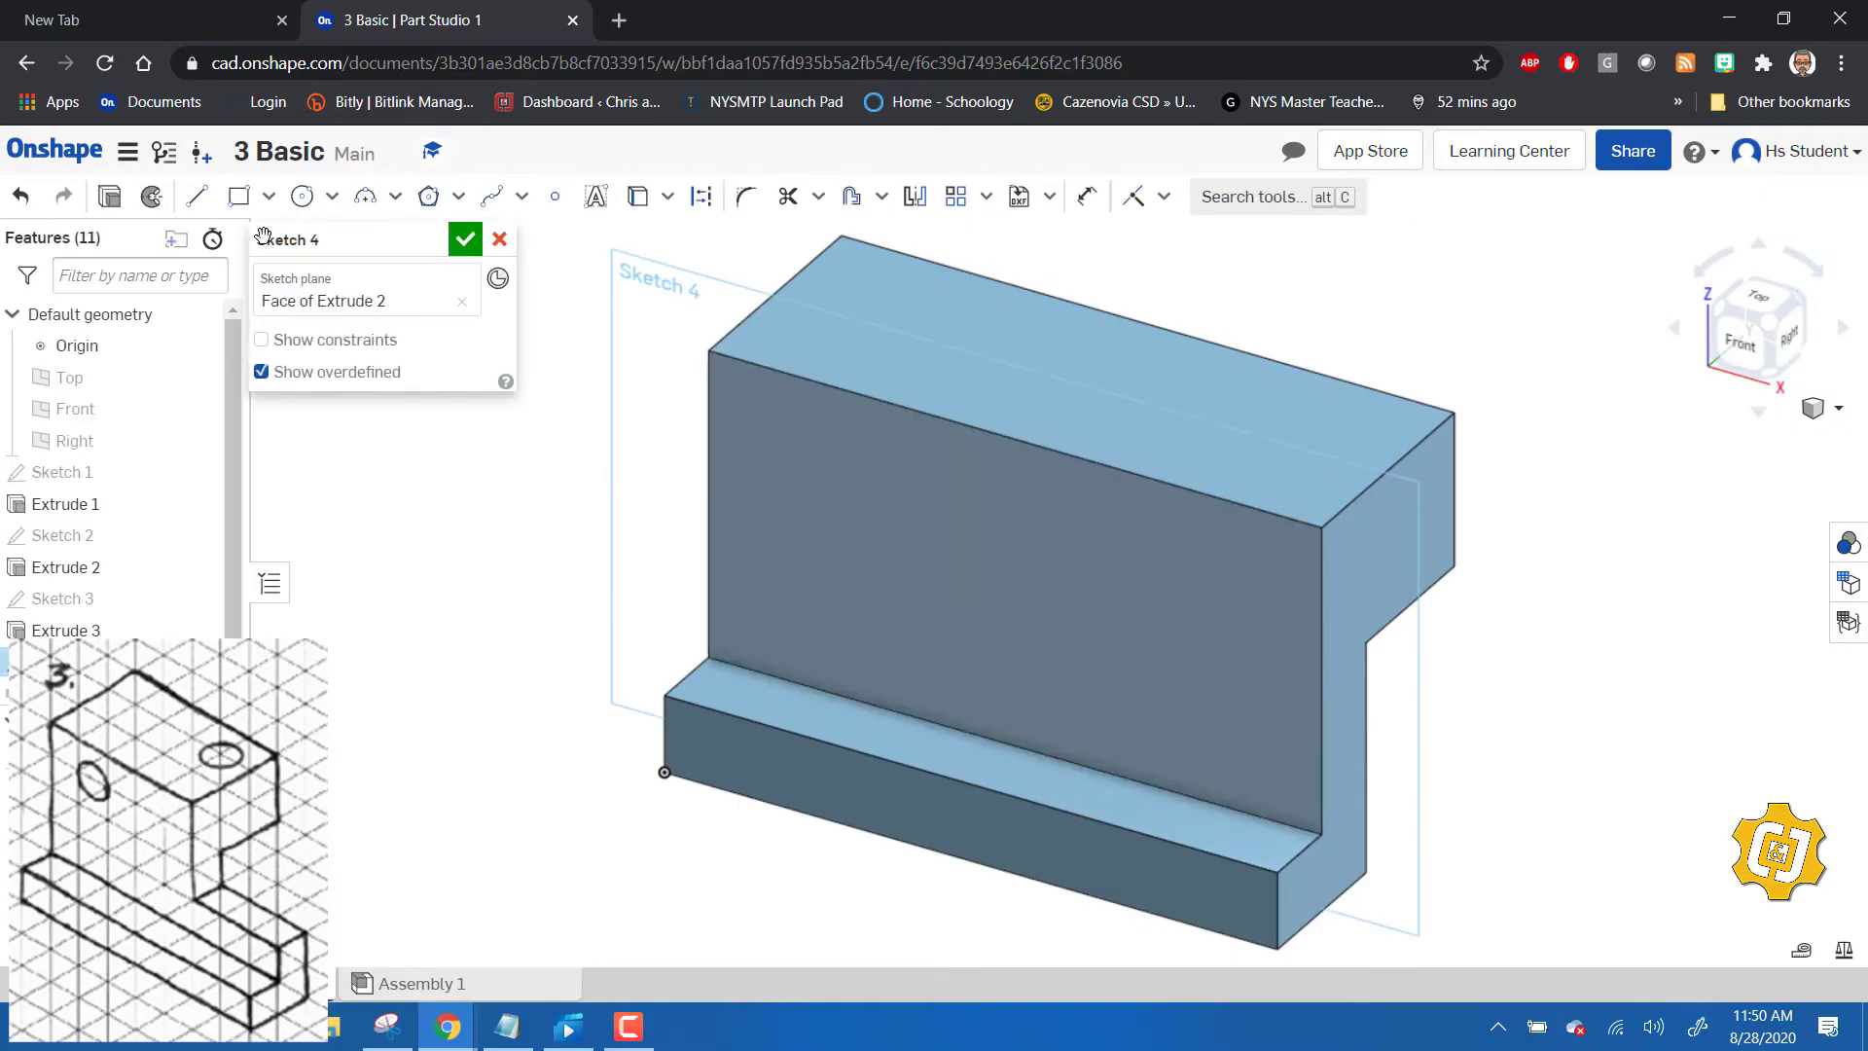
{"action": "left_click", "coordinate": [300, 198]}
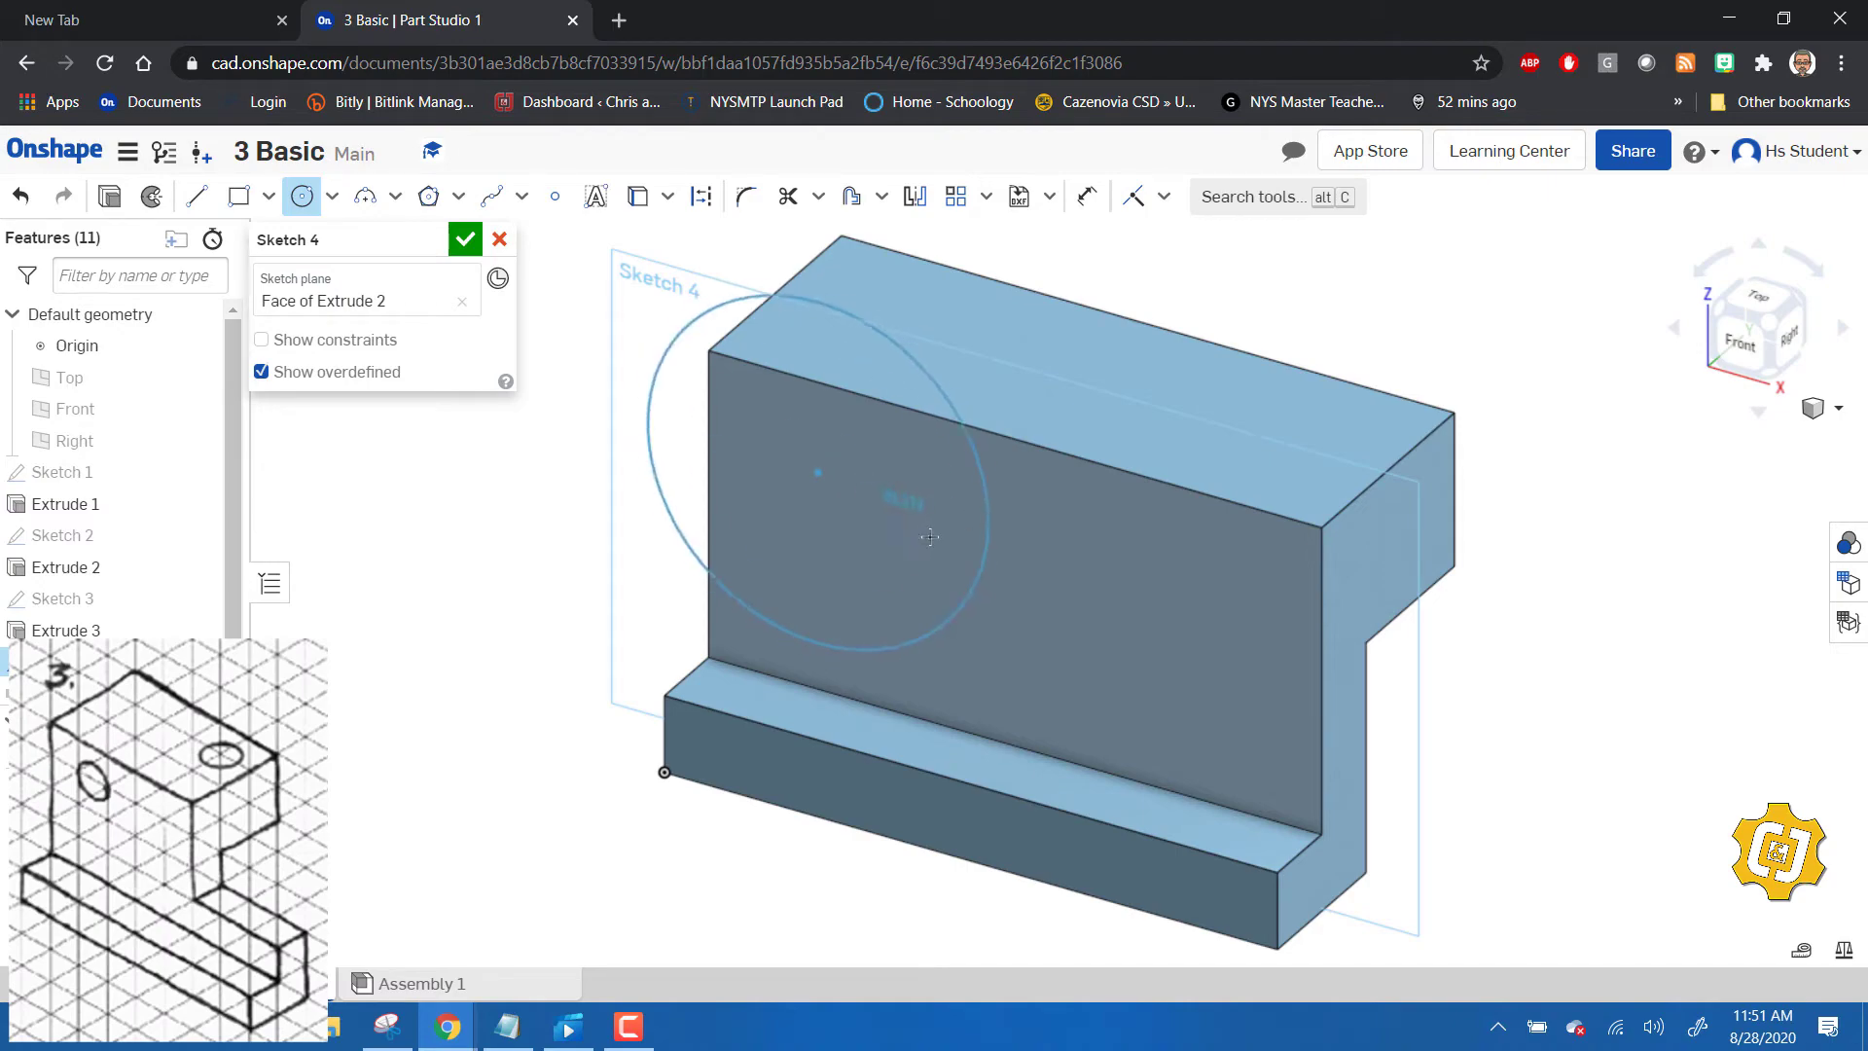
{"action": "left_click", "coordinate": [845, 537]}
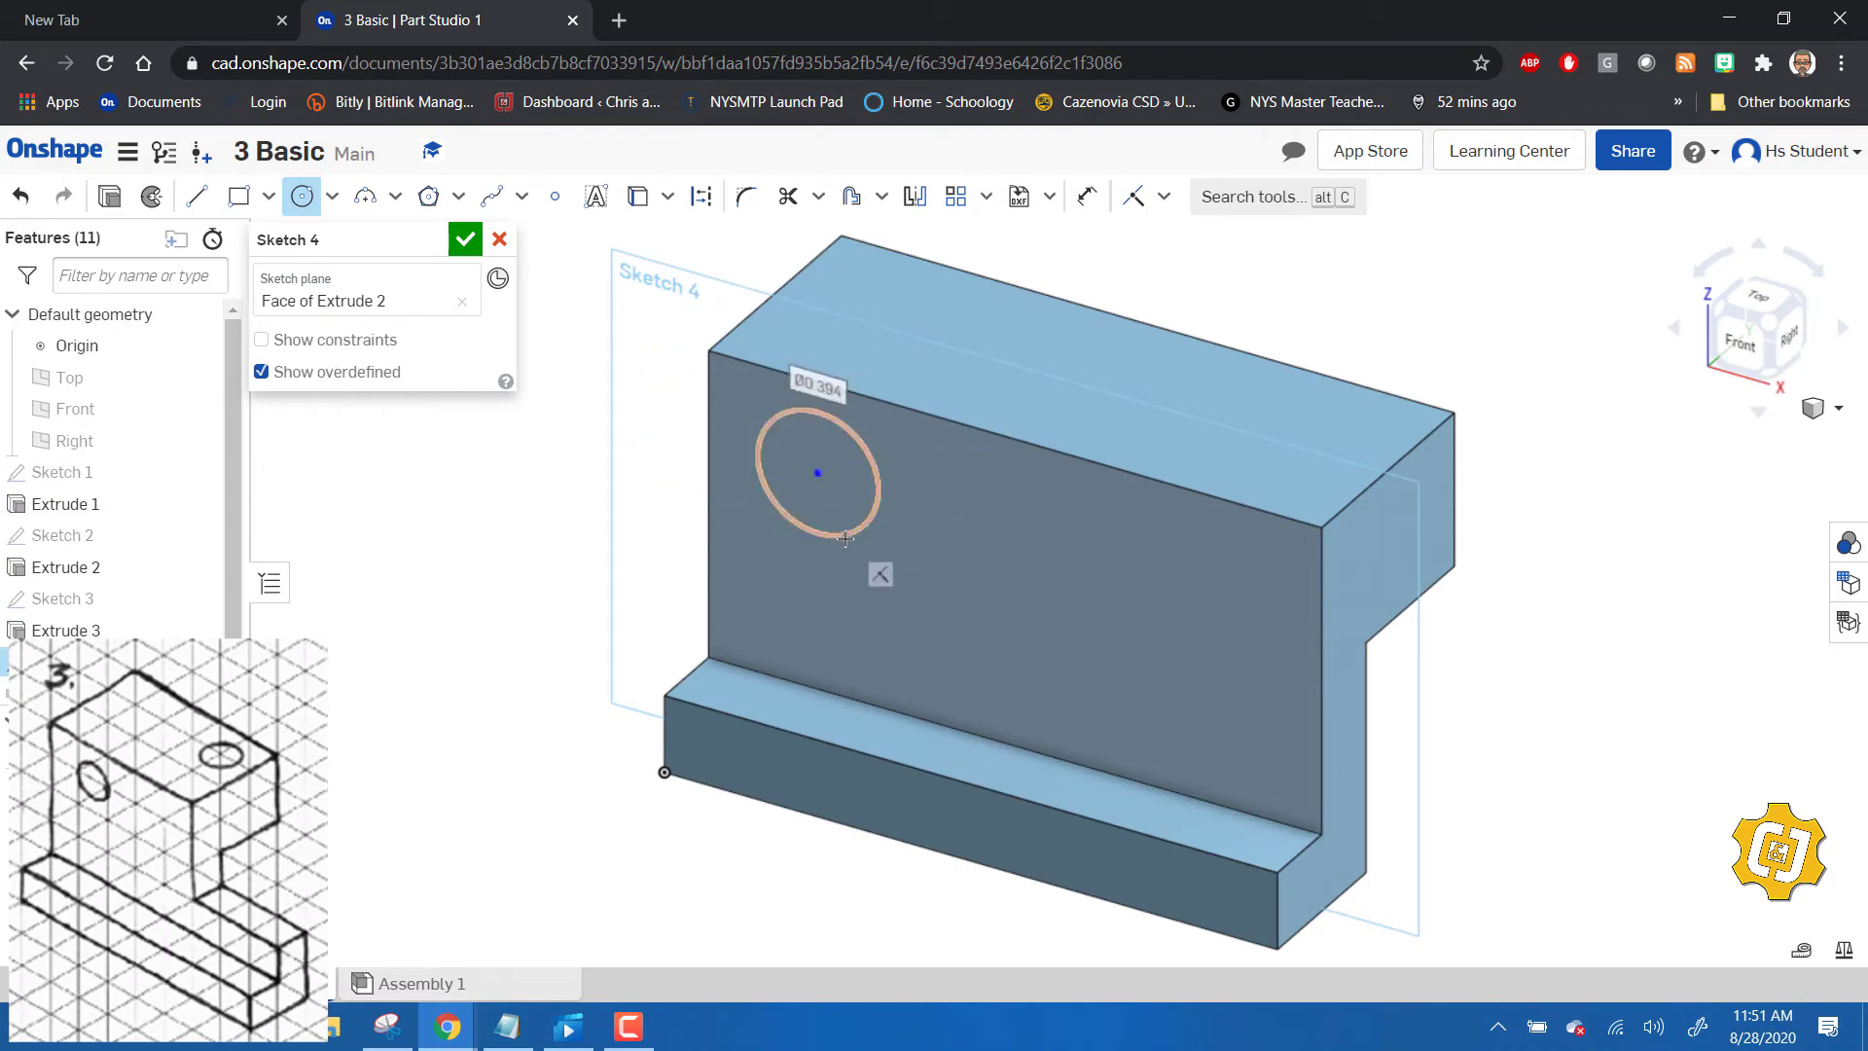
{"action": "type", "text": ".25"}
{"action": "key", "text": "Return"}
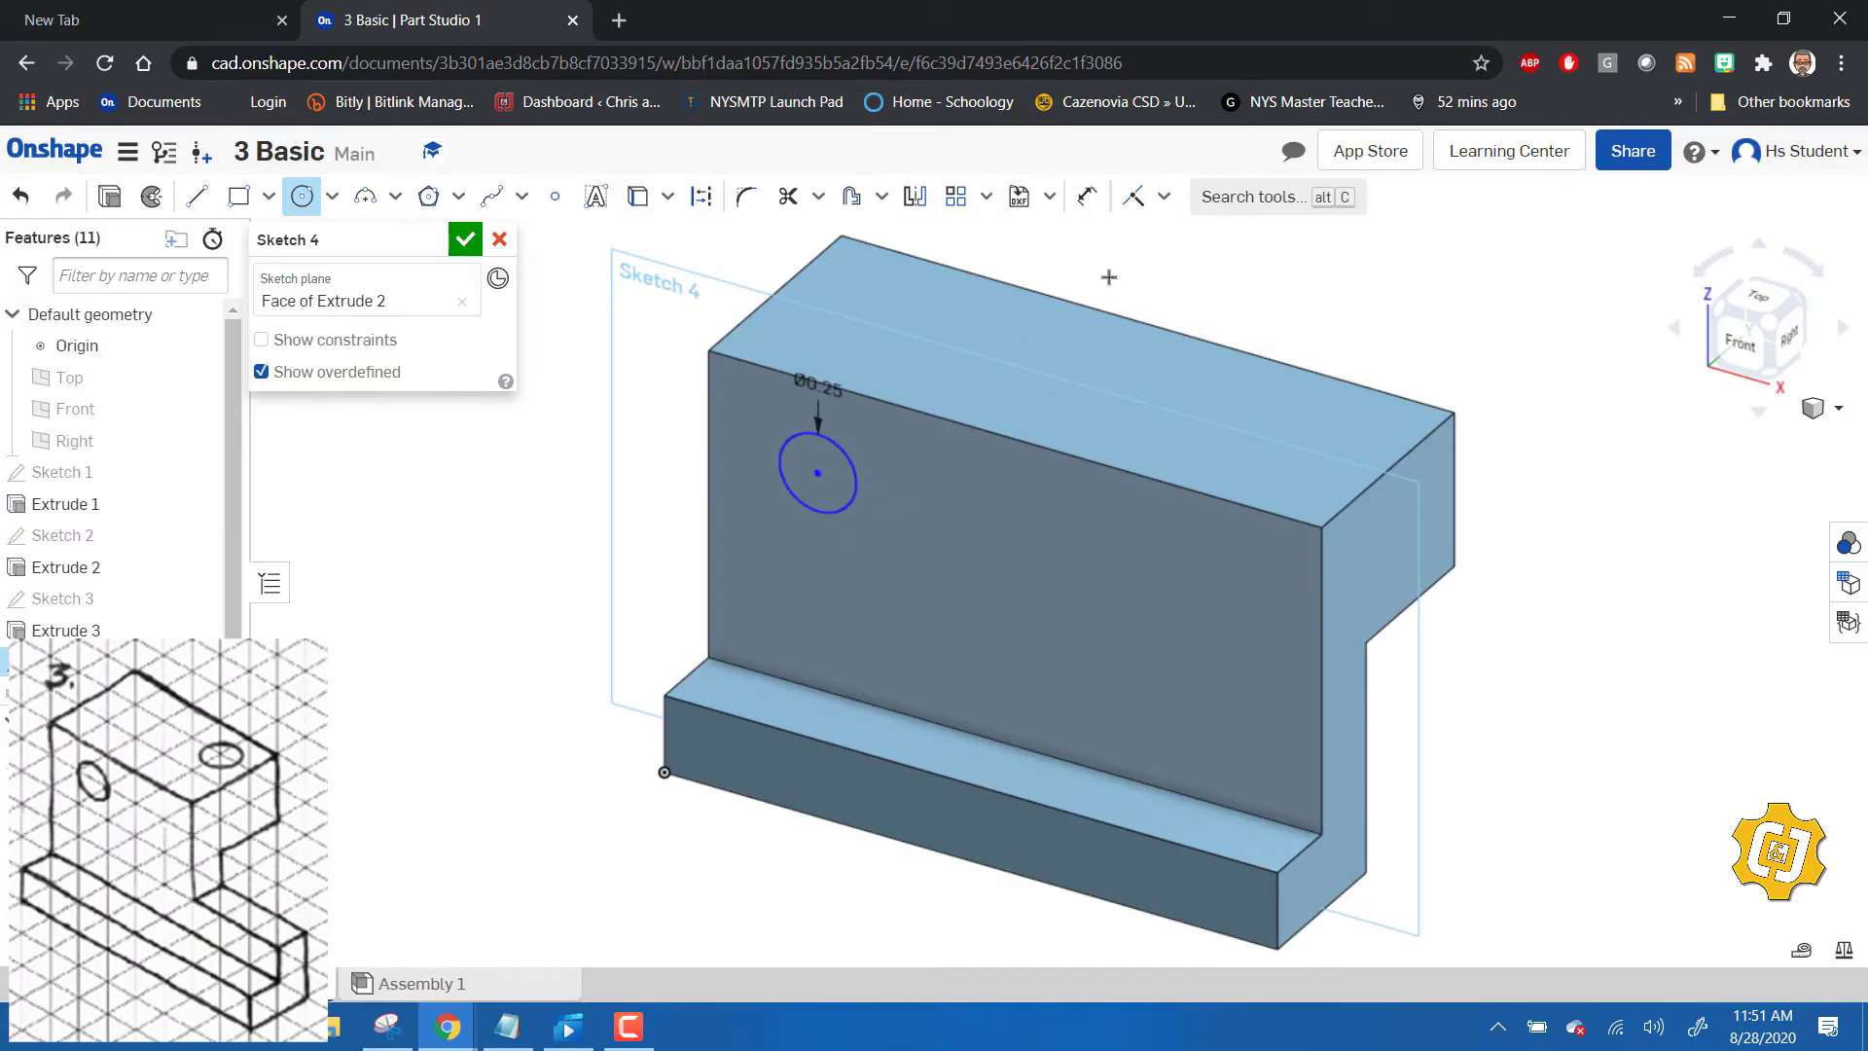
- Dimension the circle's center 0.25 in below the front face's top edge
{"action": "left_click", "coordinate": [1089, 201]}
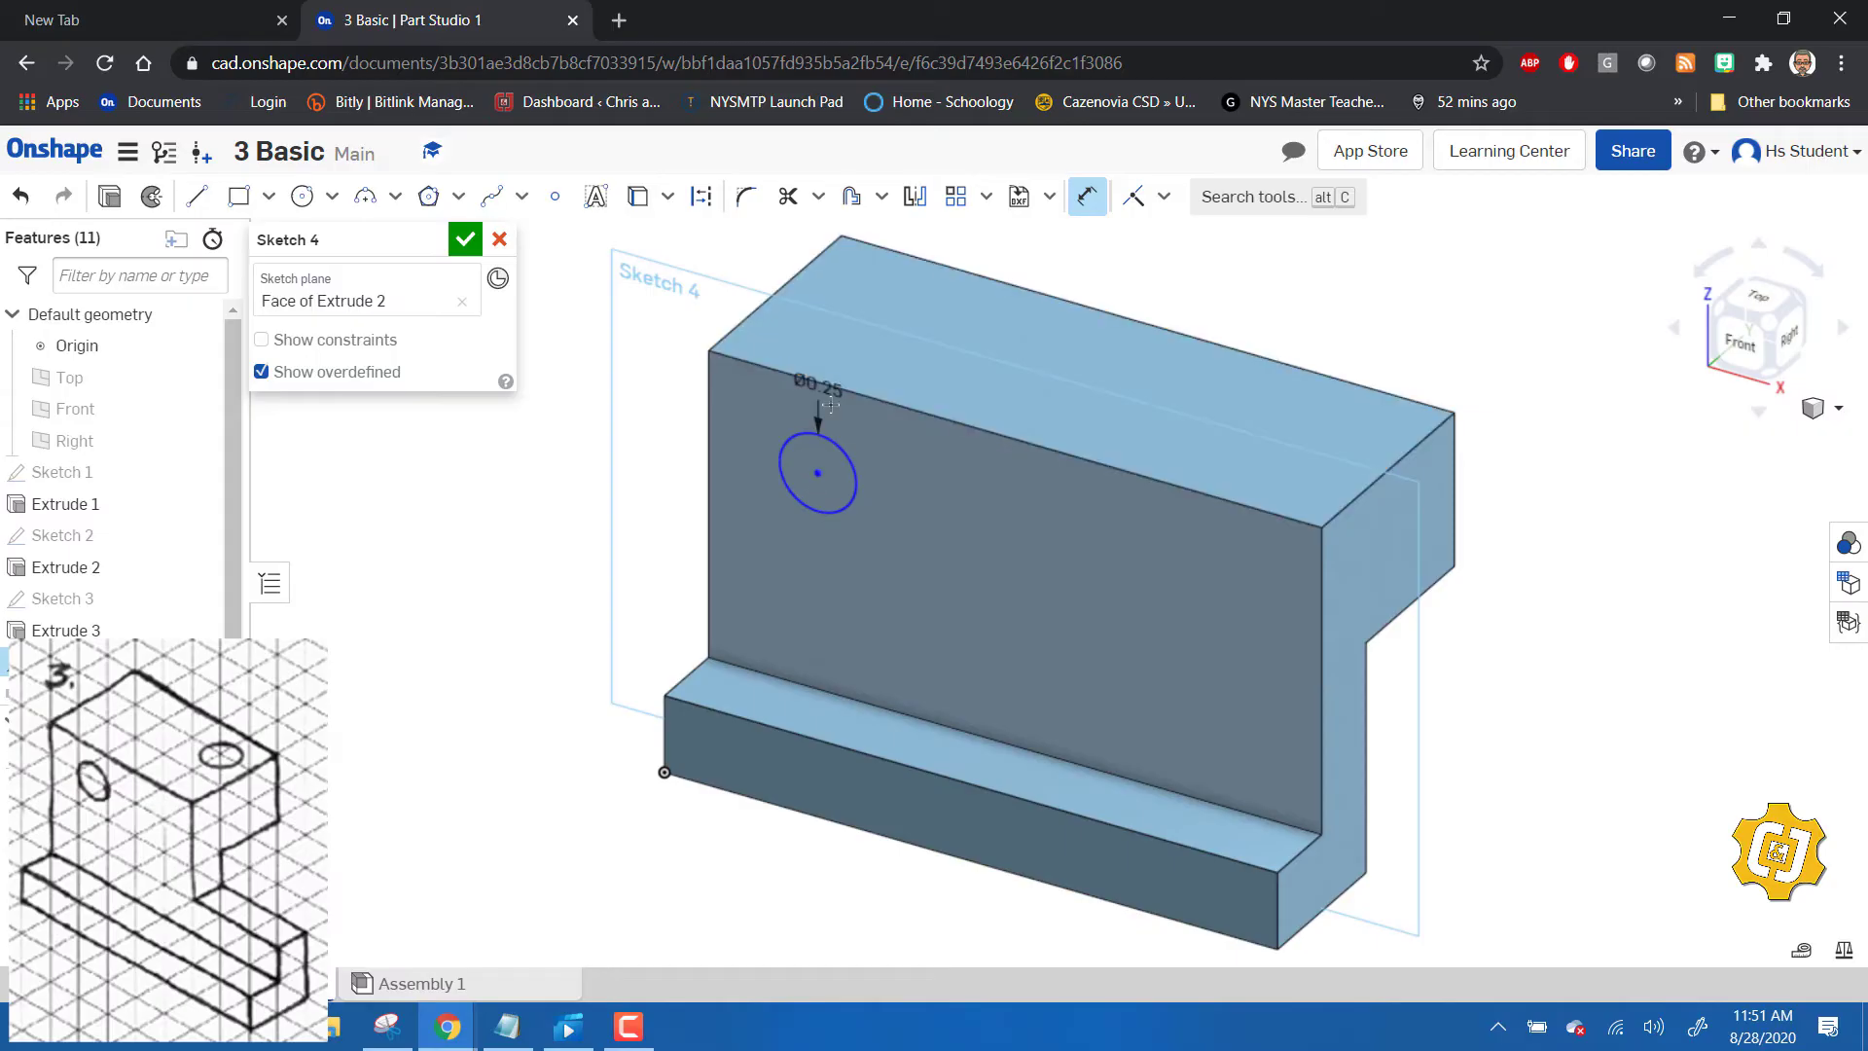
{"action": "left_click", "coordinate": [817, 473]}
{"action": "left_click", "coordinate": [745, 361]}
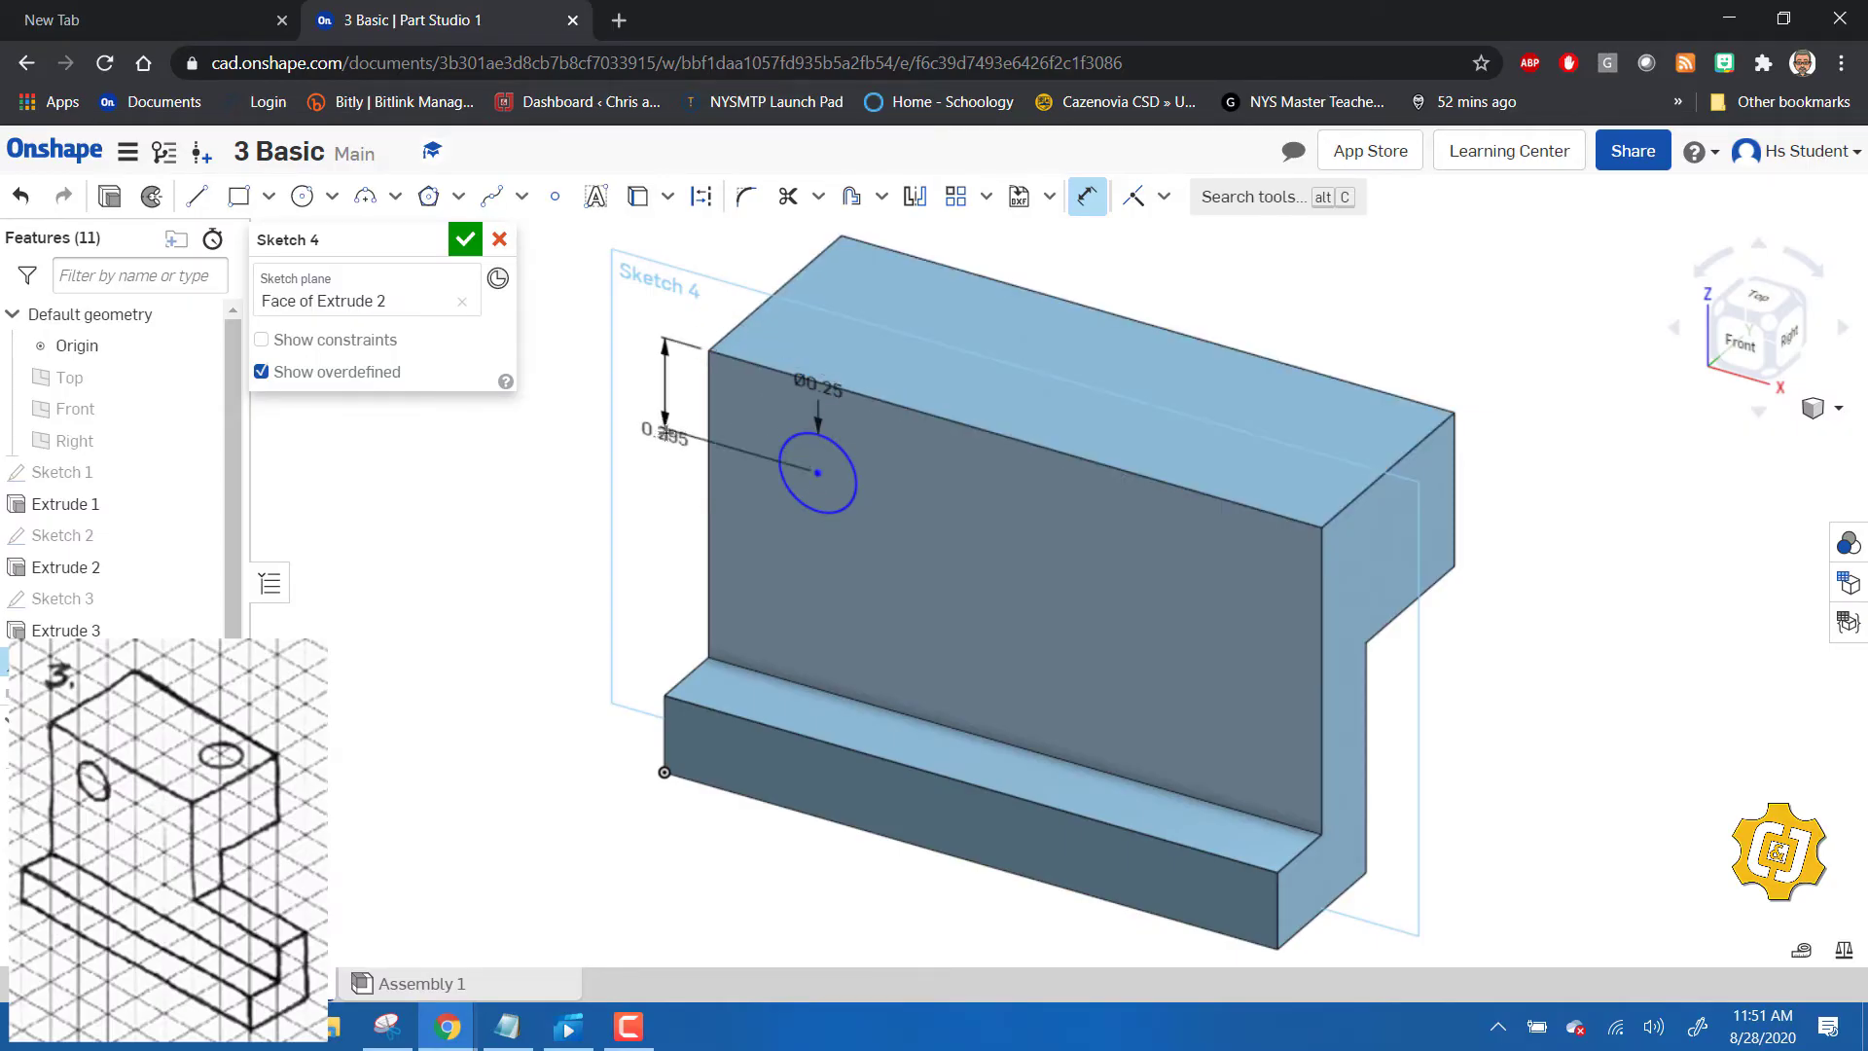
{"action": "left_click", "coordinate": [665, 454]}
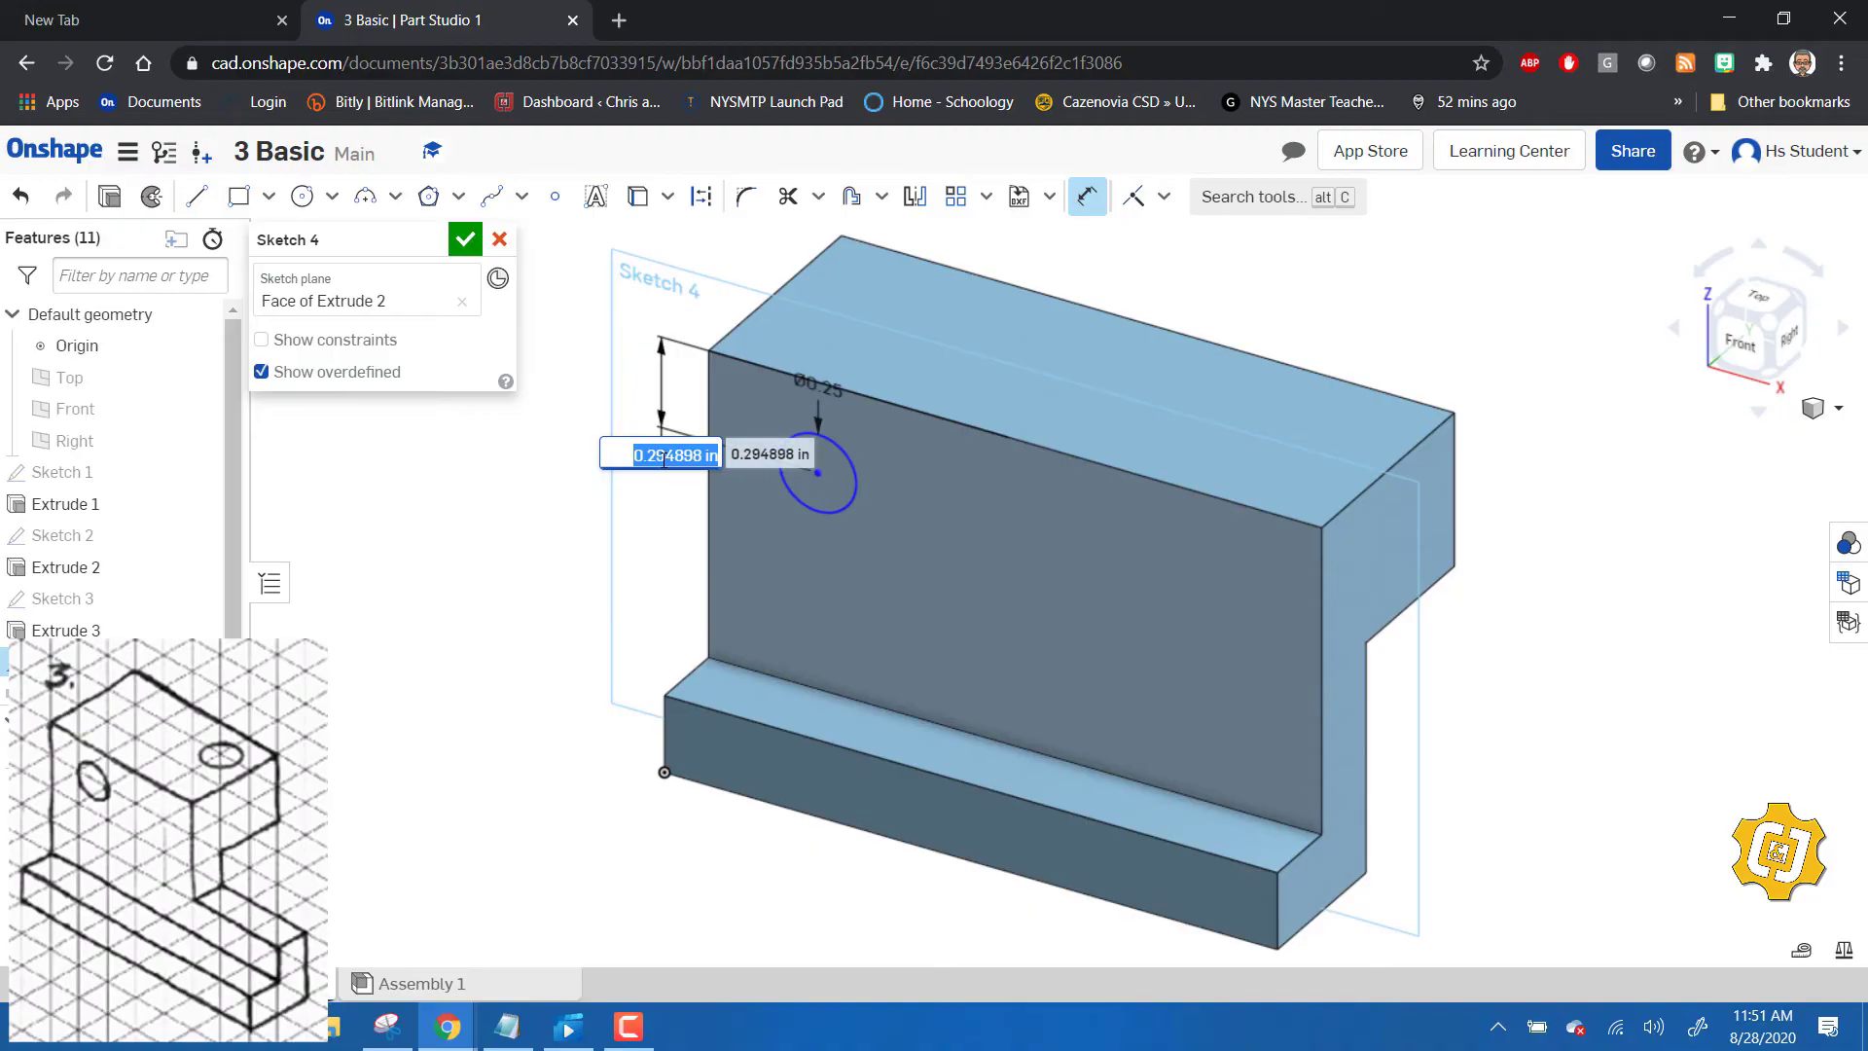
{"action": "type", "text": ".25"}
{"action": "key", "text": "Return"}
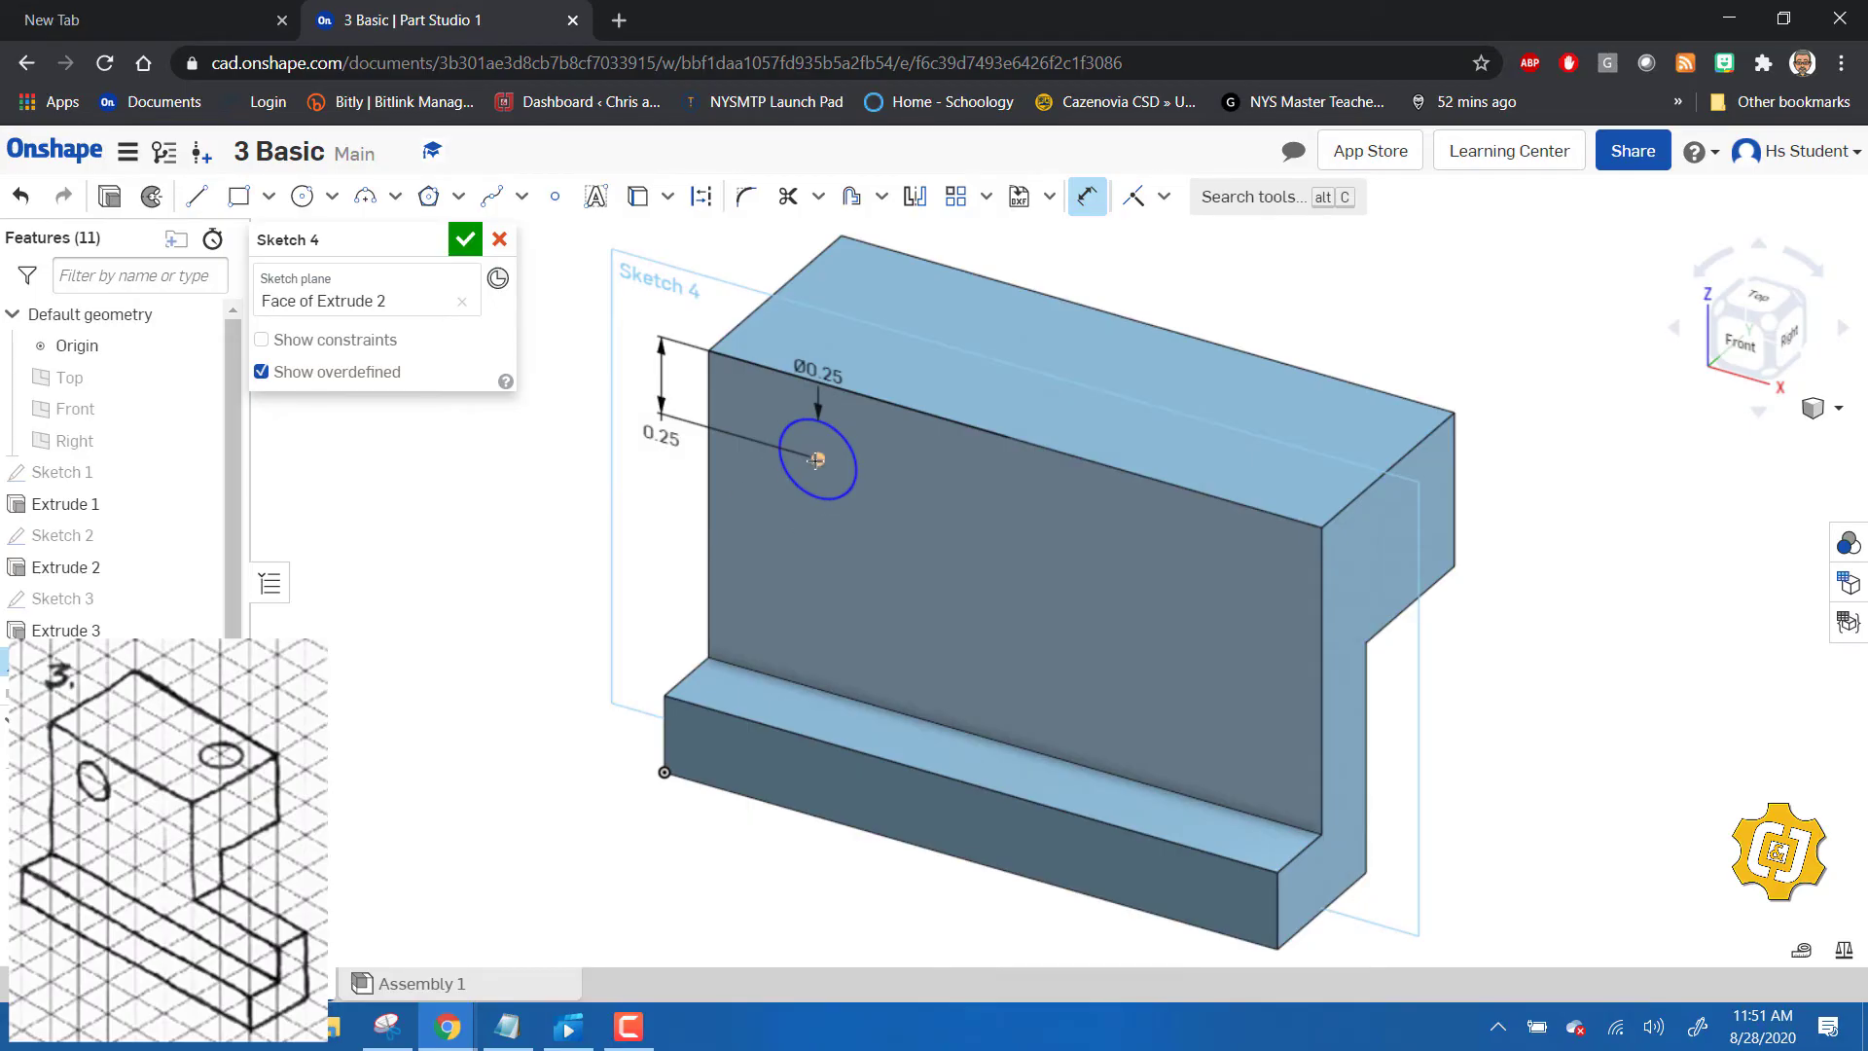
- Dimension the circle's center 3/8 in from the front face's left edge and finish the sketch
{"action": "left_click", "coordinate": [708, 530]}
{"action": "left_click", "coordinate": [817, 458]}
{"action": "left_click", "coordinate": [758, 269]}
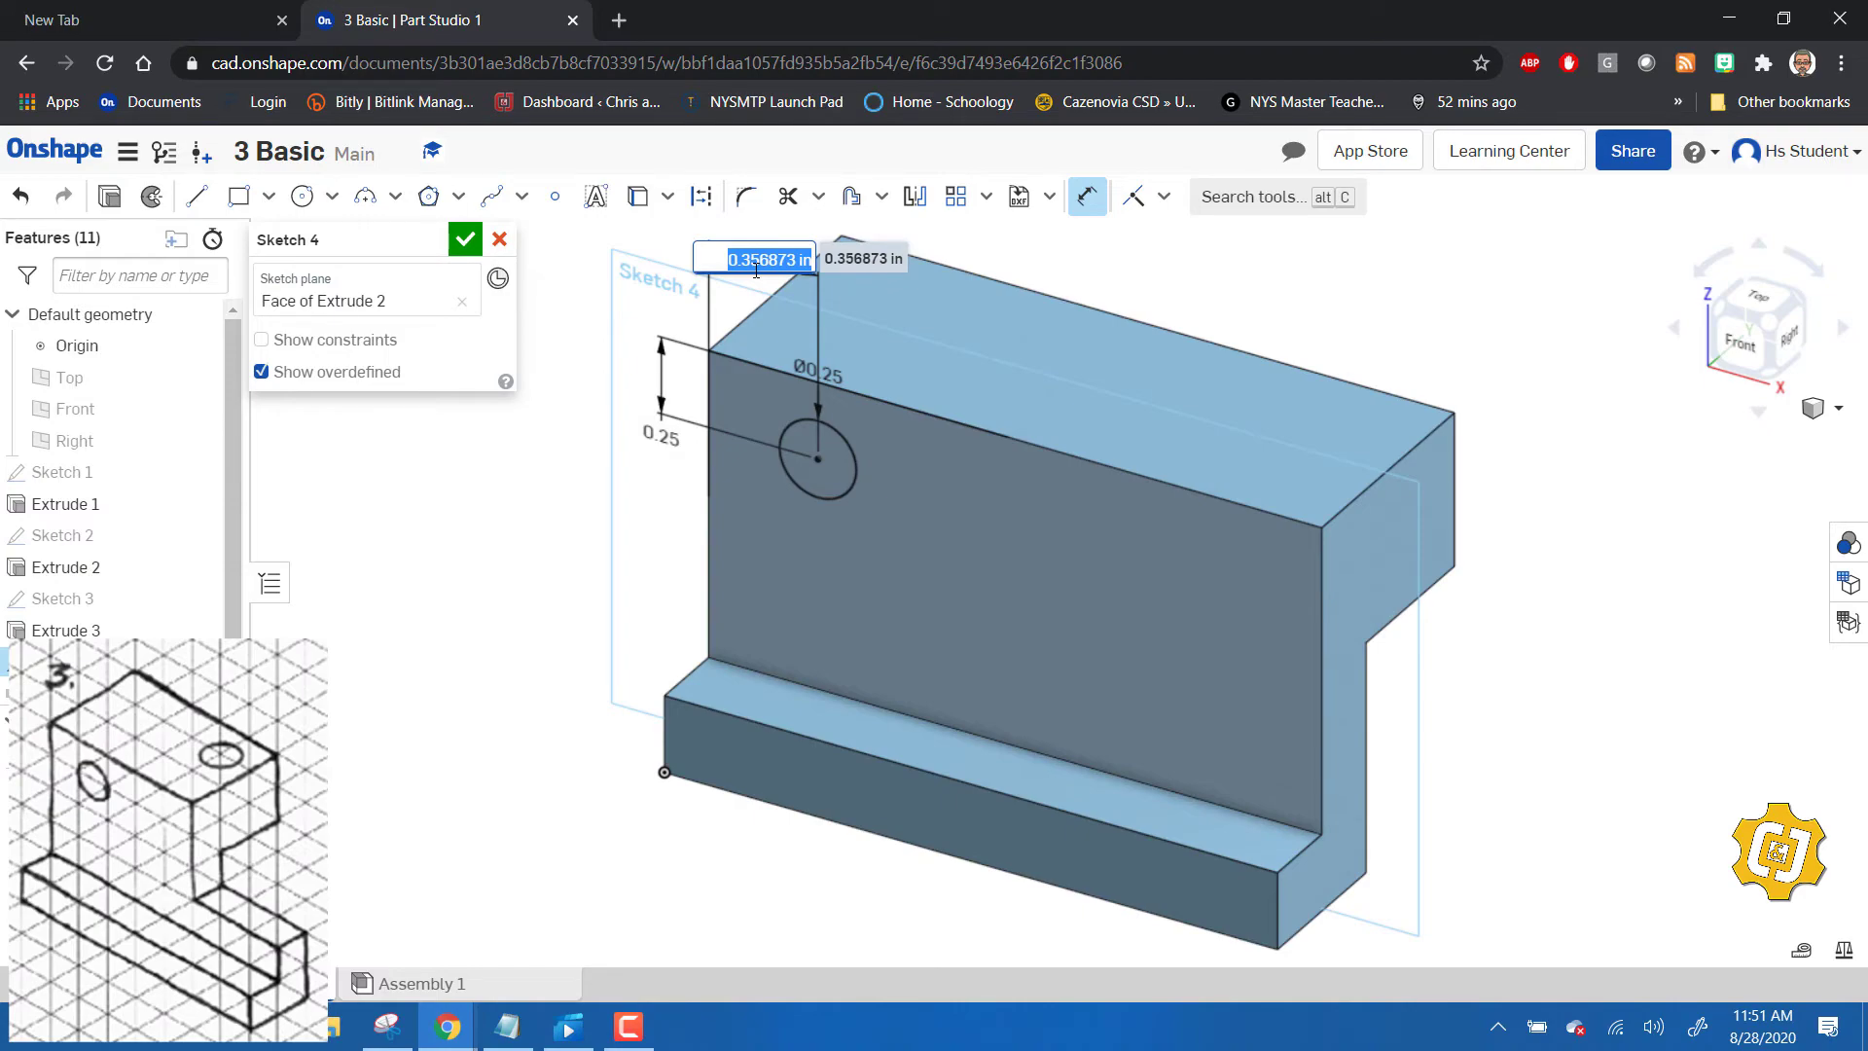
{"action": "type", "text": "3/8"}
{"action": "key", "text": "Return"}
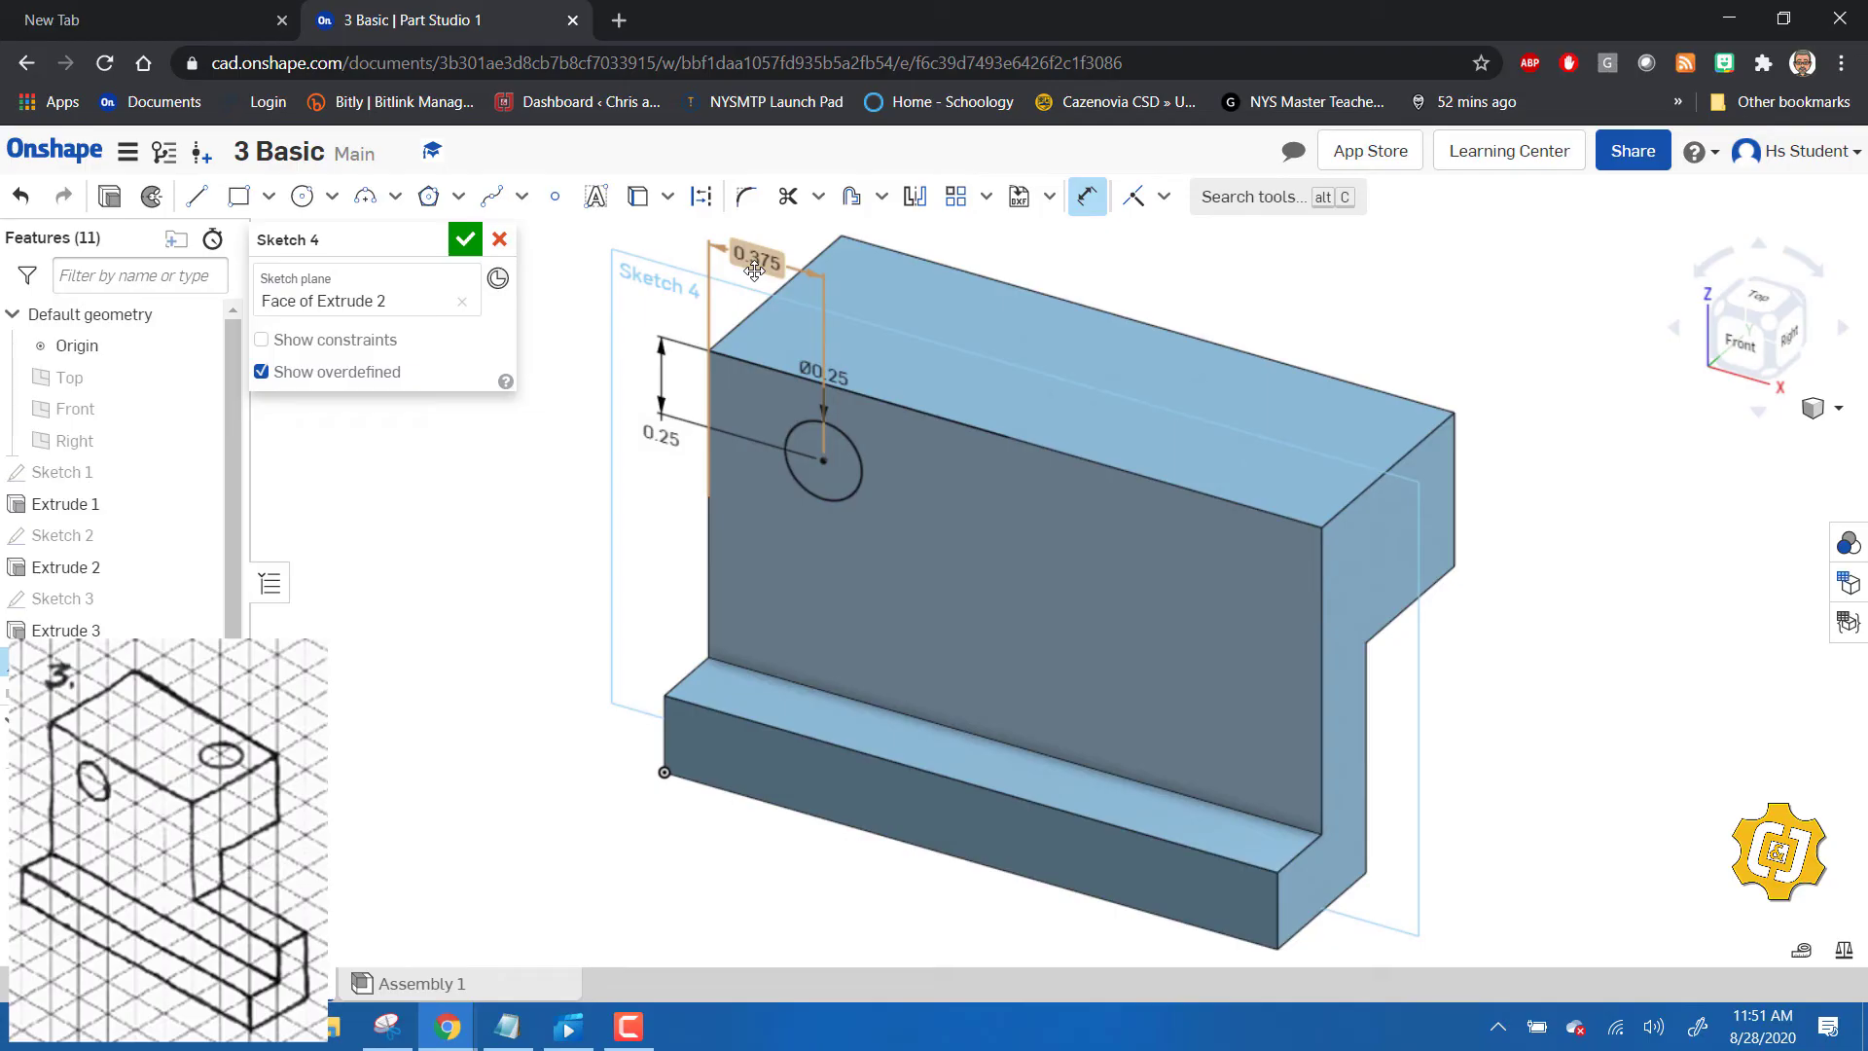
{"action": "left_click", "coordinate": [465, 238]}
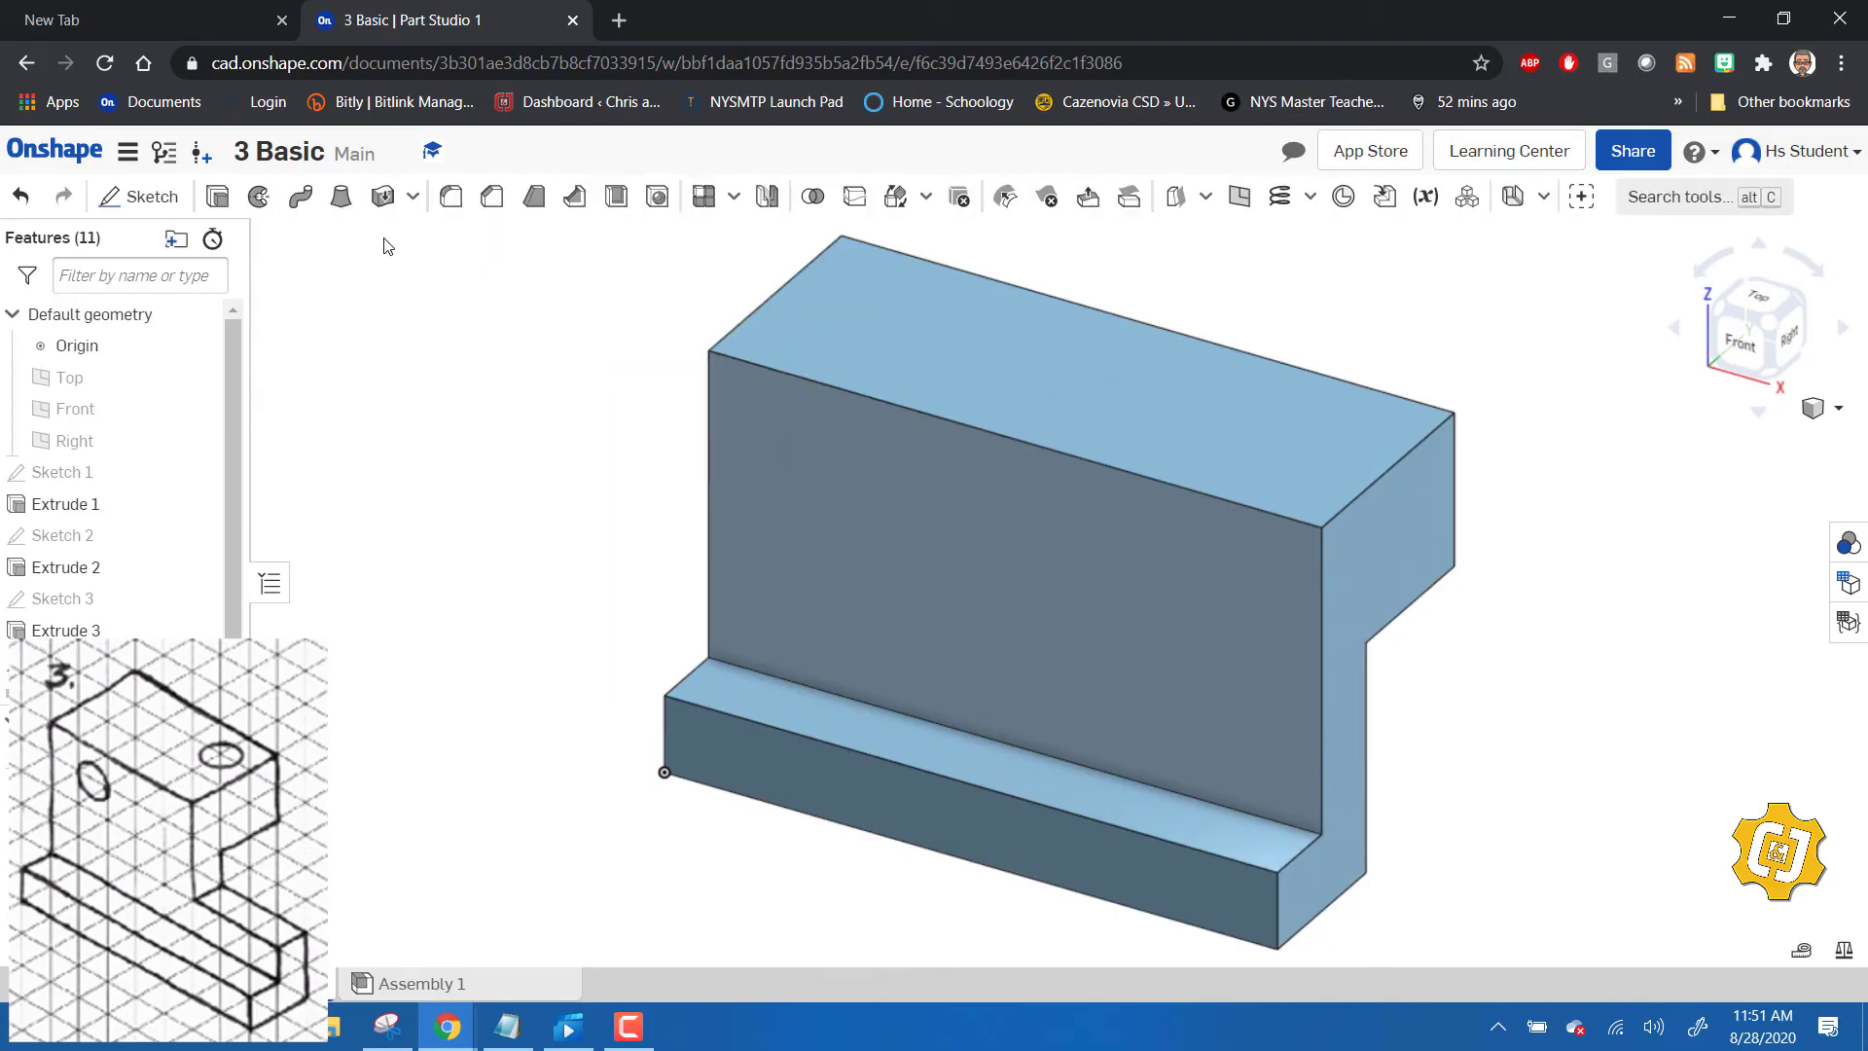
- Cut the front-face circle through the part with a Remove extrude set to Through all
{"action": "left_click", "coordinate": [218, 201]}
{"action": "left_click", "coordinate": [406, 310]}
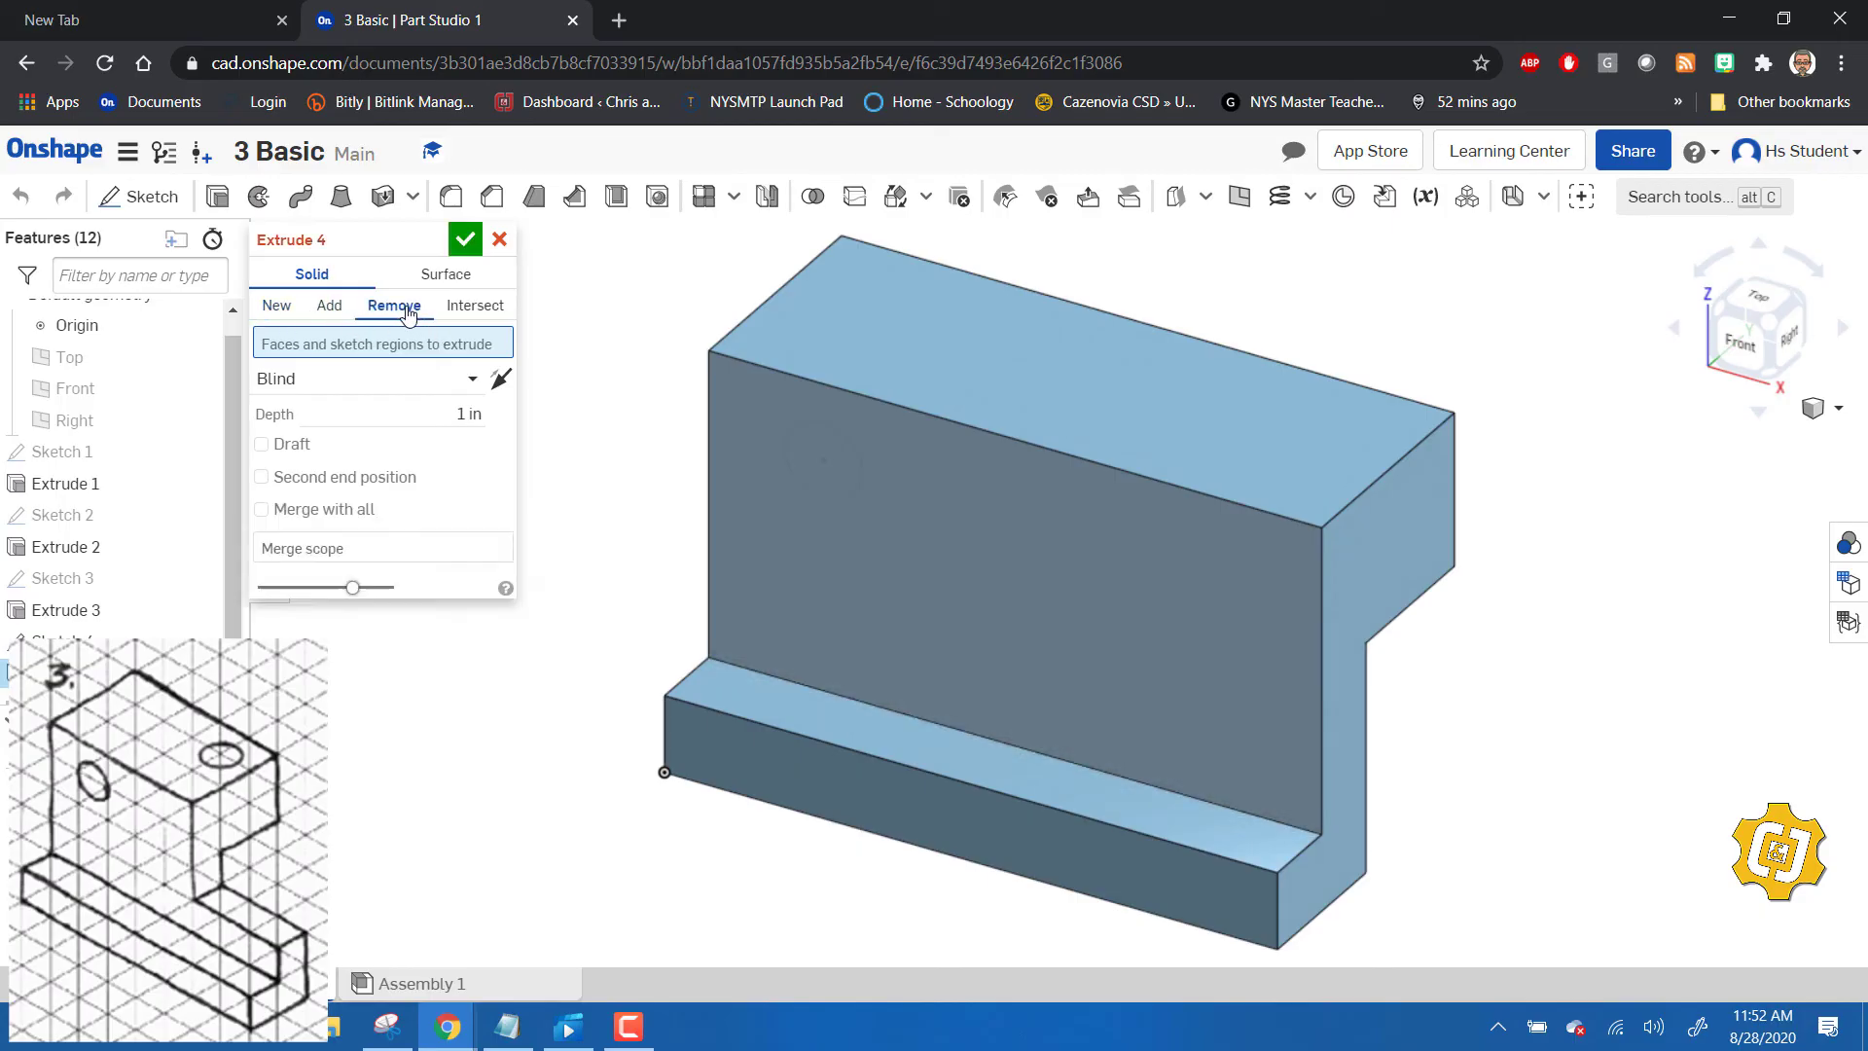
{"action": "left_click", "coordinate": [470, 381]}
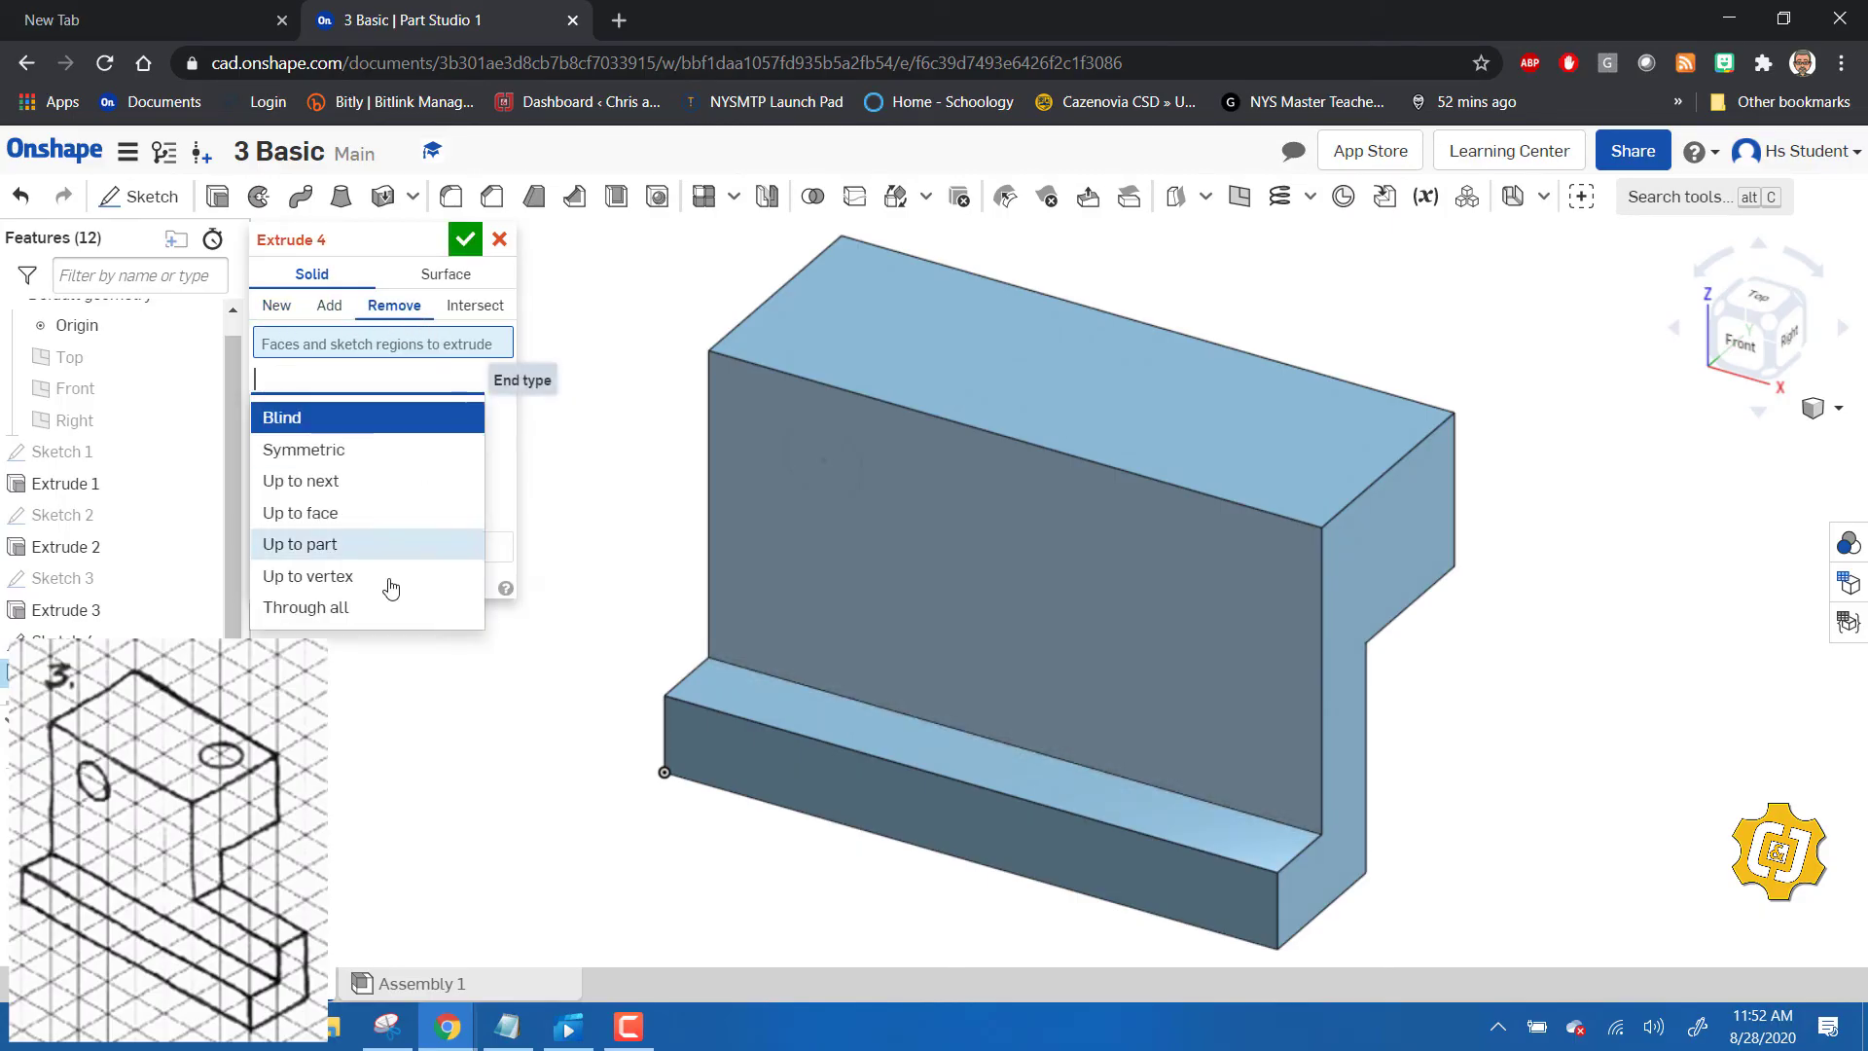
{"action": "left_click", "coordinate": [379, 610]}
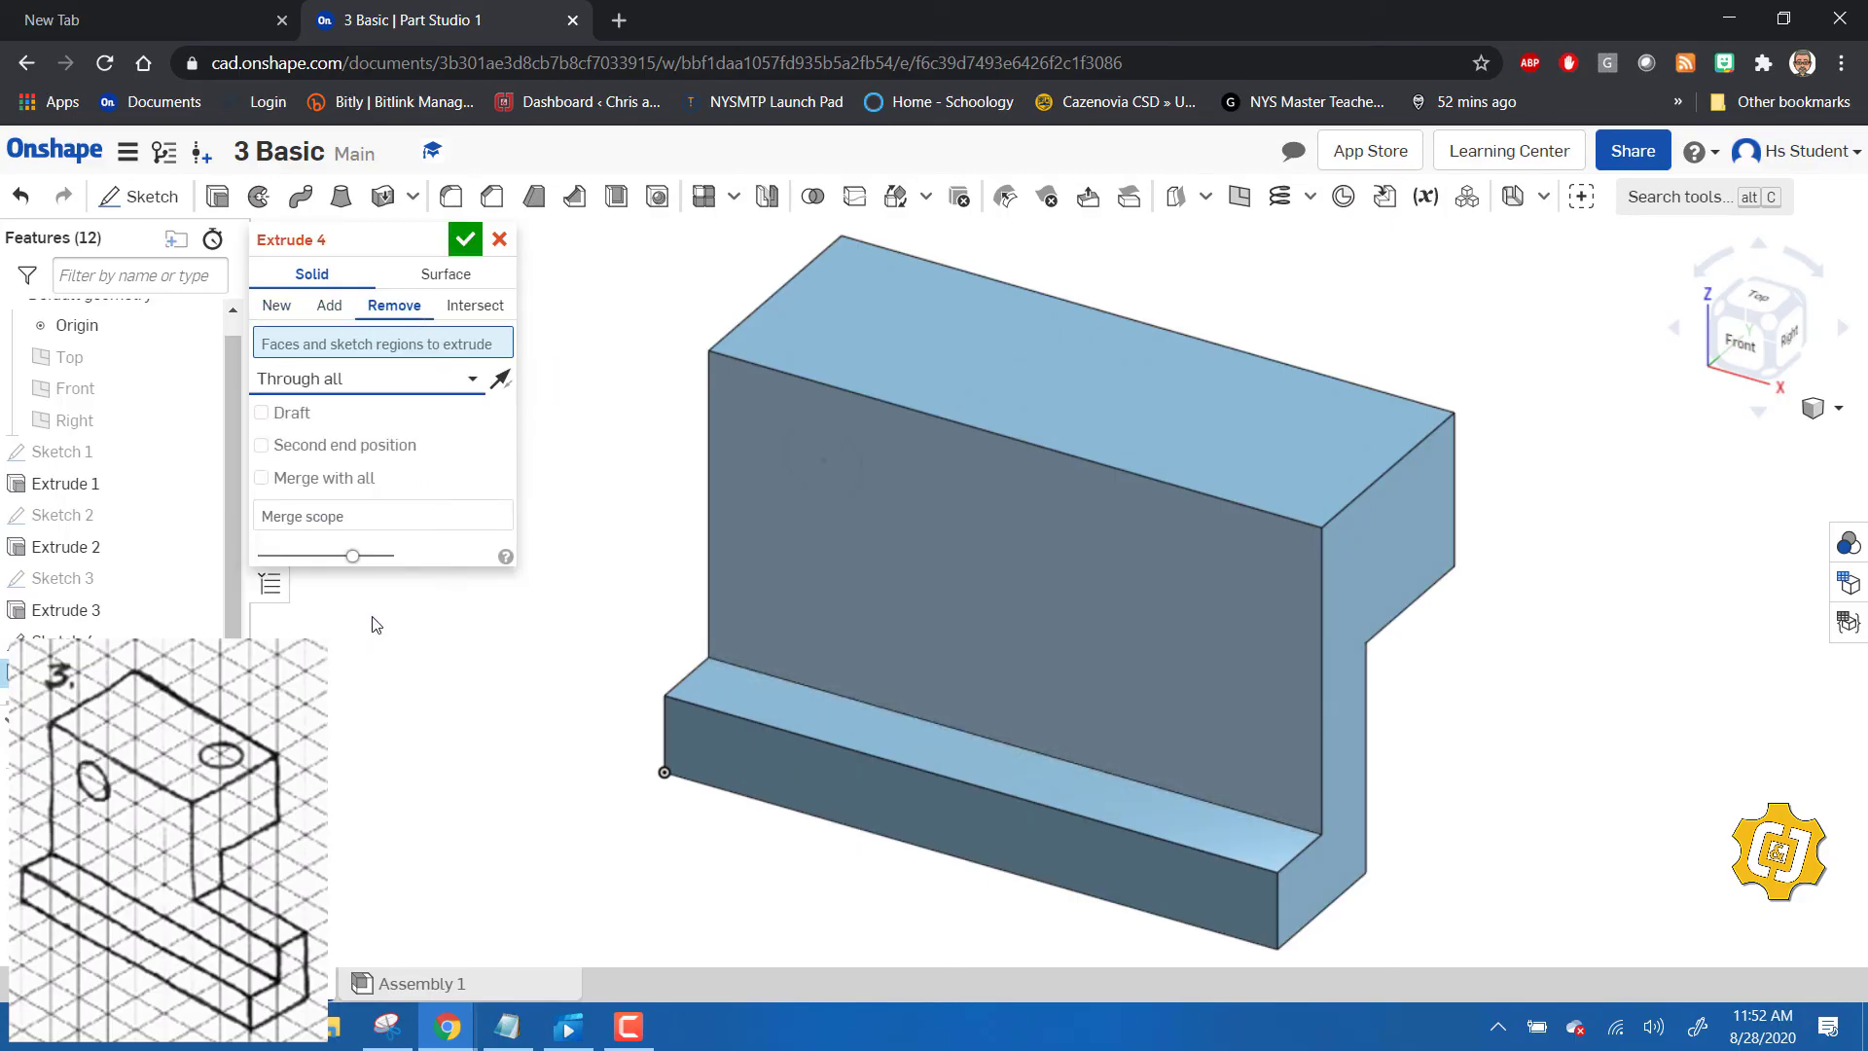
{"action": "left_click", "coordinate": [834, 486]}
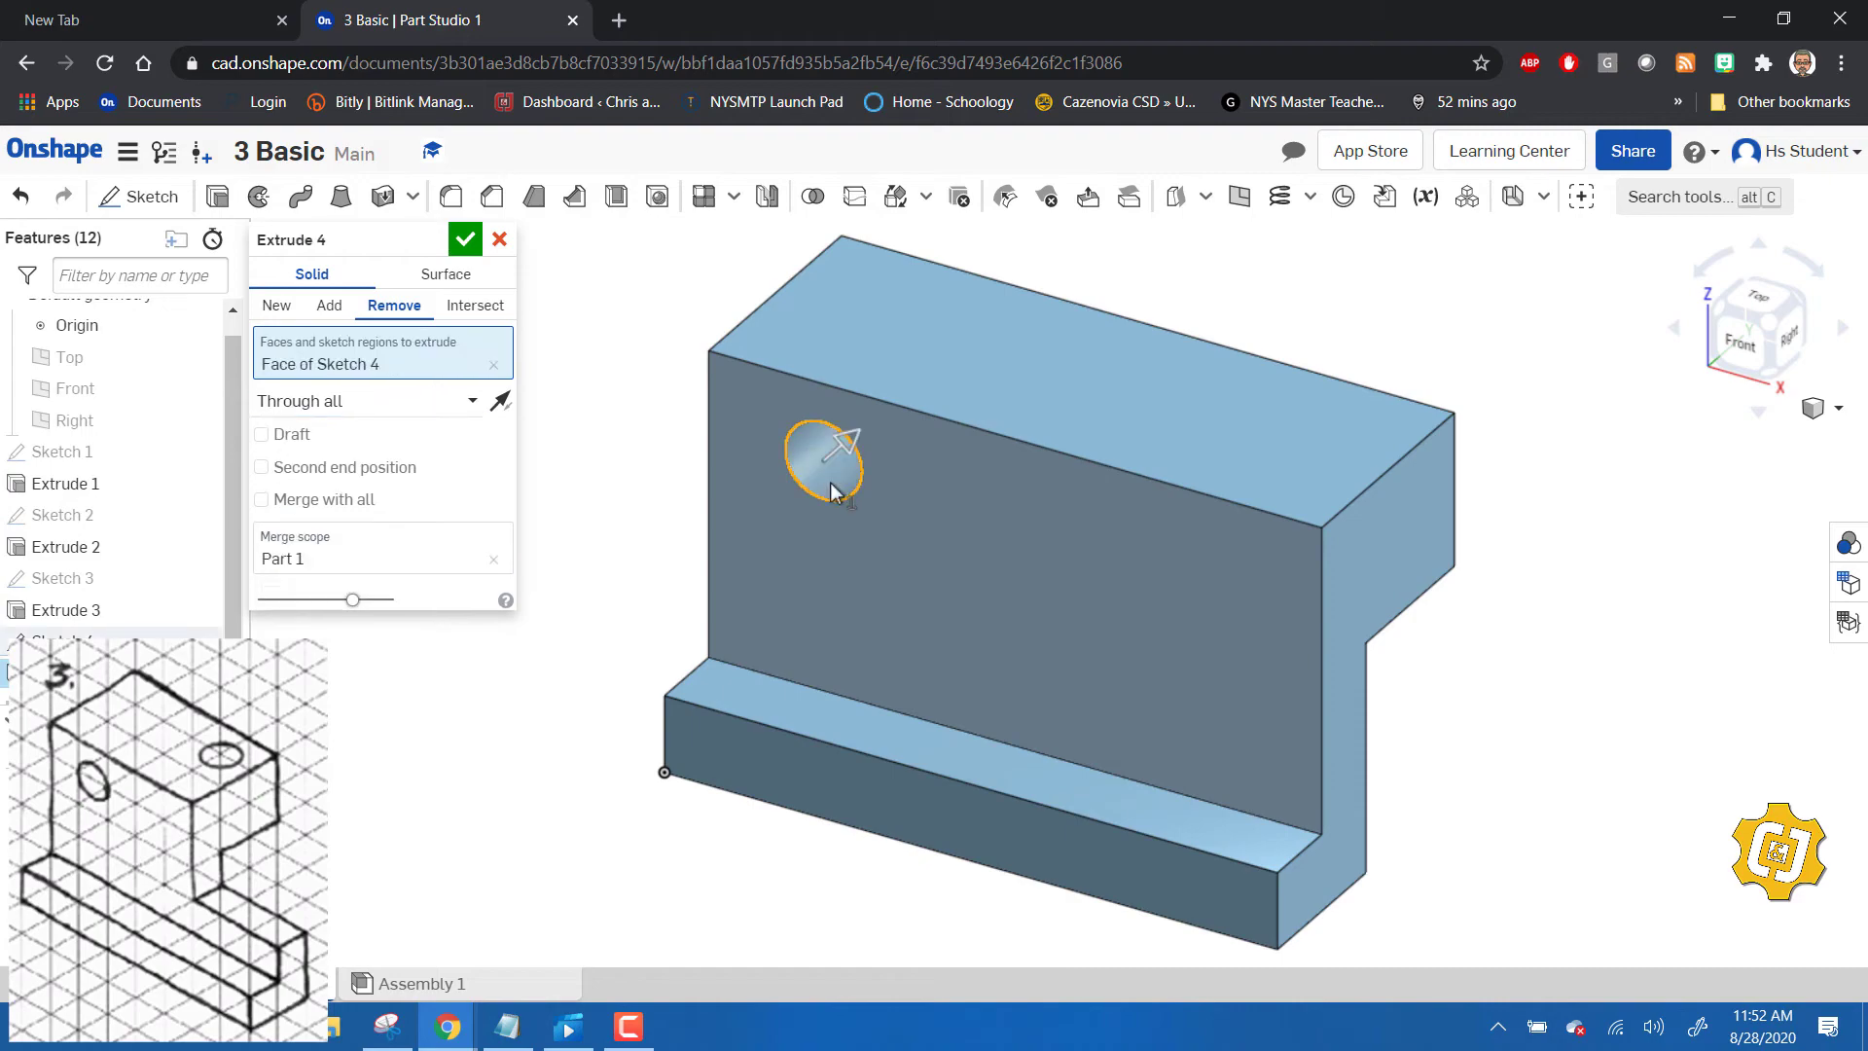
{"action": "left_click", "coordinate": [463, 242]}
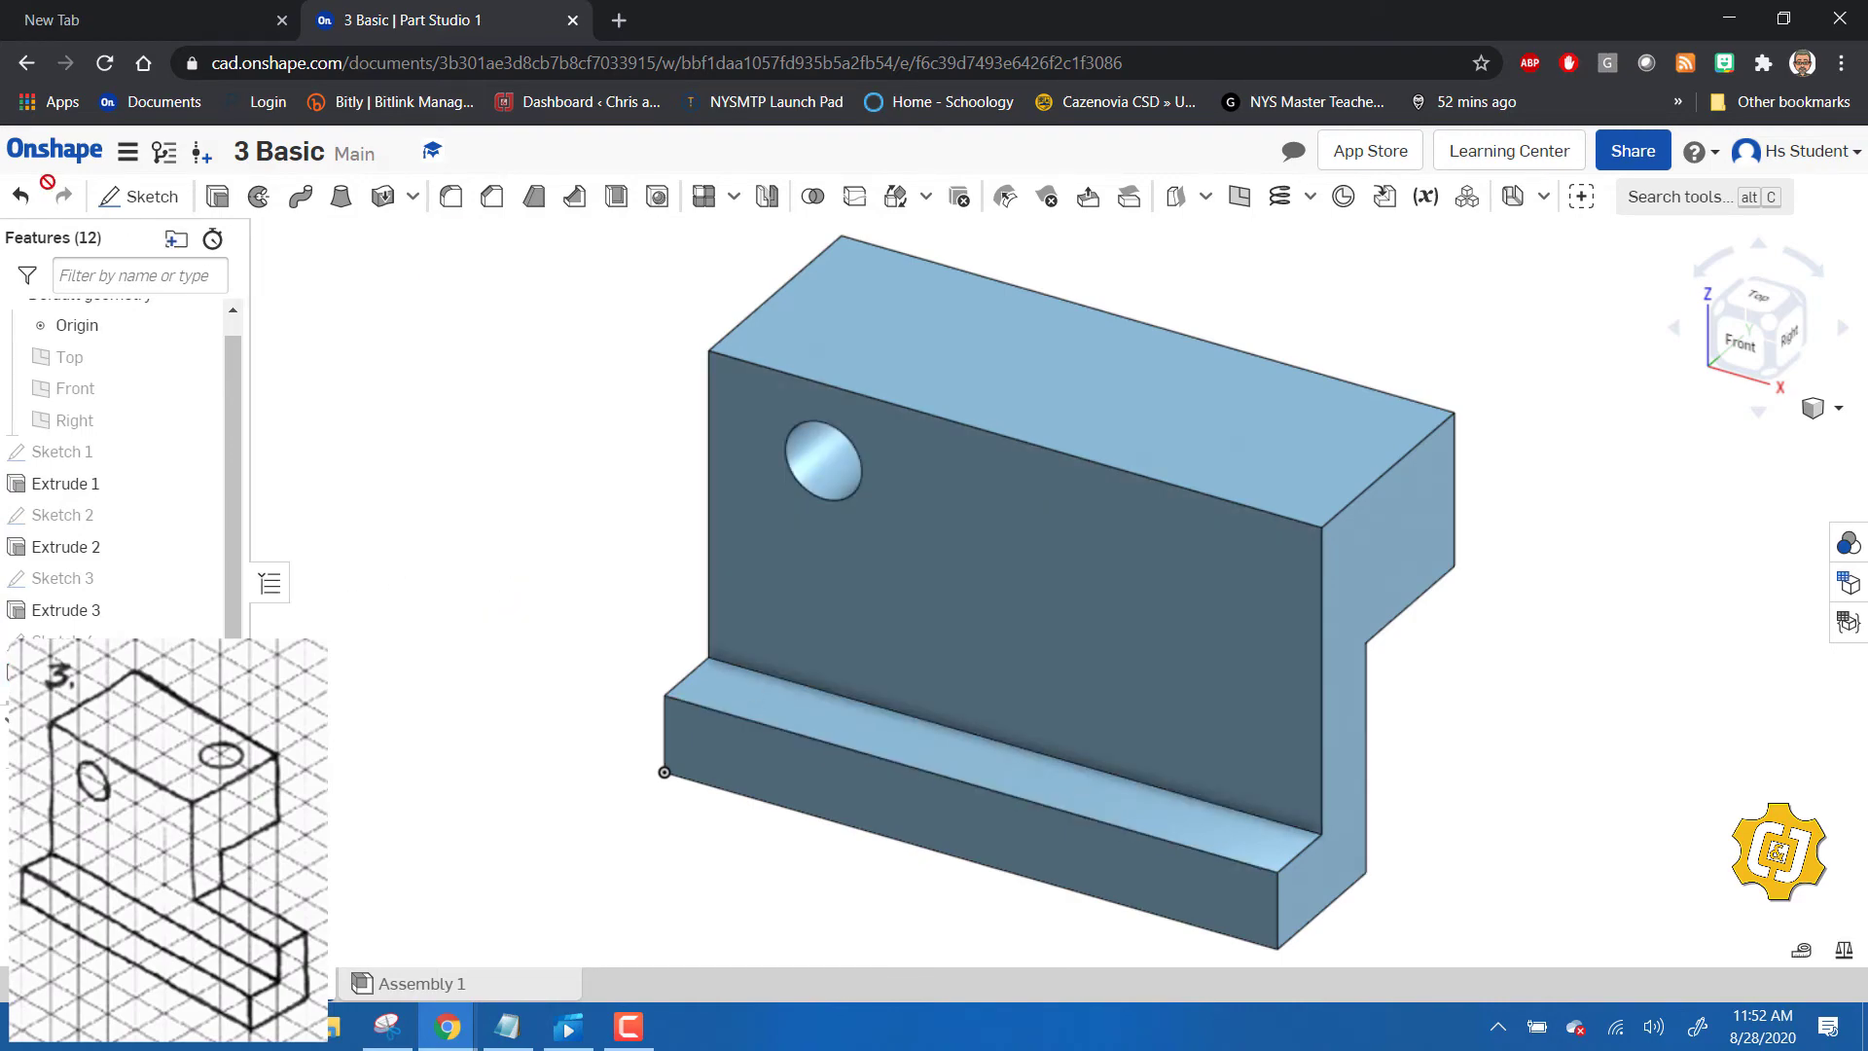
- Sketch a 0.25 in diameter circle on the block's top face near its right end
{"action": "left_click", "coordinate": [141, 196]}
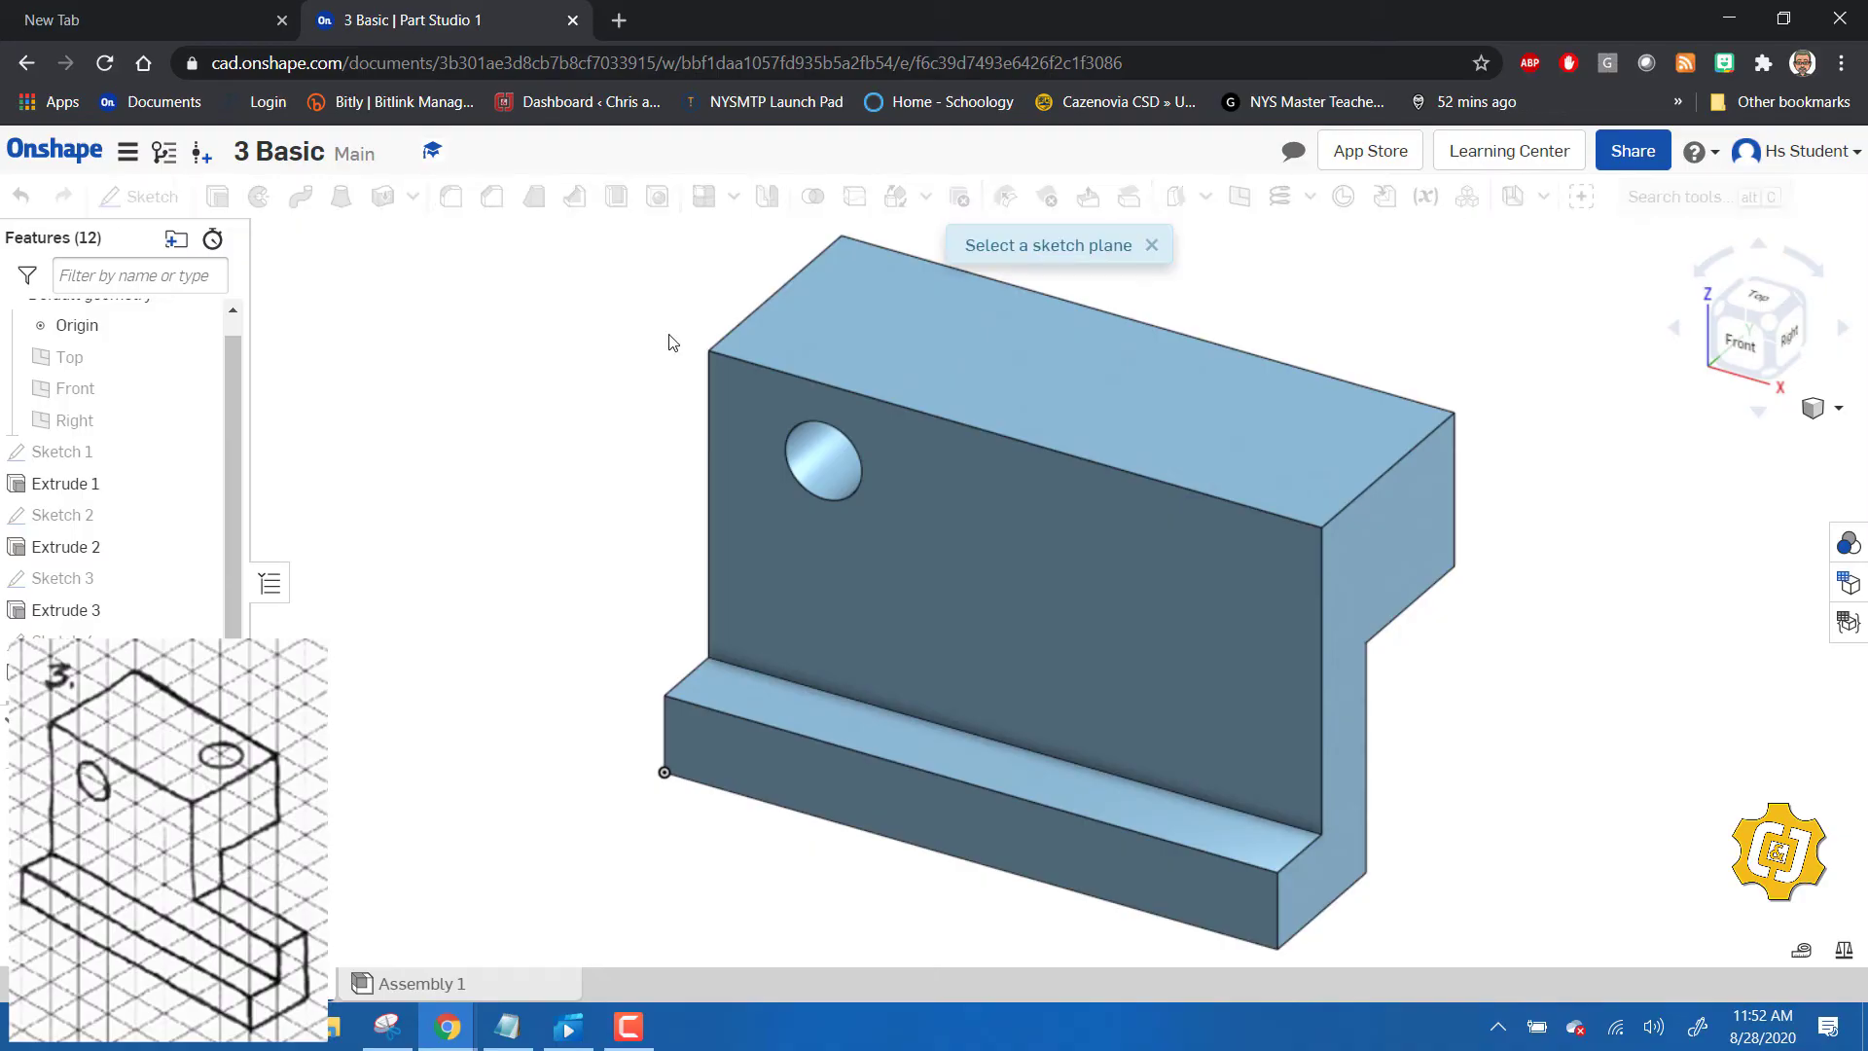
{"action": "left_click", "coordinate": [1148, 418]}
{"action": "left_click", "coordinate": [301, 196]}
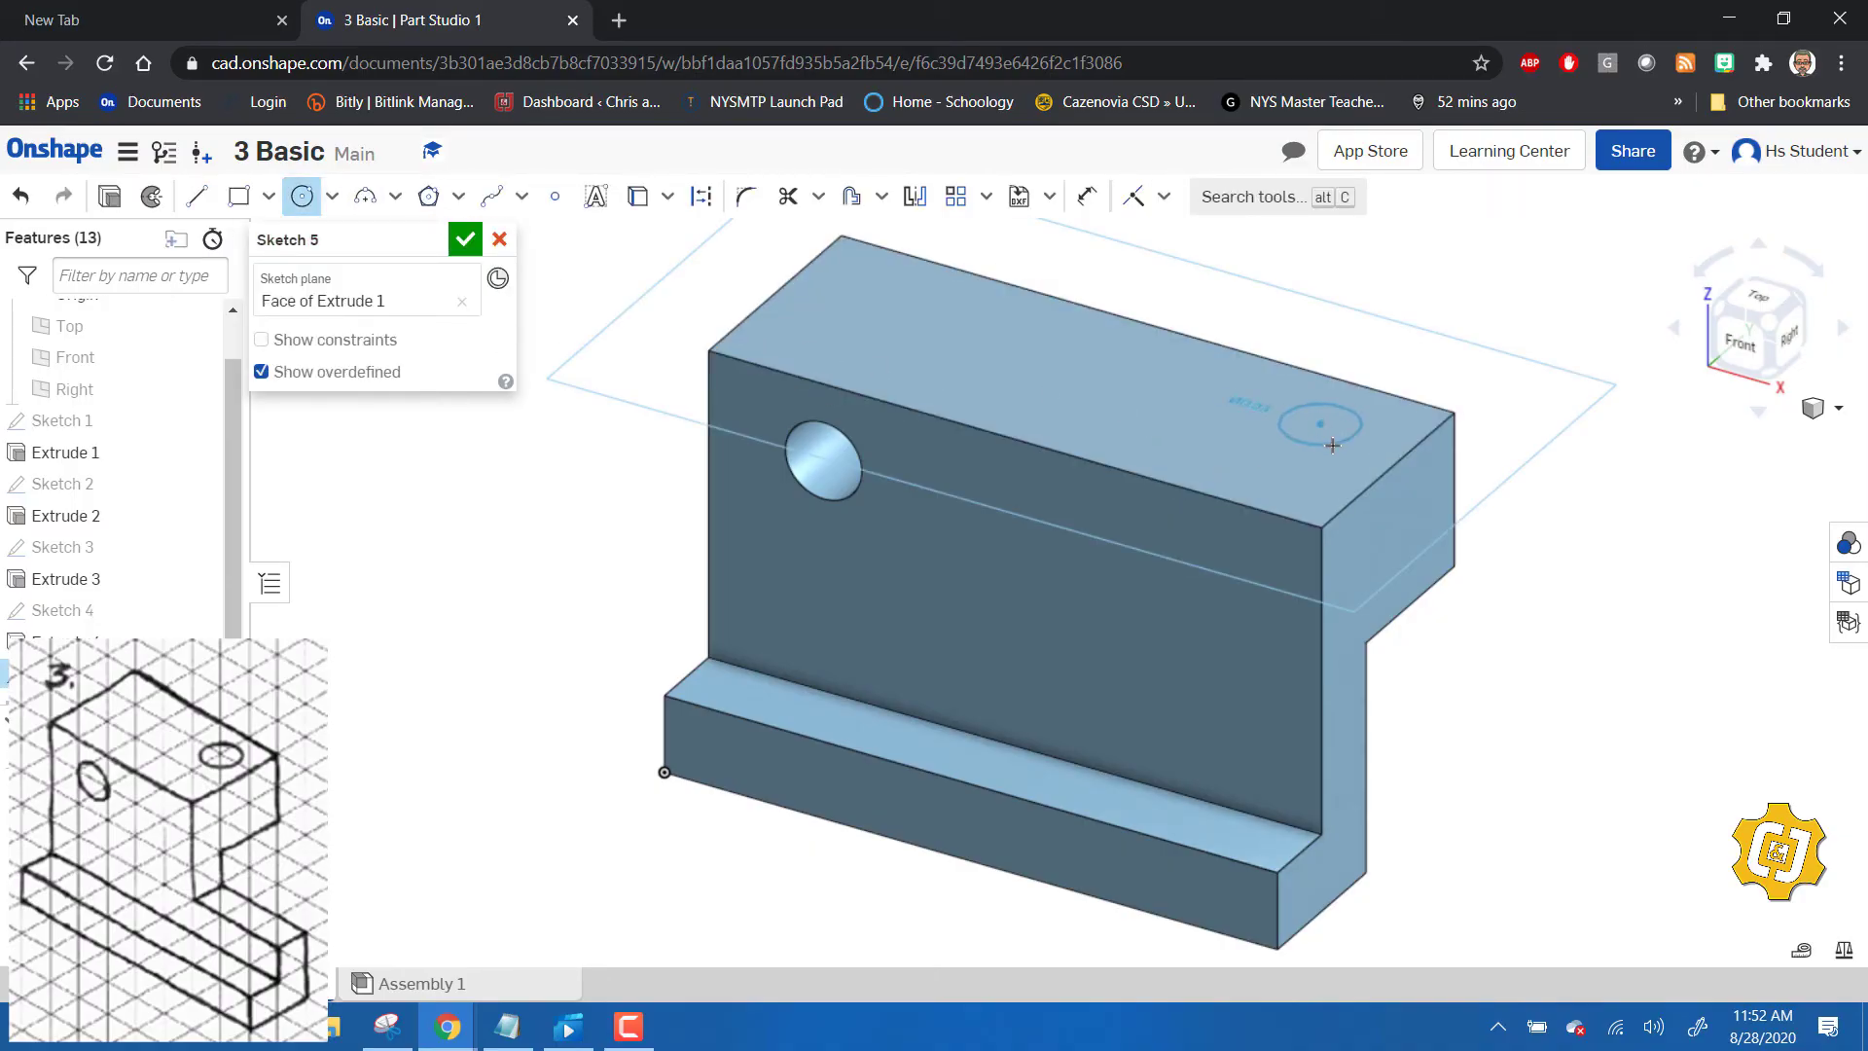
{"action": "left_click", "coordinate": [1333, 453]}
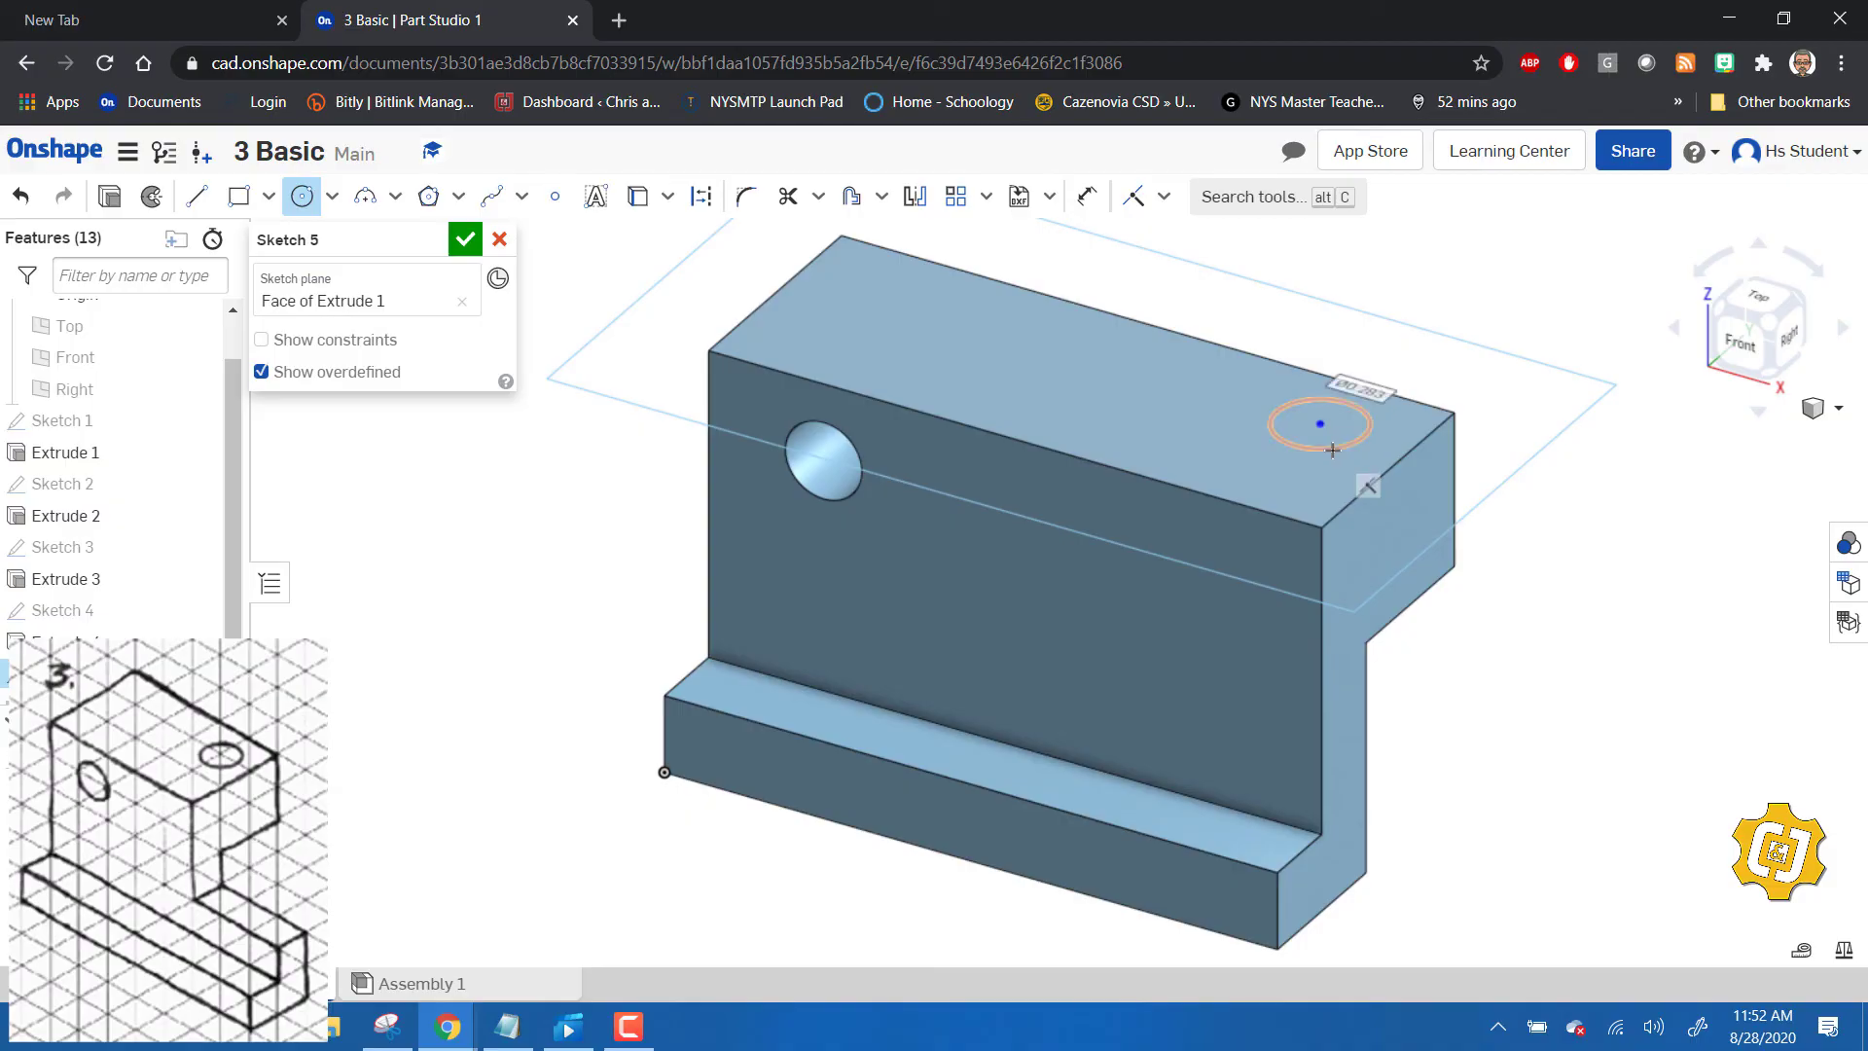
{"action": "type", "text": ".25"}
{"action": "key", "text": "Return"}
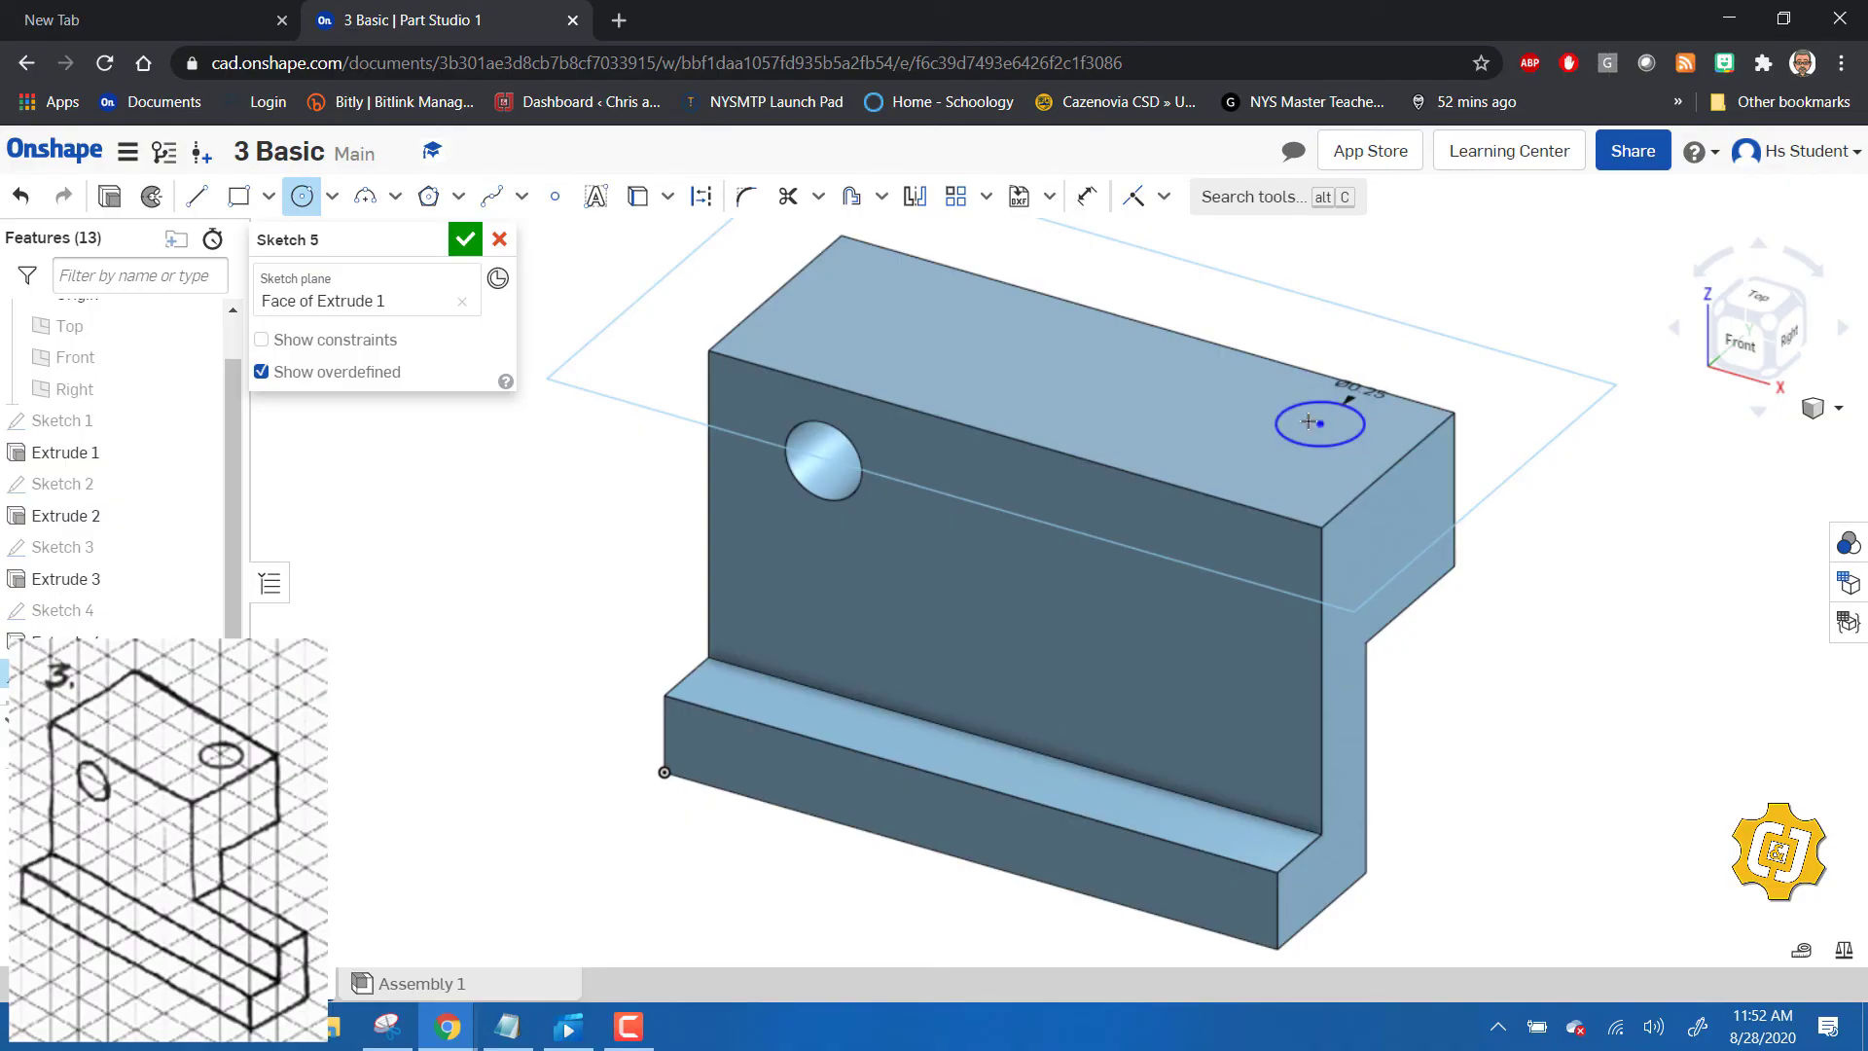
{"action": "left_click", "coordinate": [1320, 423]}
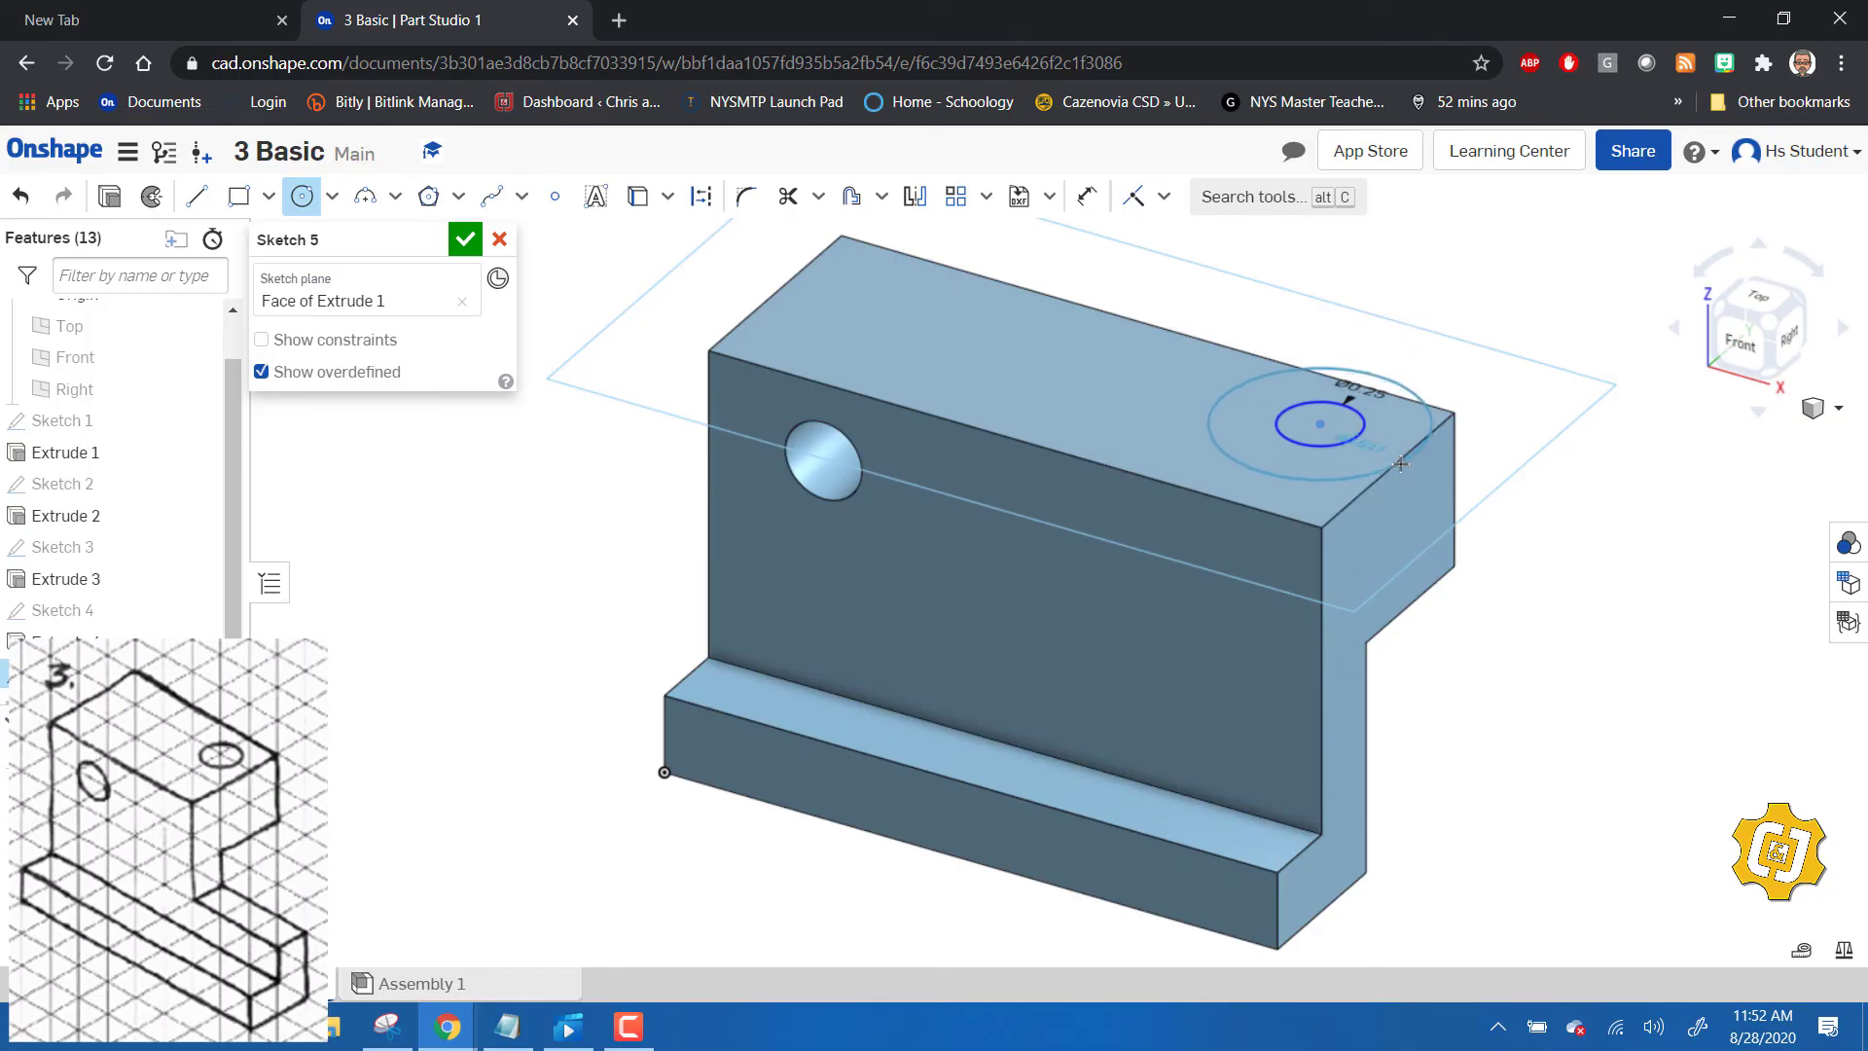
- Dimension the top-face circle's center 0.25 in from the top face's right end edge
{"action": "key", "text": "Escape"}
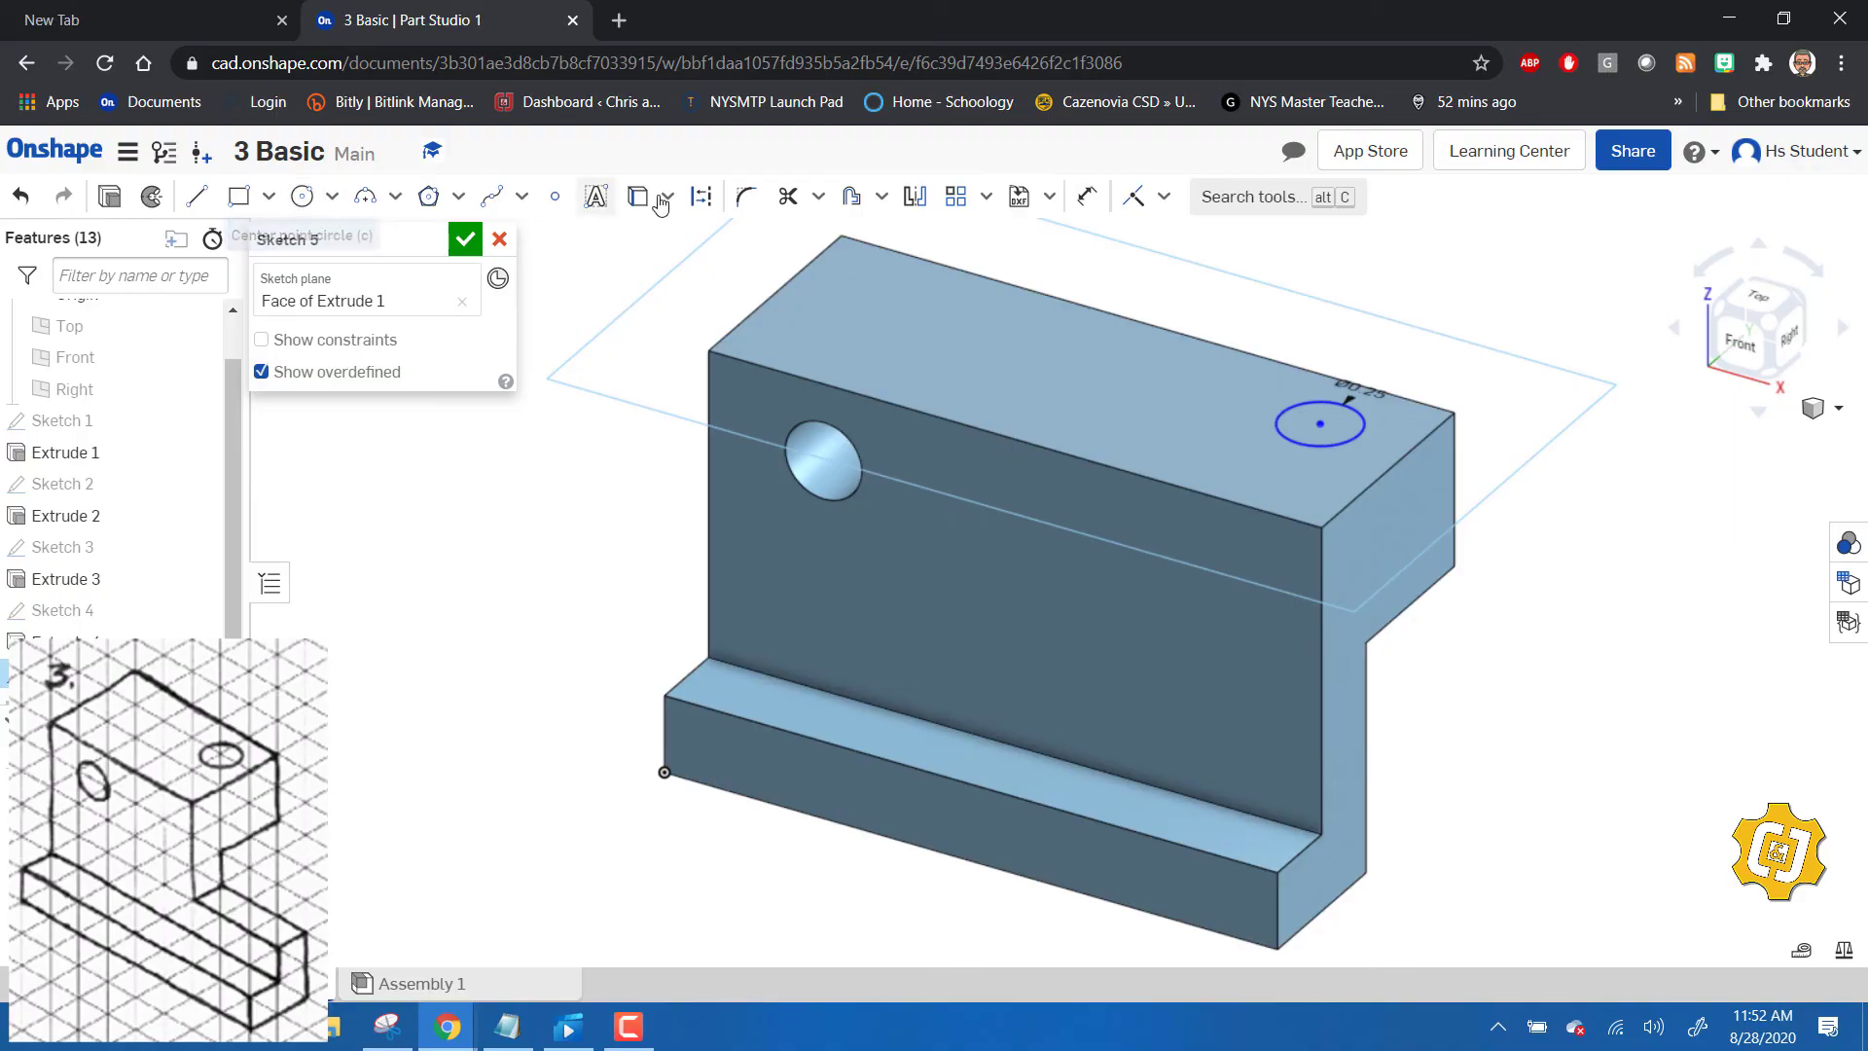
{"action": "left_click", "coordinate": [1087, 198]}
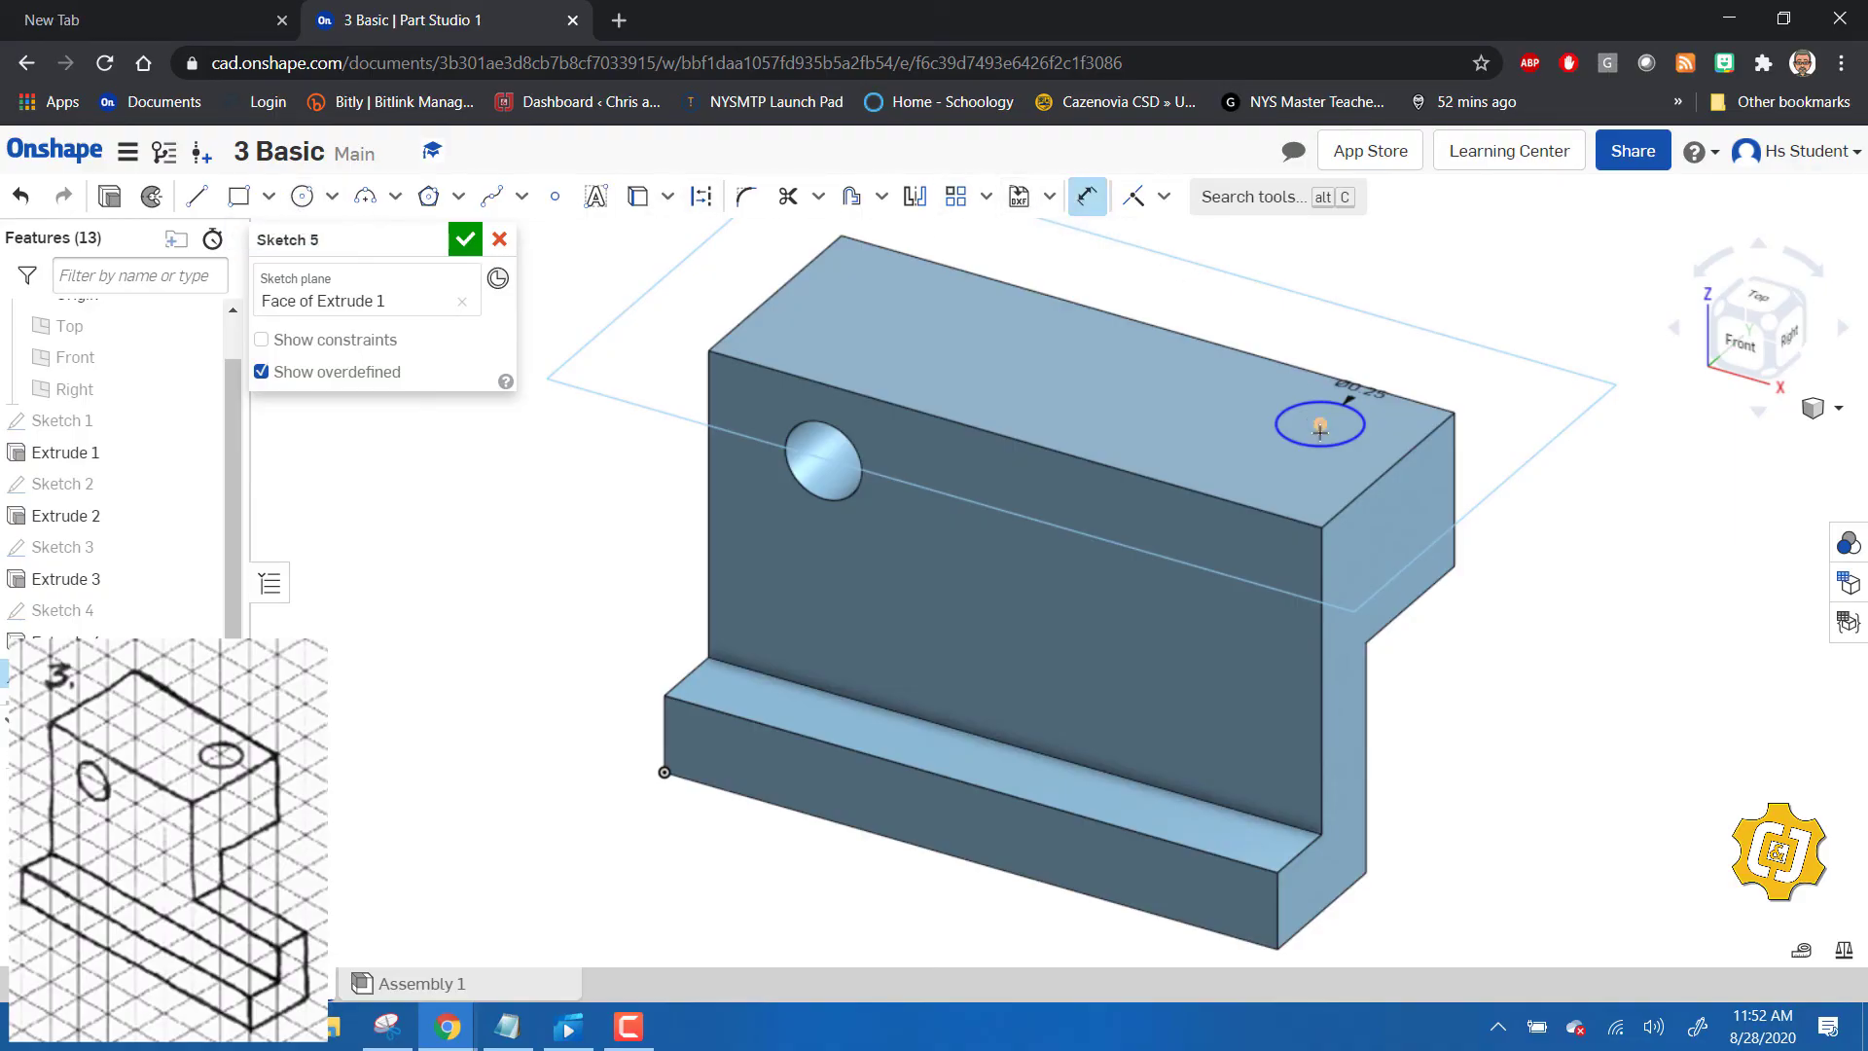
{"action": "key", "text": "d"}
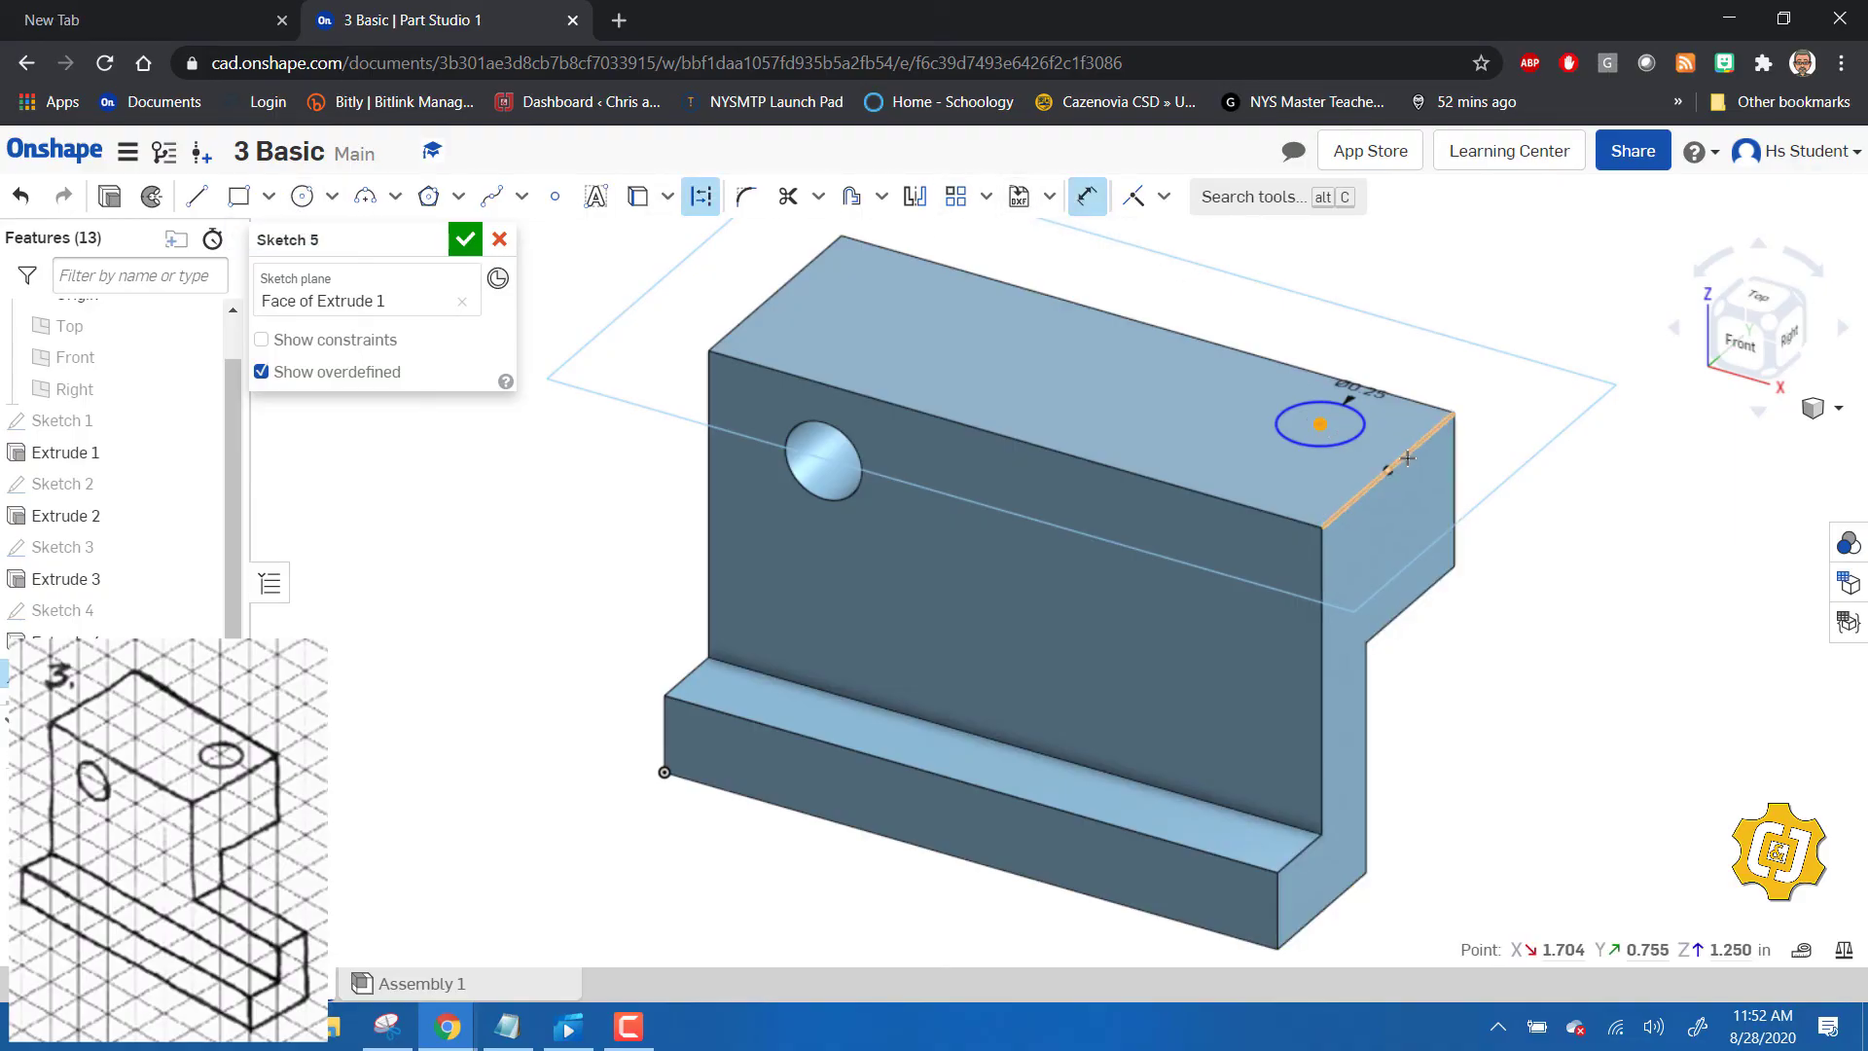
{"action": "left_click", "coordinate": [1408, 455]}
{"action": "left_click", "coordinate": [1319, 423]}
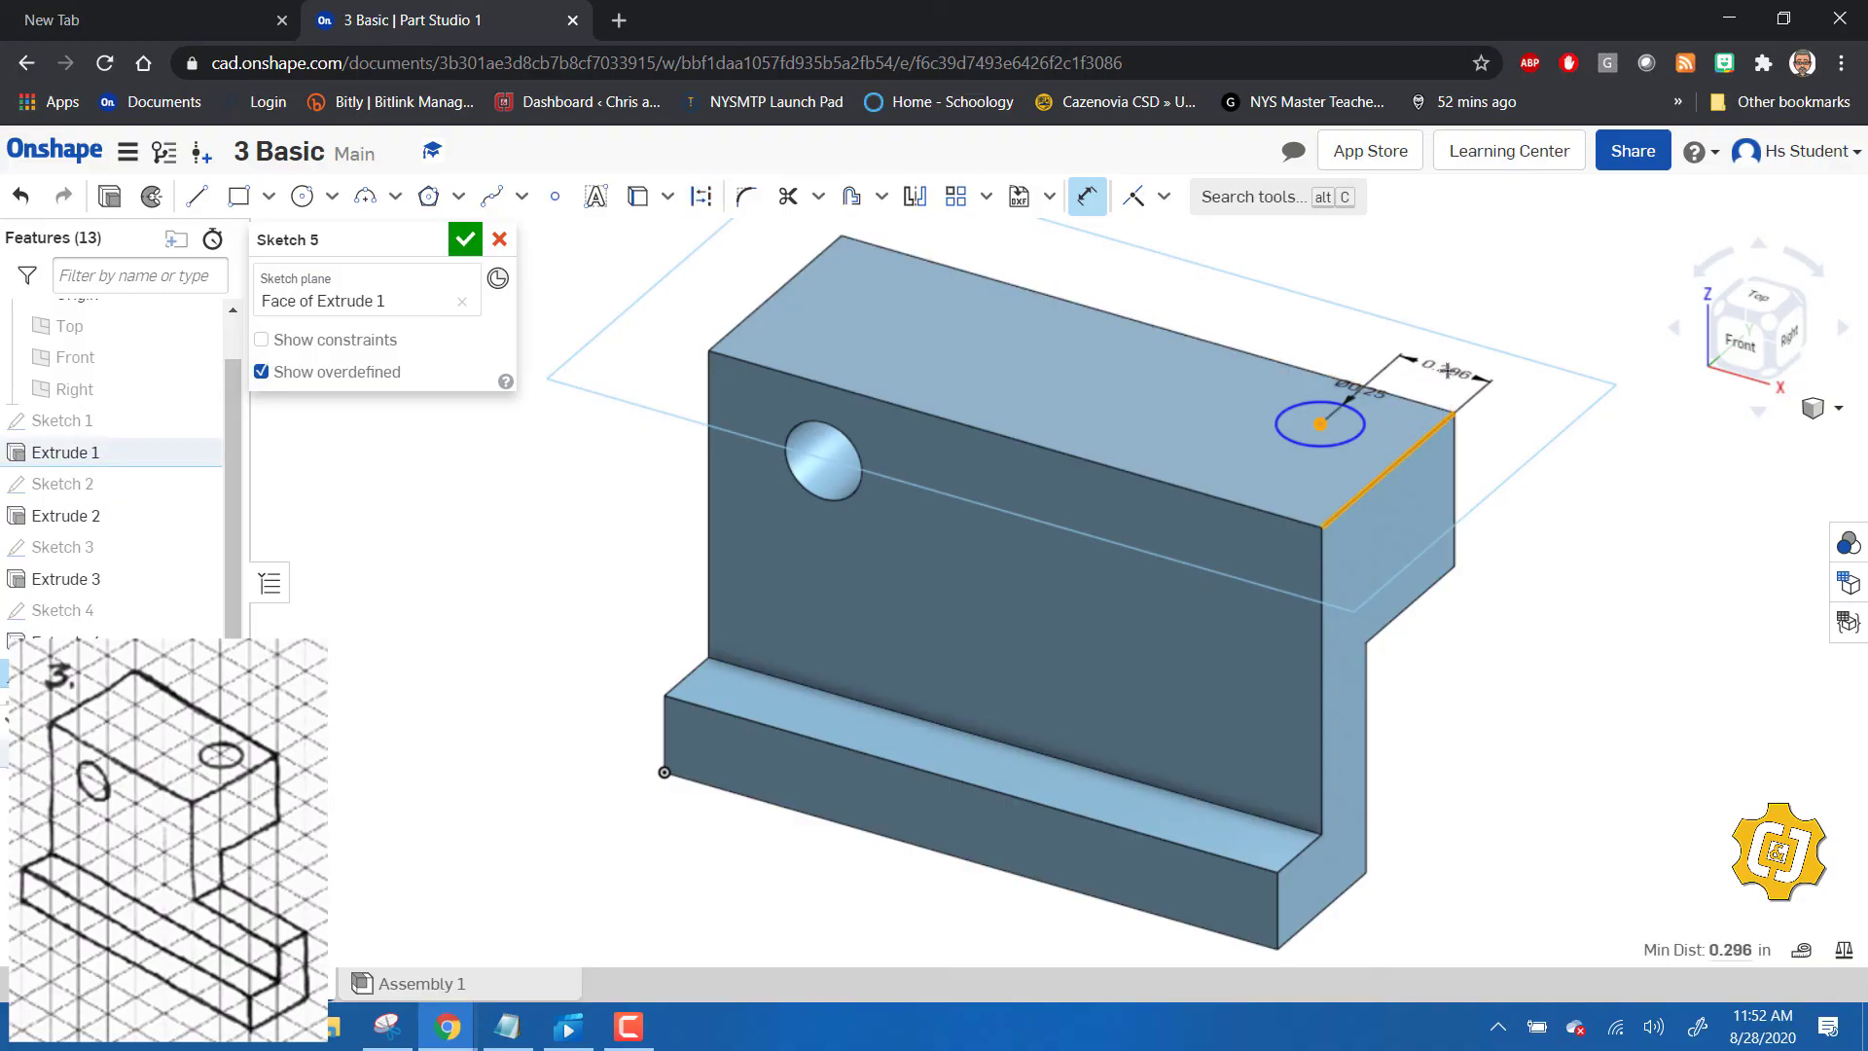
{"action": "left_click", "coordinate": [1449, 371]}
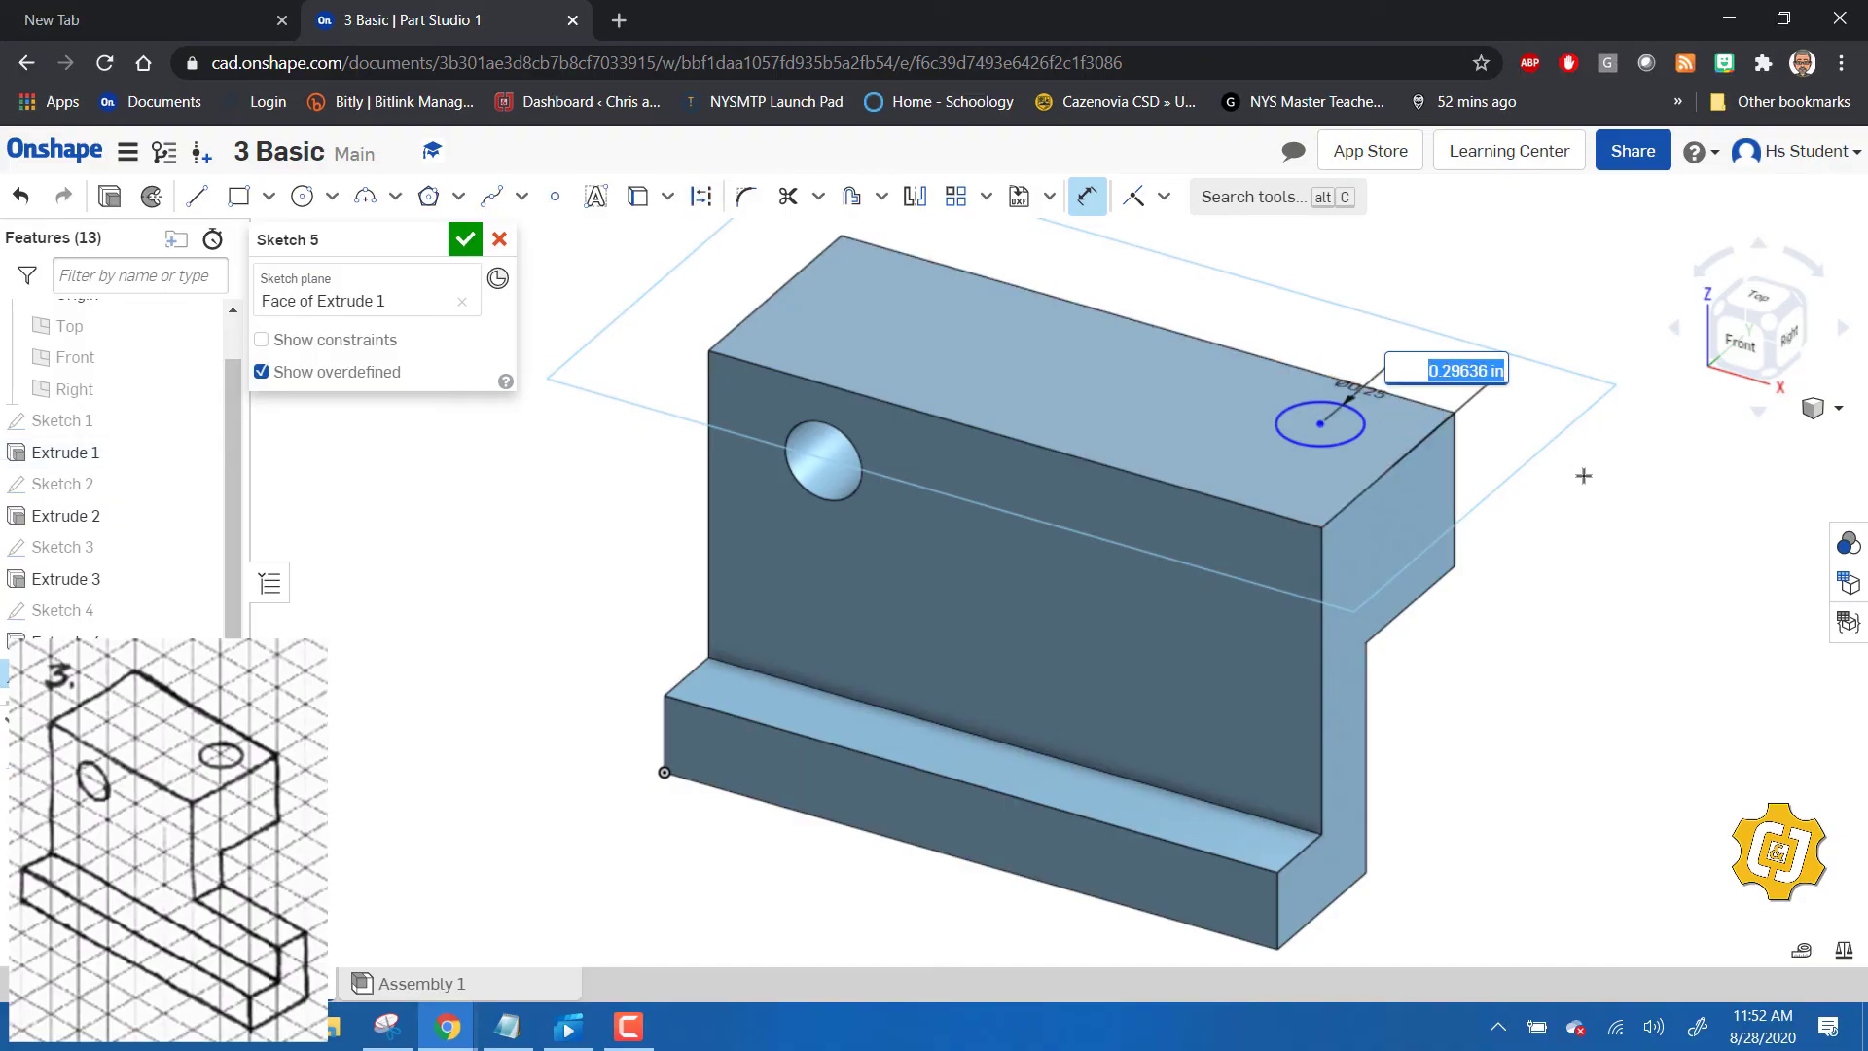
{"action": "type", "text": ".25"}
{"action": "key", "text": "Return"}
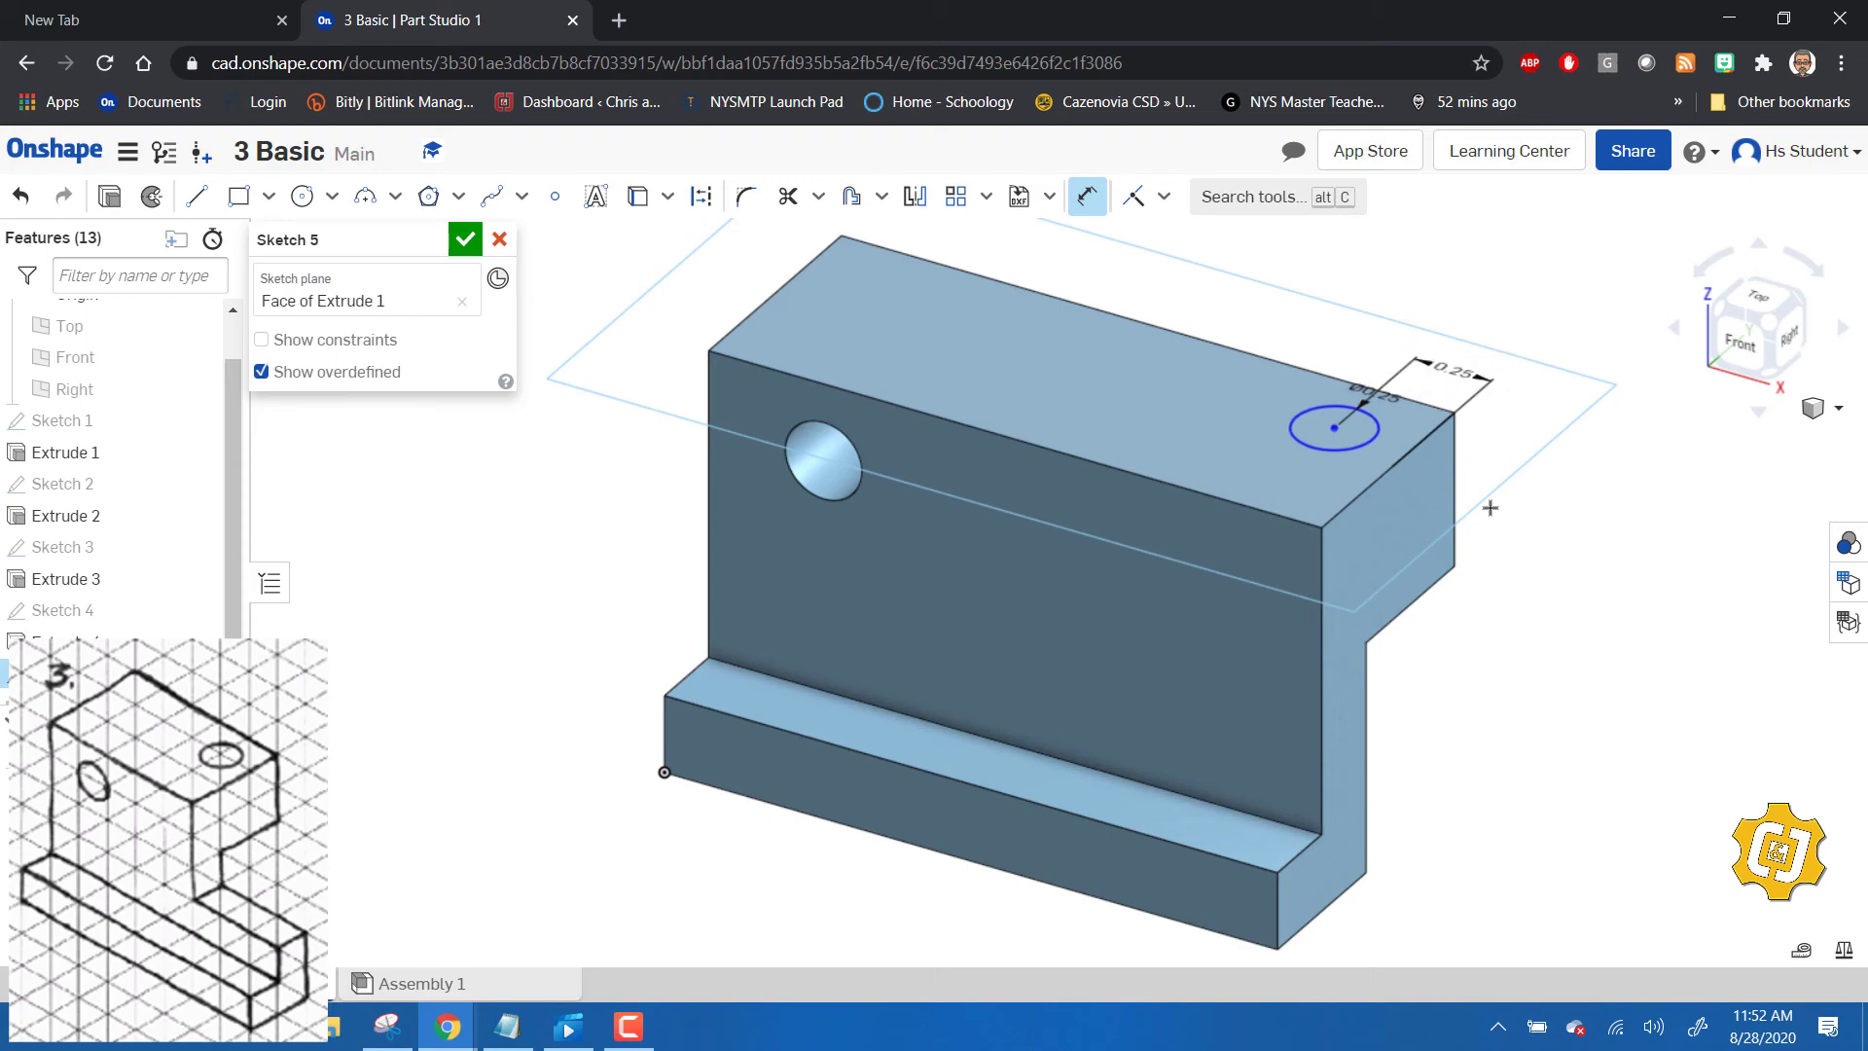
- Dimension the circle's center from the top face's rear edge, keeping the distance as drawn, and finish the sketch
{"action": "key", "text": "d"}
{"action": "left_click", "coordinate": [1334, 428]}
{"action": "left_click", "coordinate": [1356, 383]}
{"action": "left_click", "coordinate": [1309, 323]}
{"action": "key", "text": "BackSpace"}
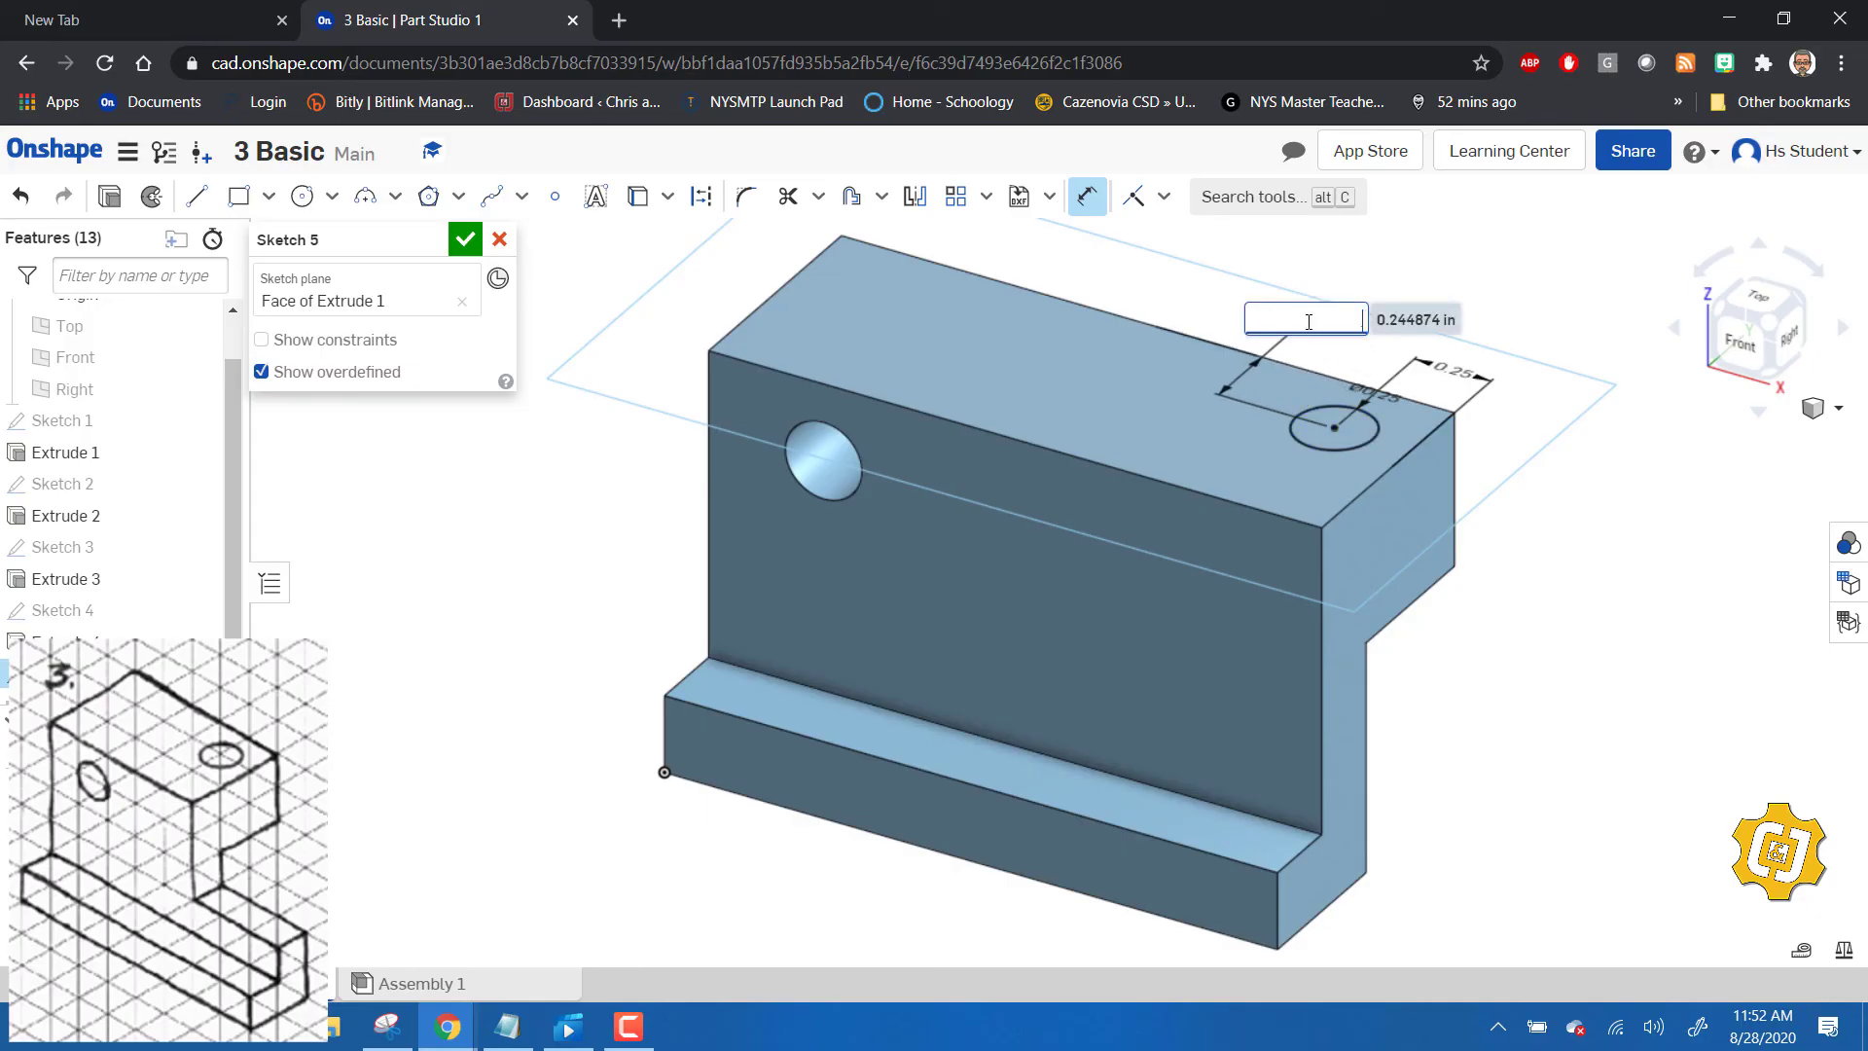
{"action": "key", "text": "Return"}
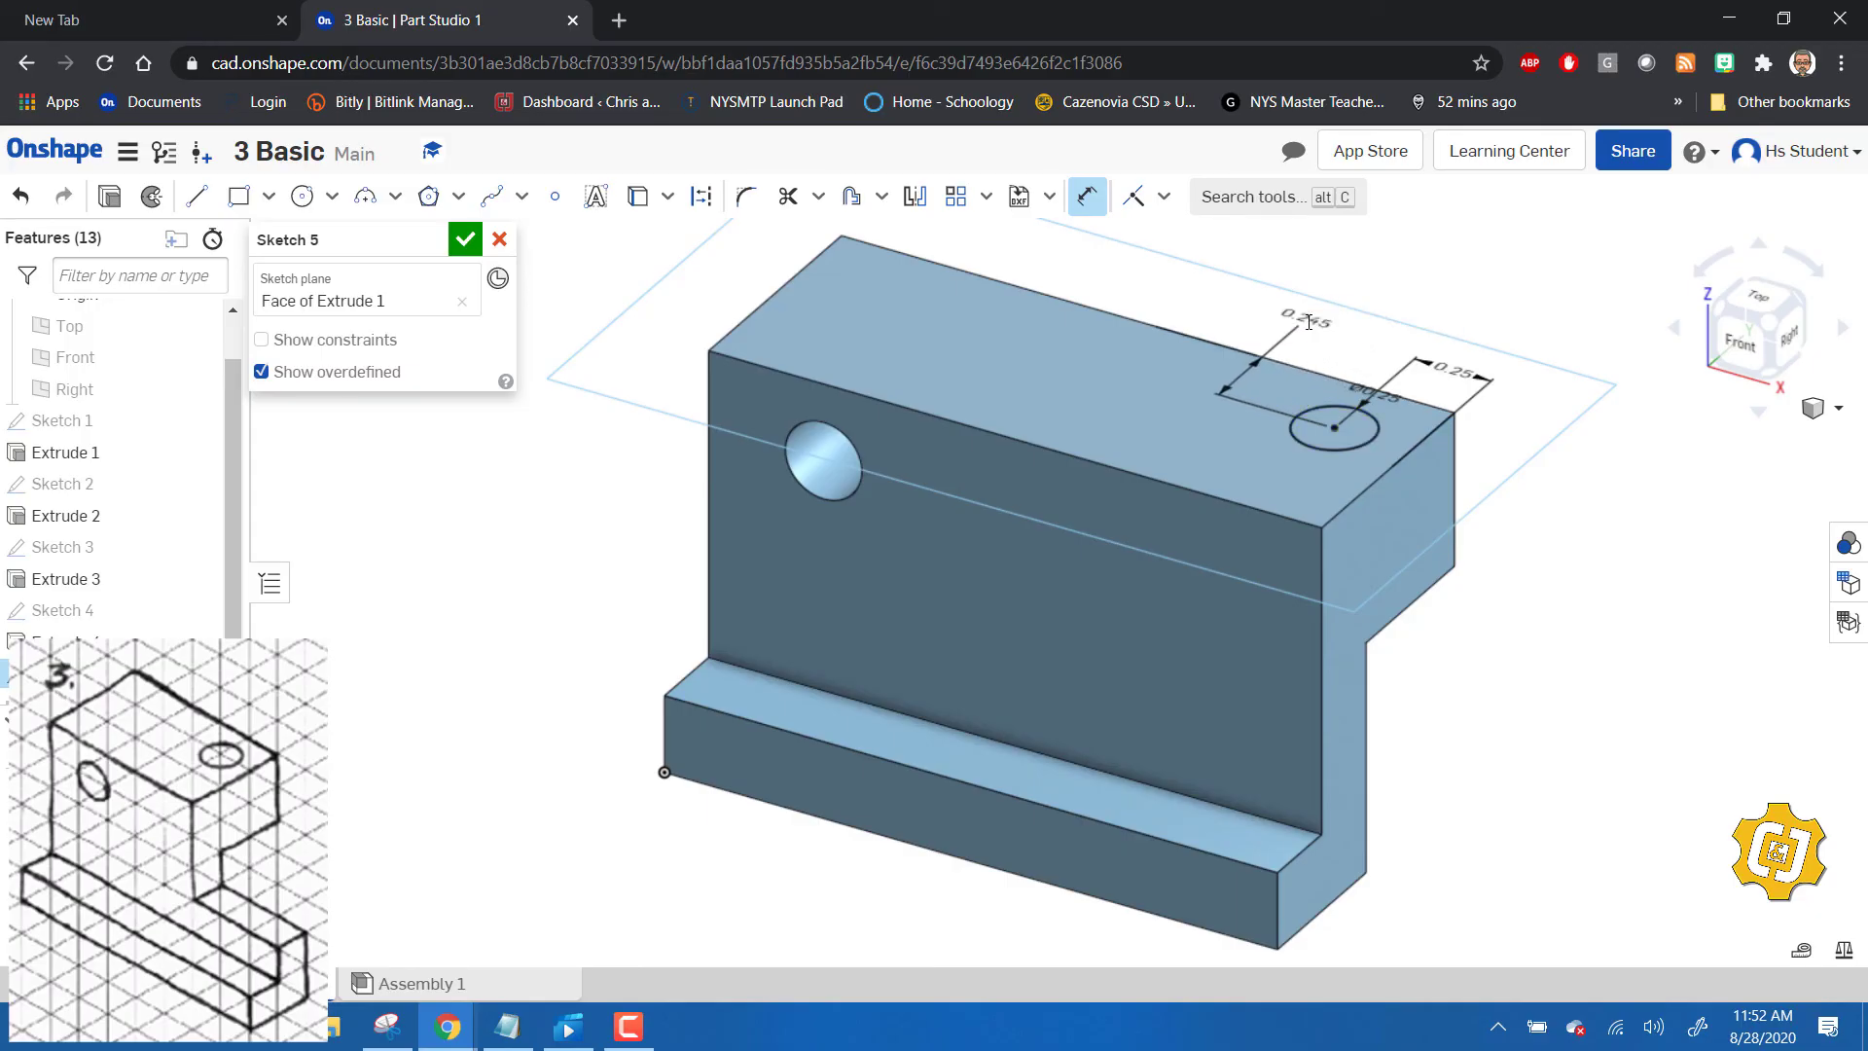
{"action": "left_click", "coordinate": [465, 245]}
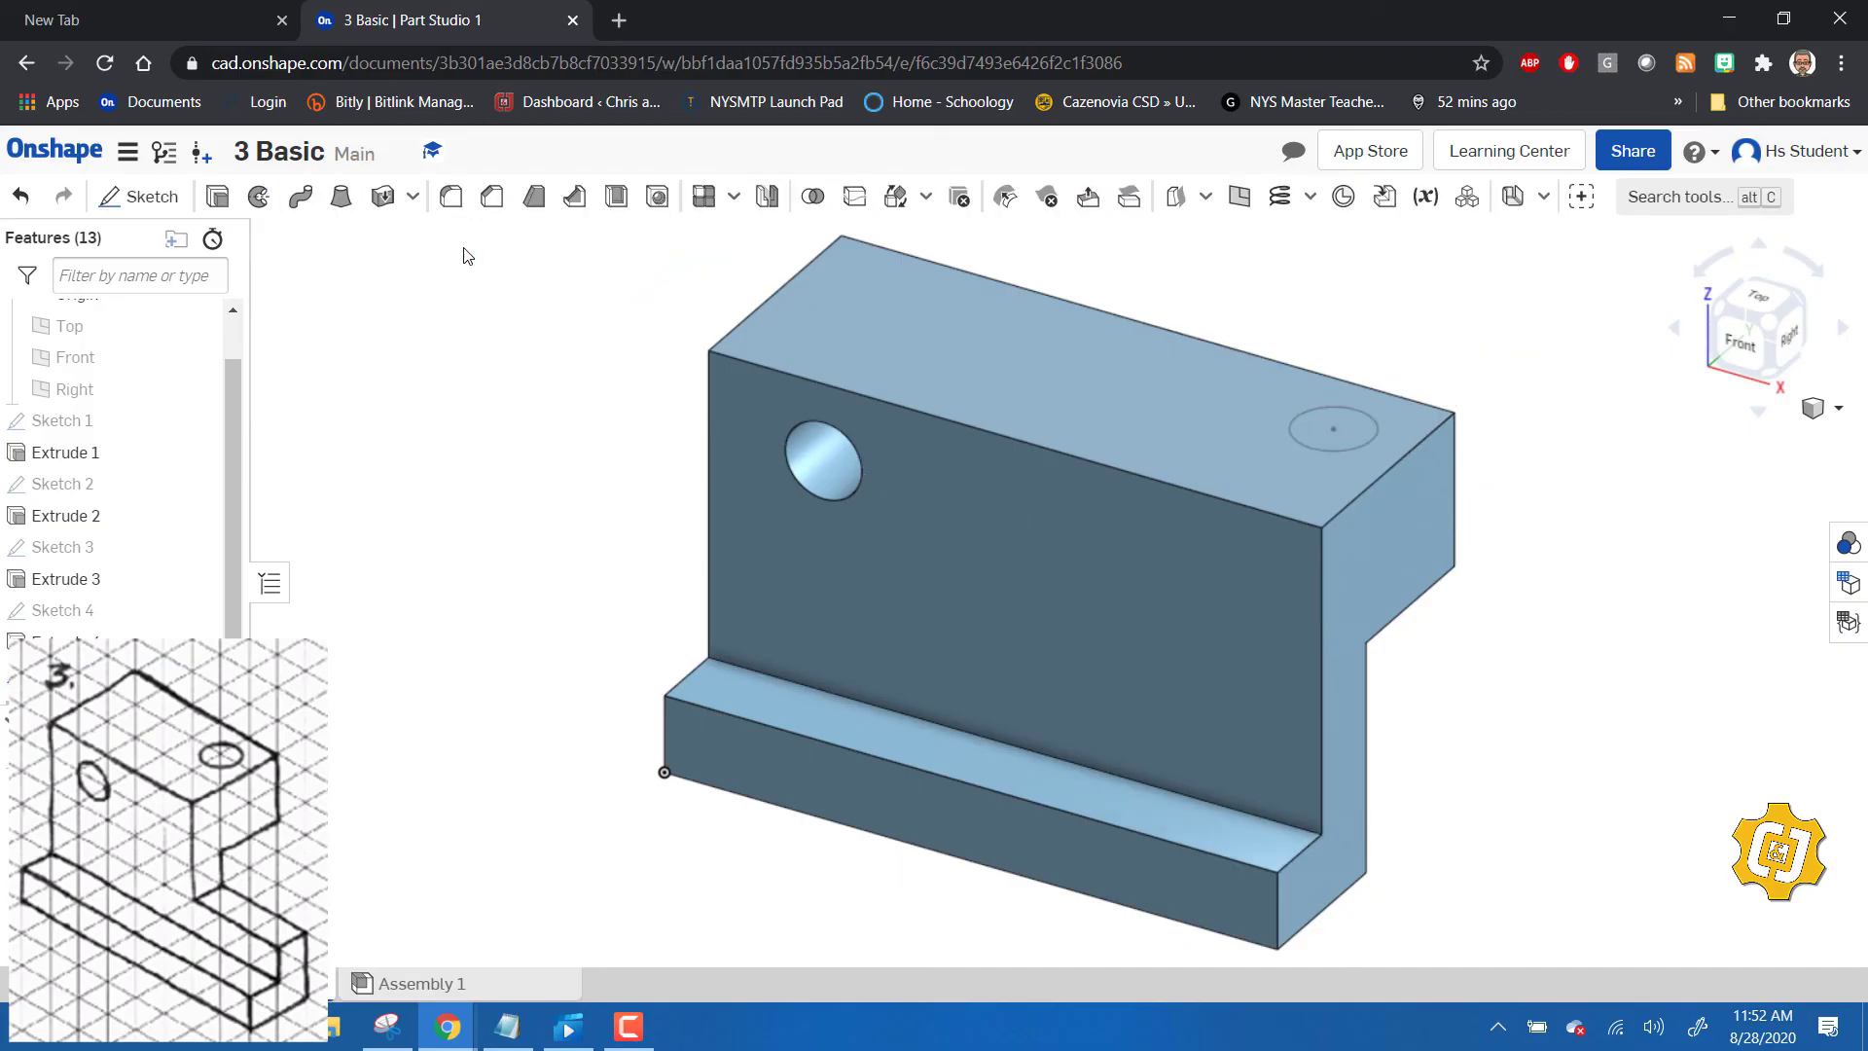
- Cut the top-face circle down through the part with a Remove extrude set to Through all
{"action": "left_click", "coordinate": [218, 197]}
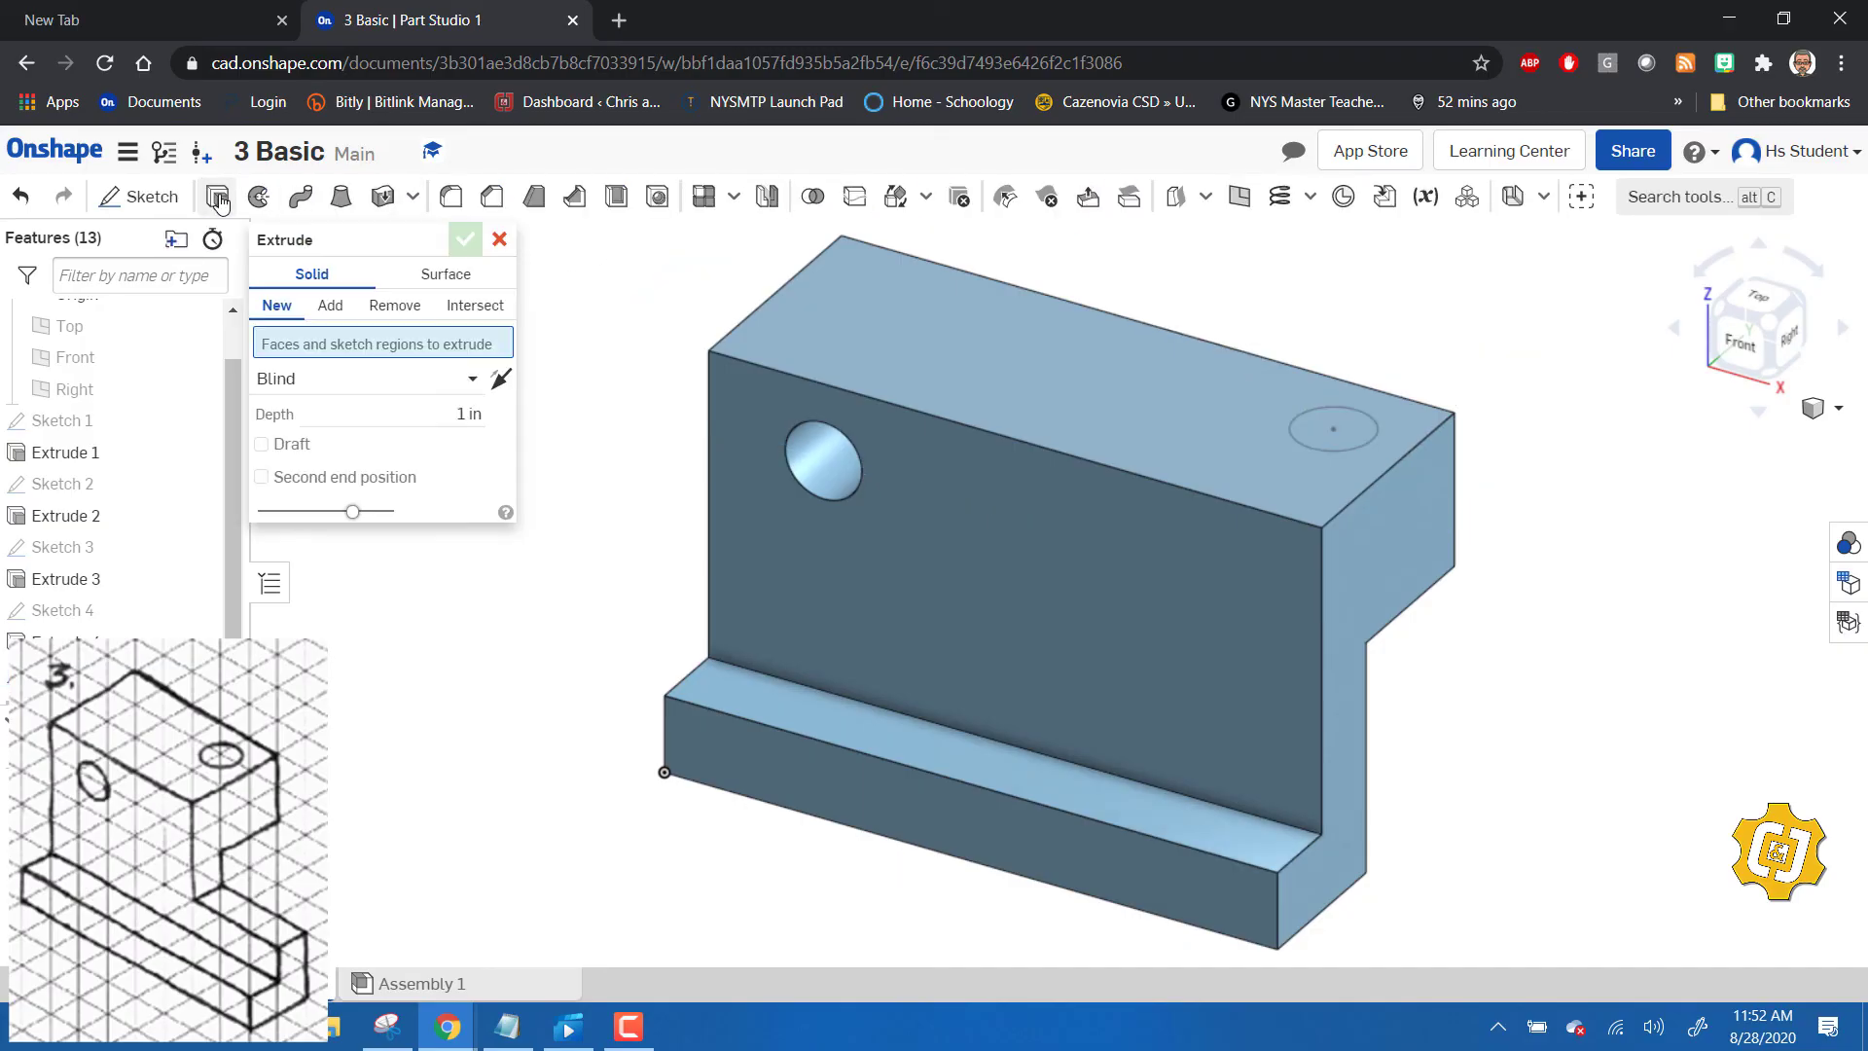
{"action": "left_click", "coordinate": [413, 306]}
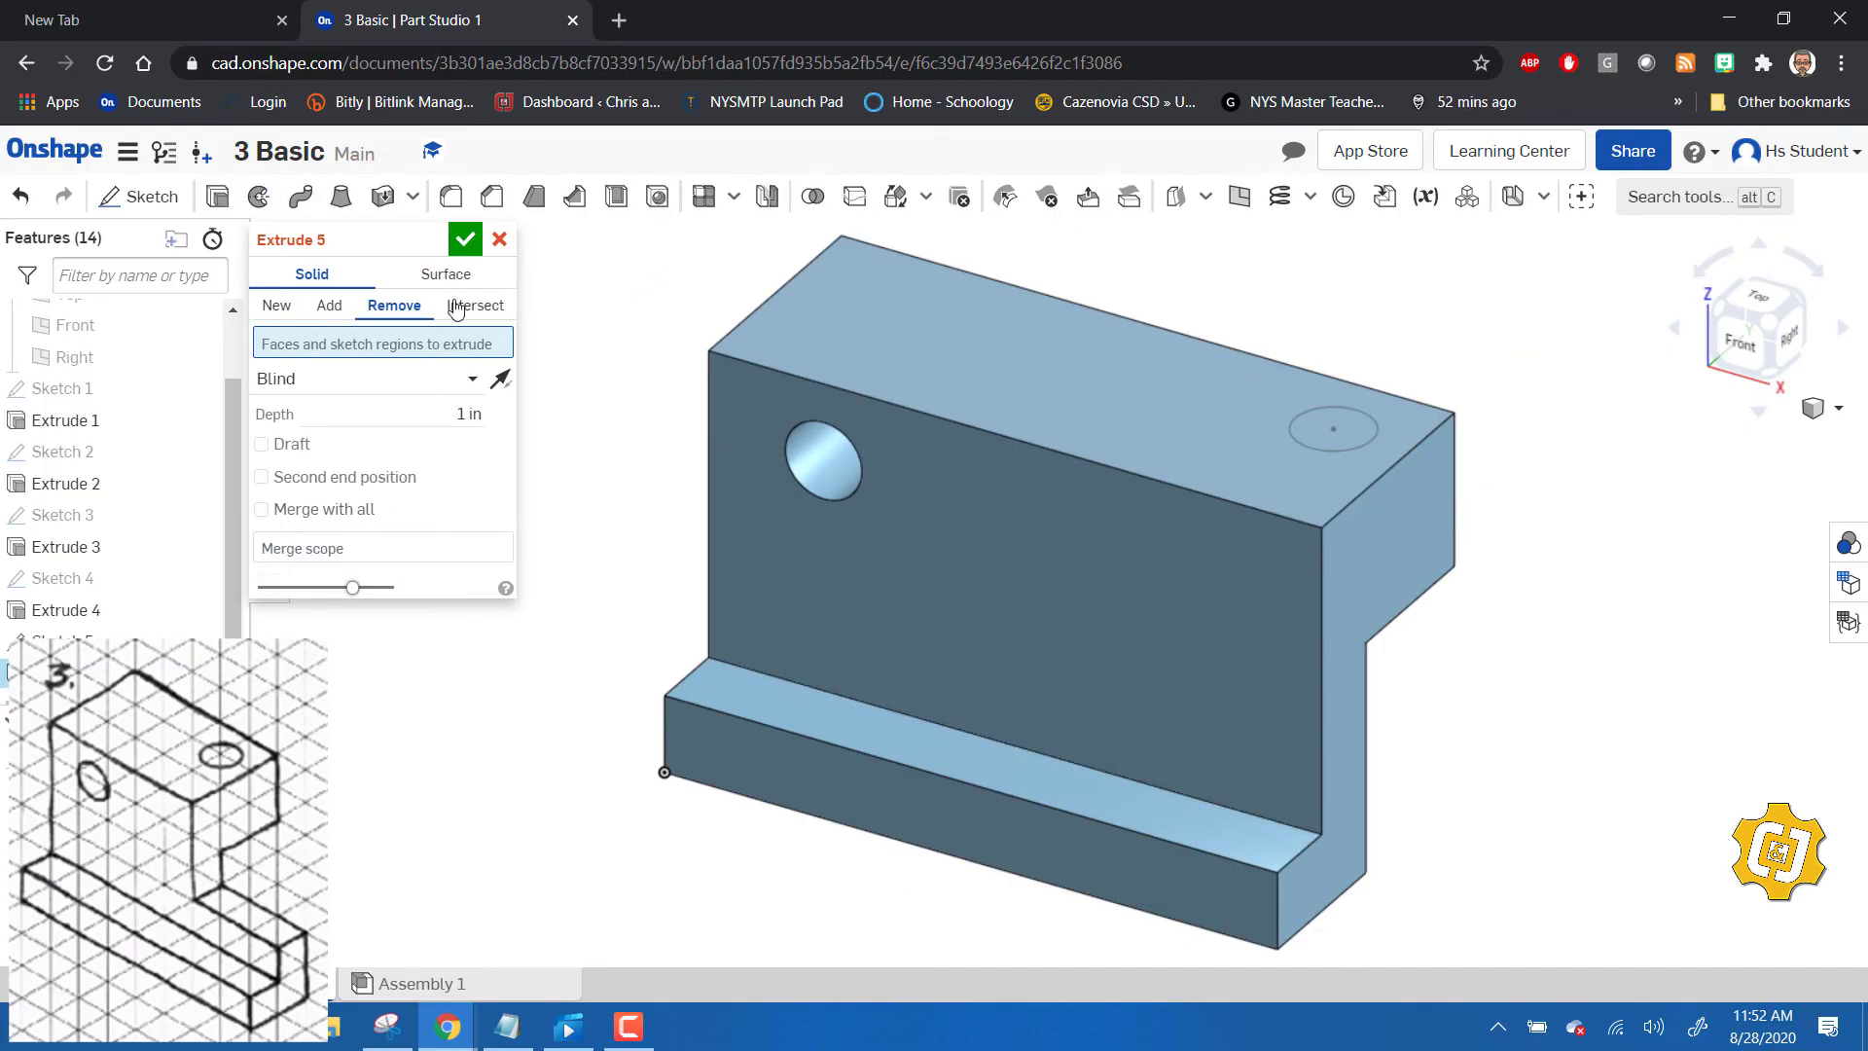
{"action": "left_click", "coordinate": [470, 379]}
{"action": "left_click", "coordinate": [324, 608]}
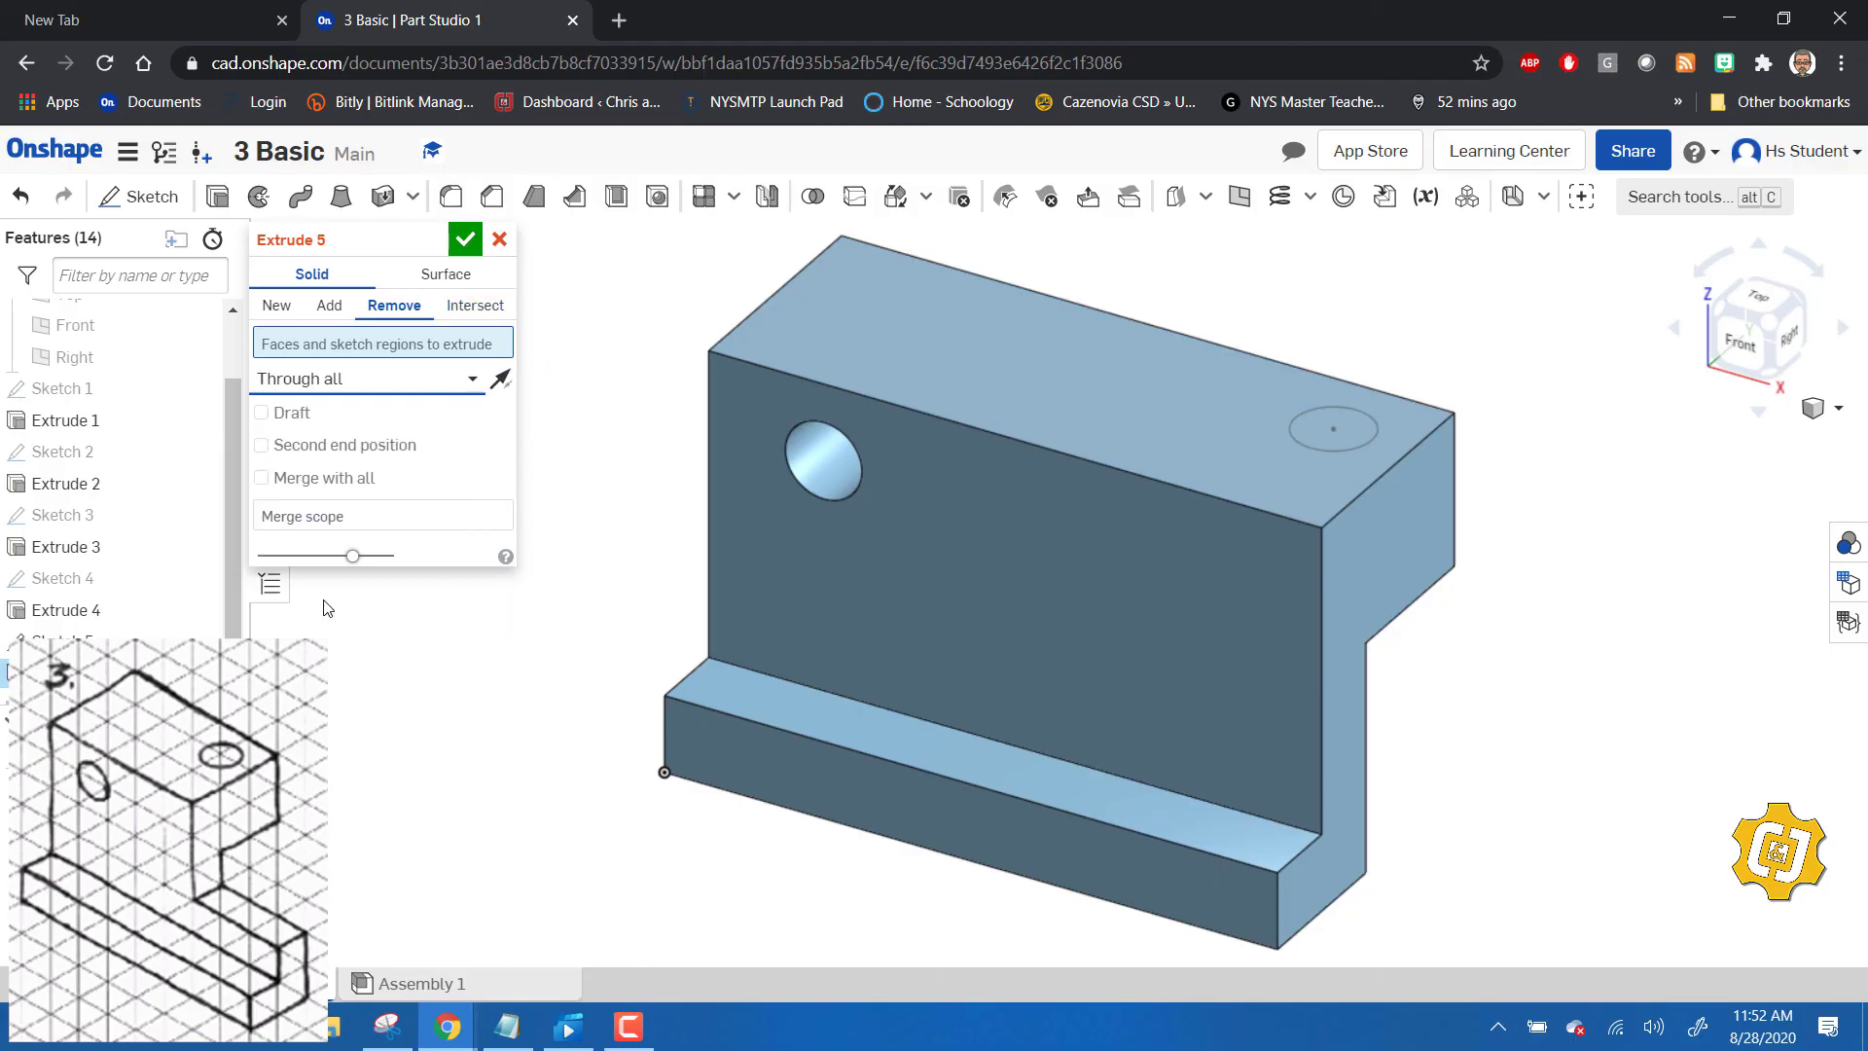
{"action": "left_click", "coordinate": [1312, 438]}
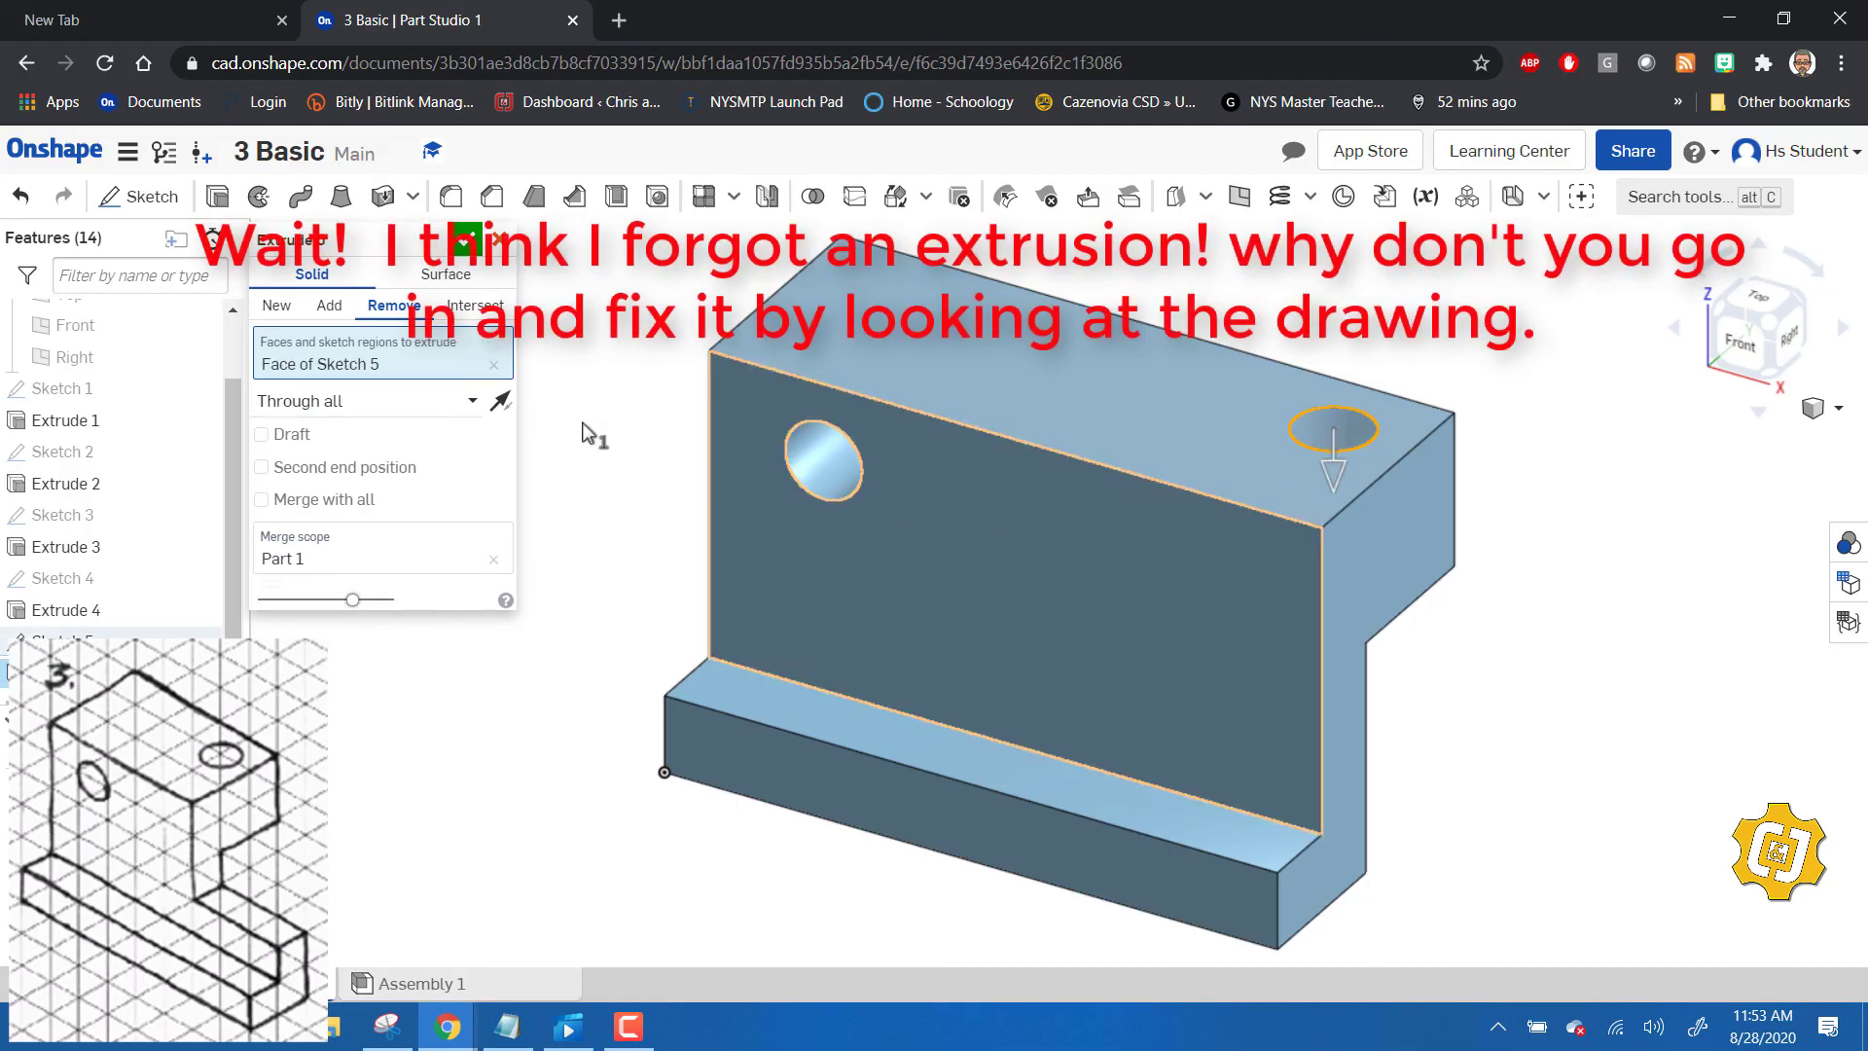
{"action": "left_click", "coordinate": [468, 244]}
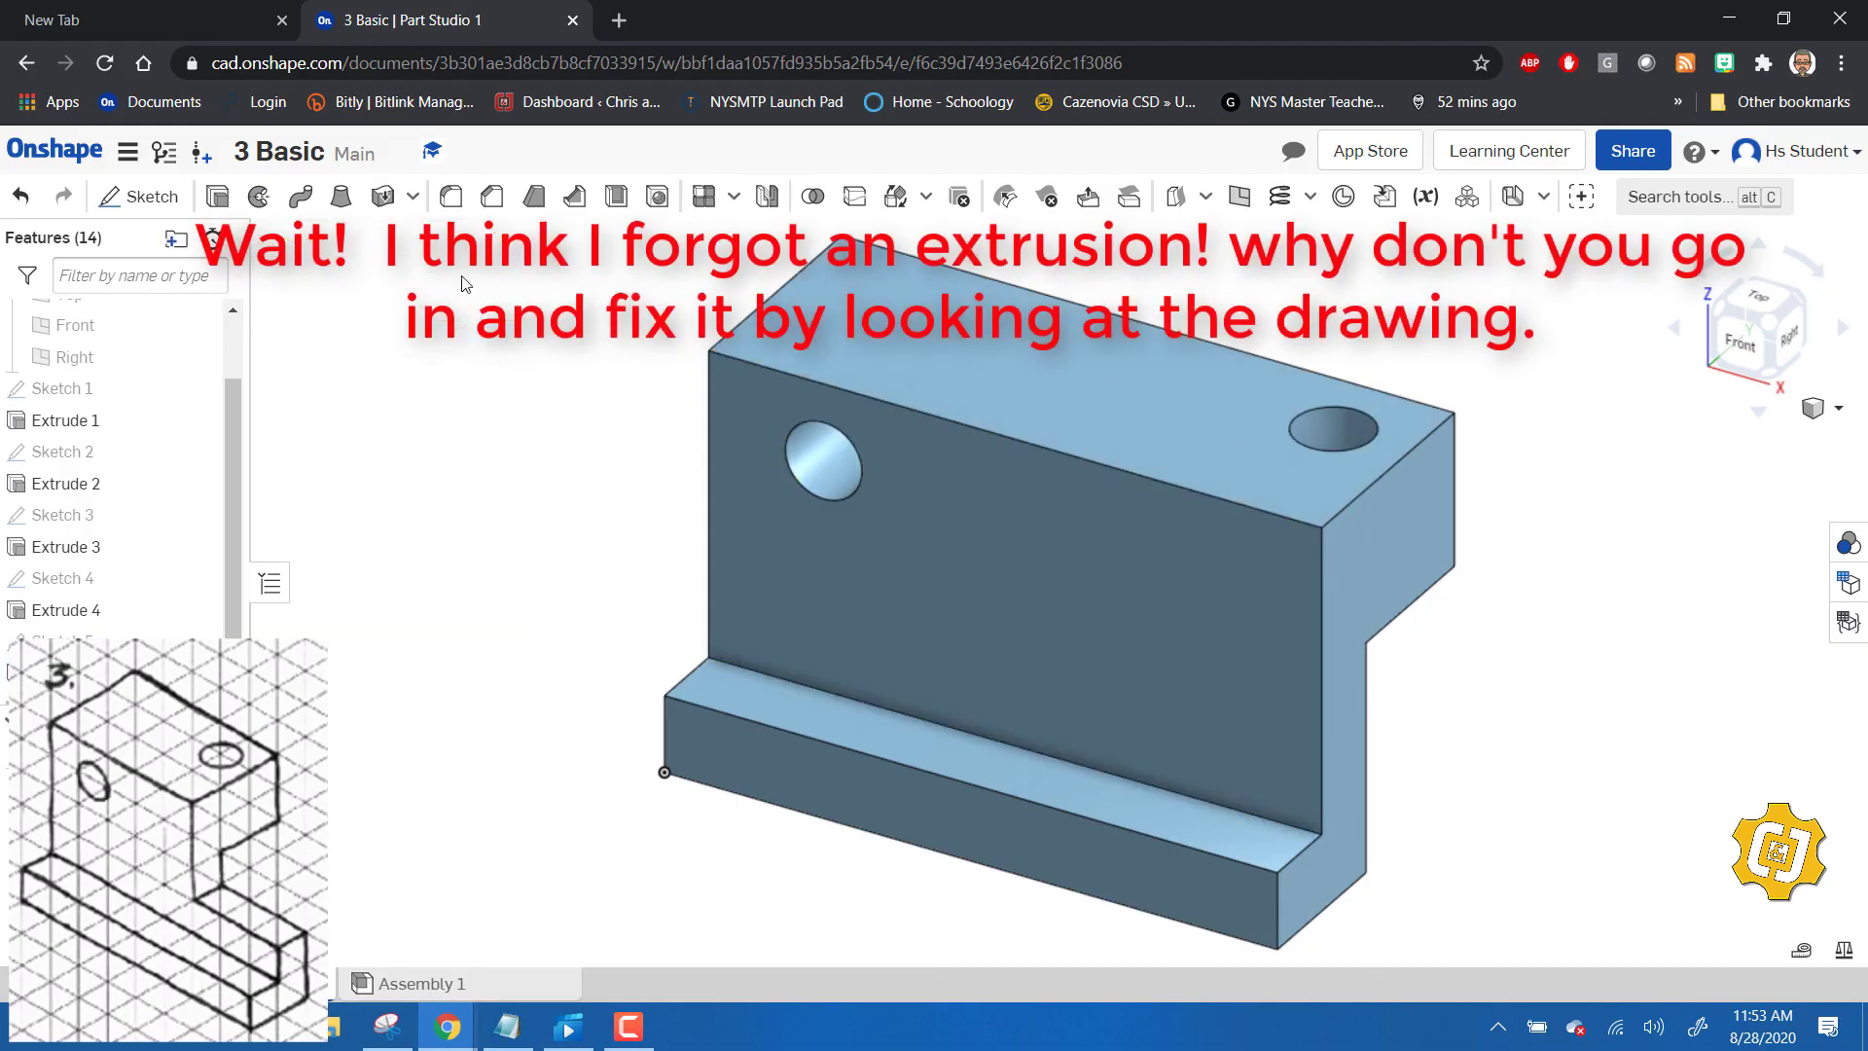